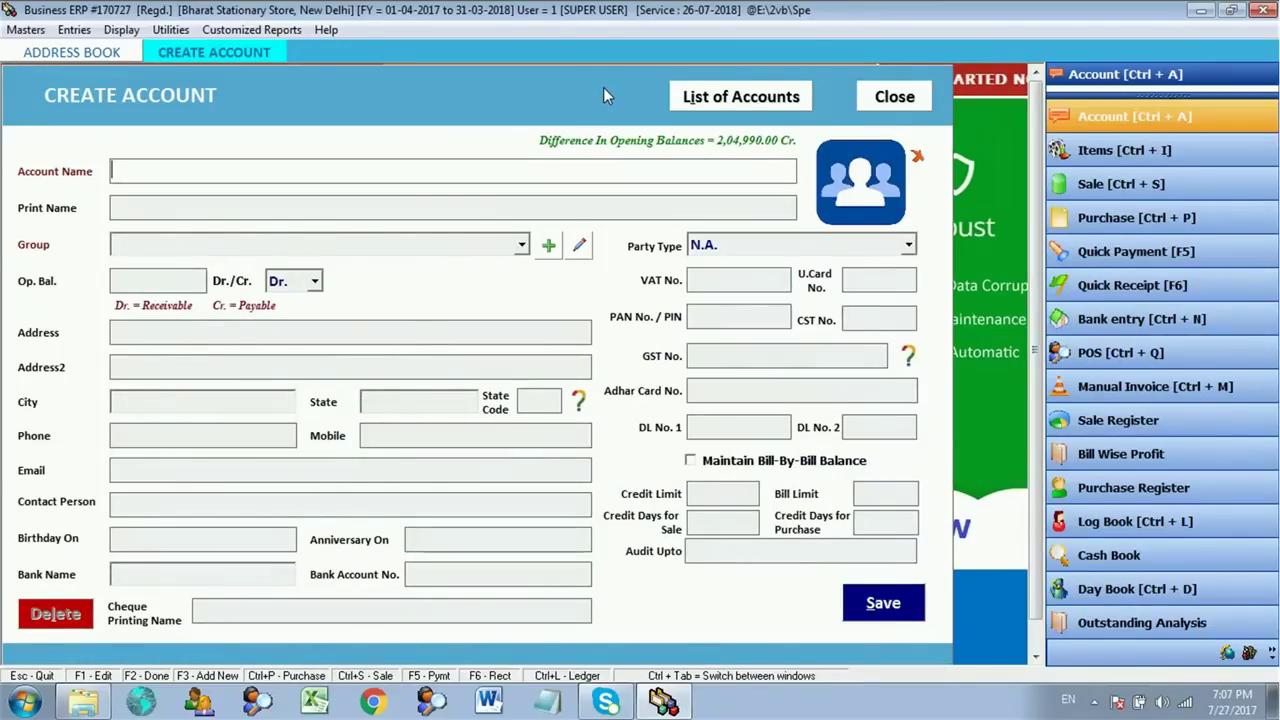
Create 'ICICI Bank Current Account' in Bank Accounts with a 30000000 Dr opening balance, and save.
{"action": "type", "text": "ICIC"}
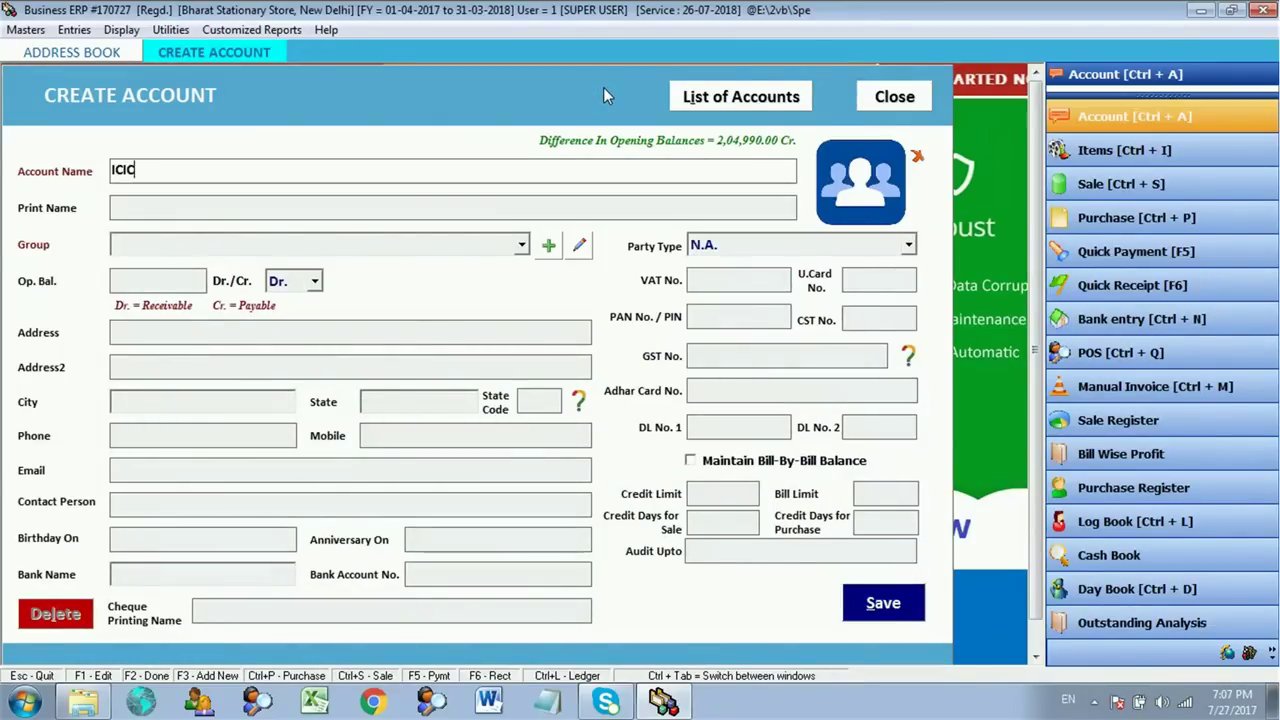
{"action": "type", "text": "I Bank Current Account"}
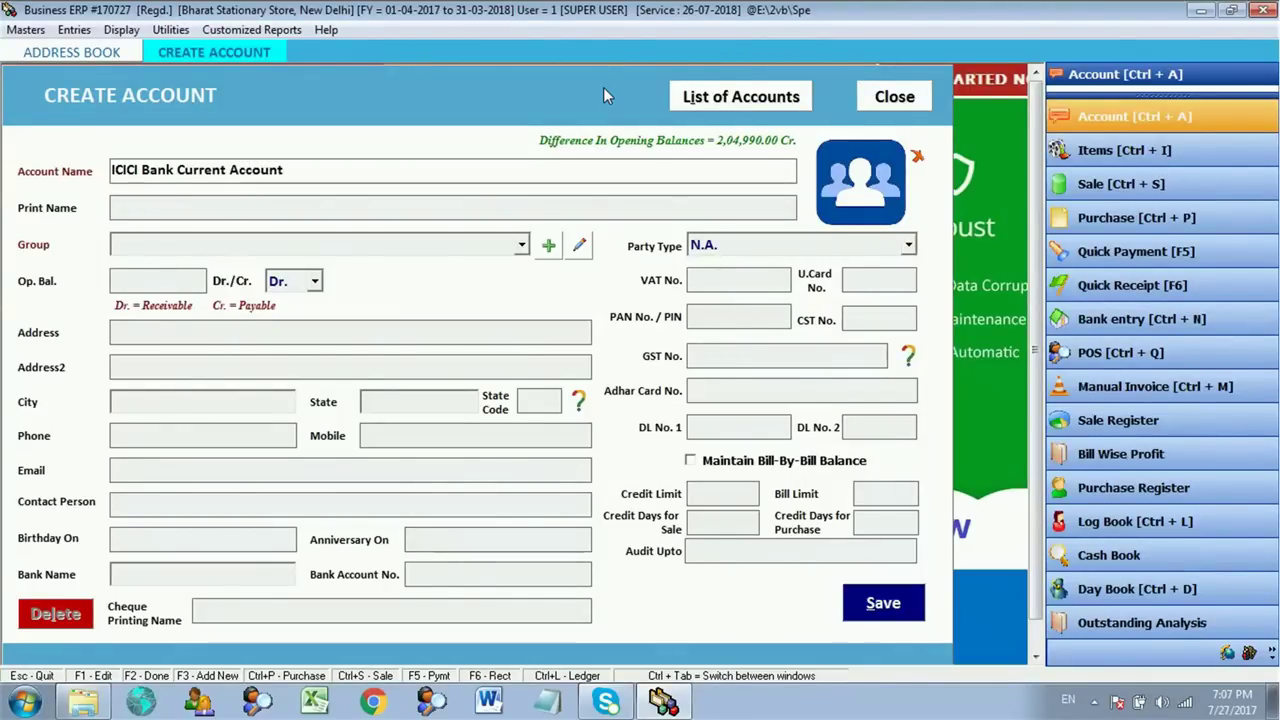
{"action": "key", "text": "Return"}
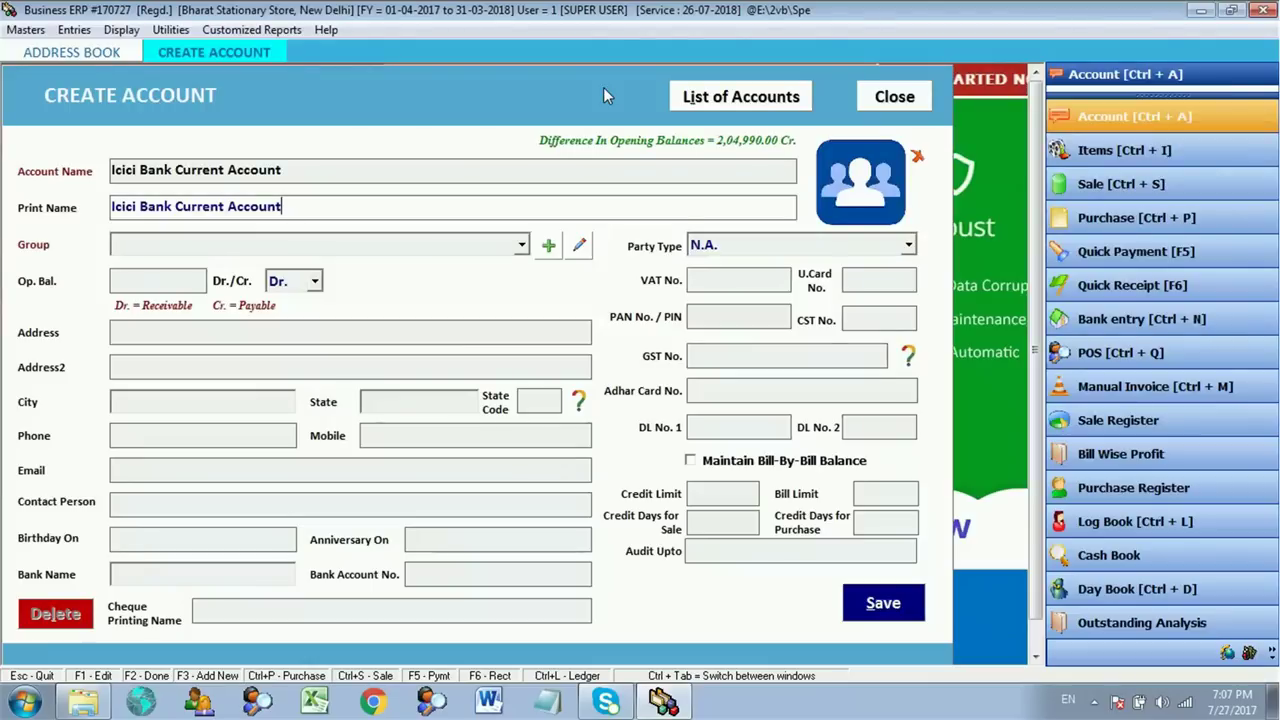
{"action": "key", "text": "Return"}
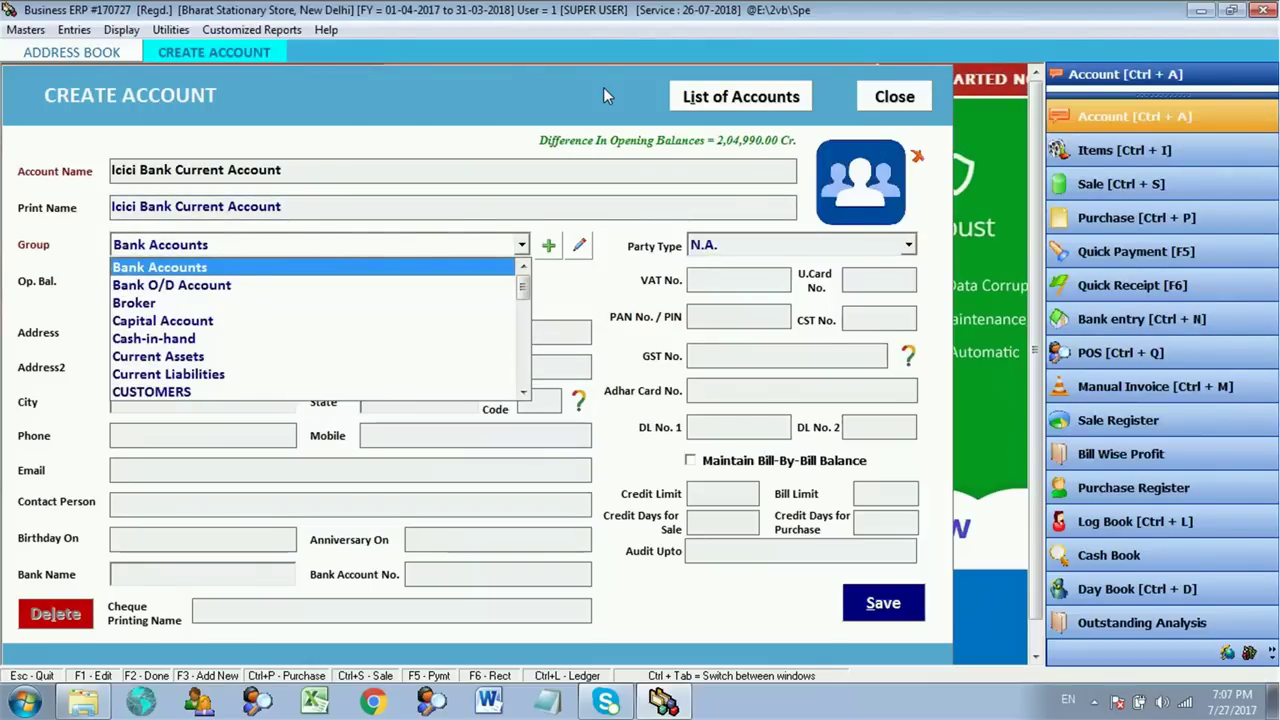
{"action": "key", "text": "Return"}
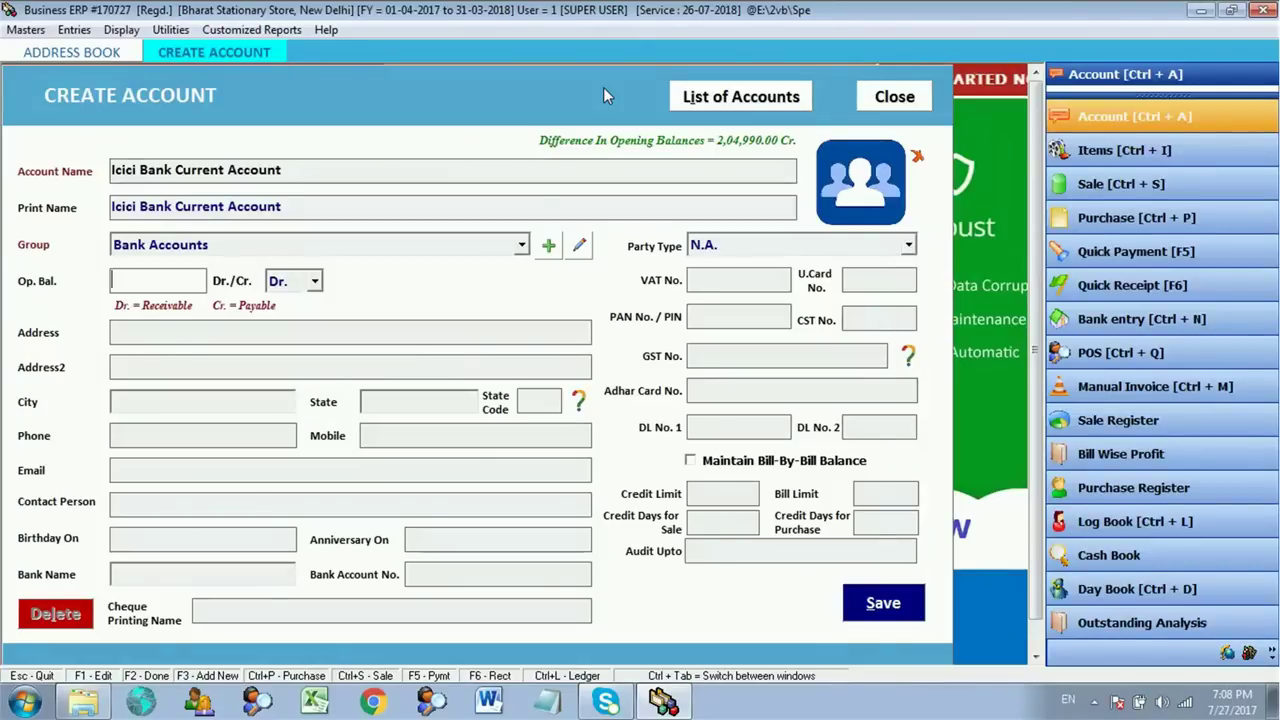
{"action": "type", "text": "30000000"}
{"action": "key", "text": "Tab"}
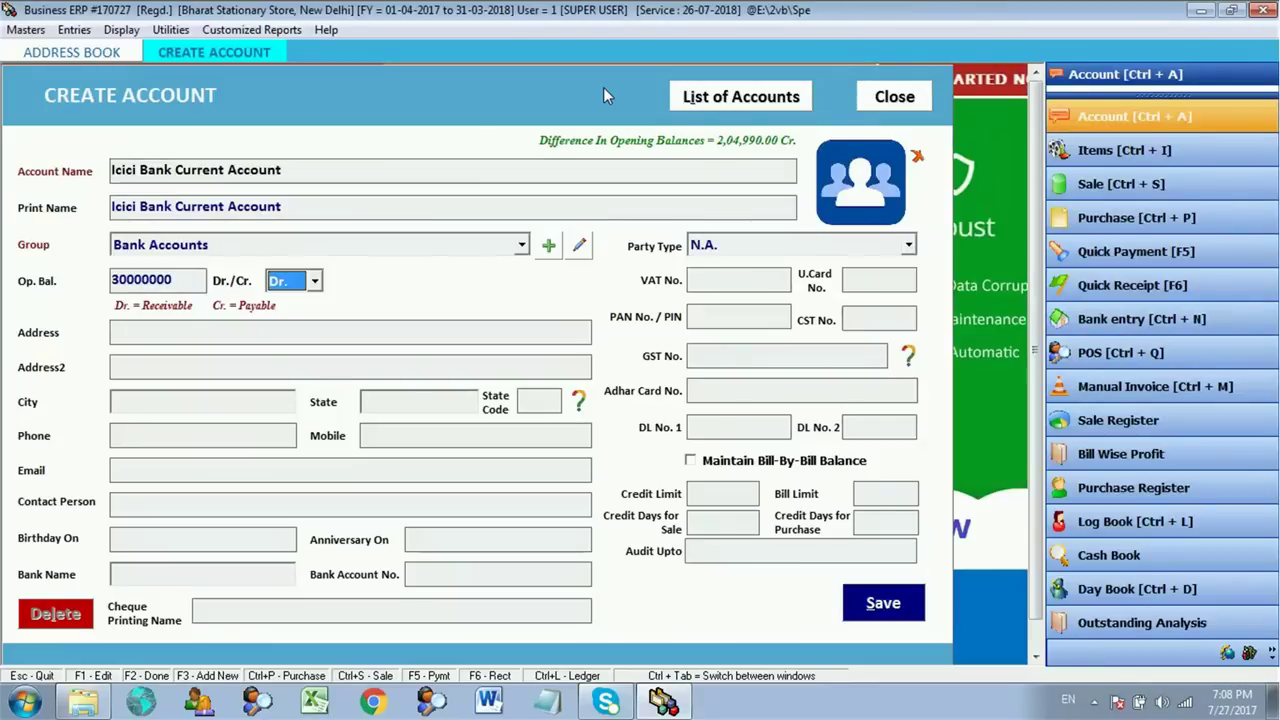
{"action": "key", "text": "Return"}
{"action": "key", "text": "Return"}
{"action": "key", "text": "Return"}
{"action": "key", "text": "Return"}
{"action": "key", "text": "Return"}
{"action": "key", "text": "Return"}
{"action": "key", "text": "Return"}
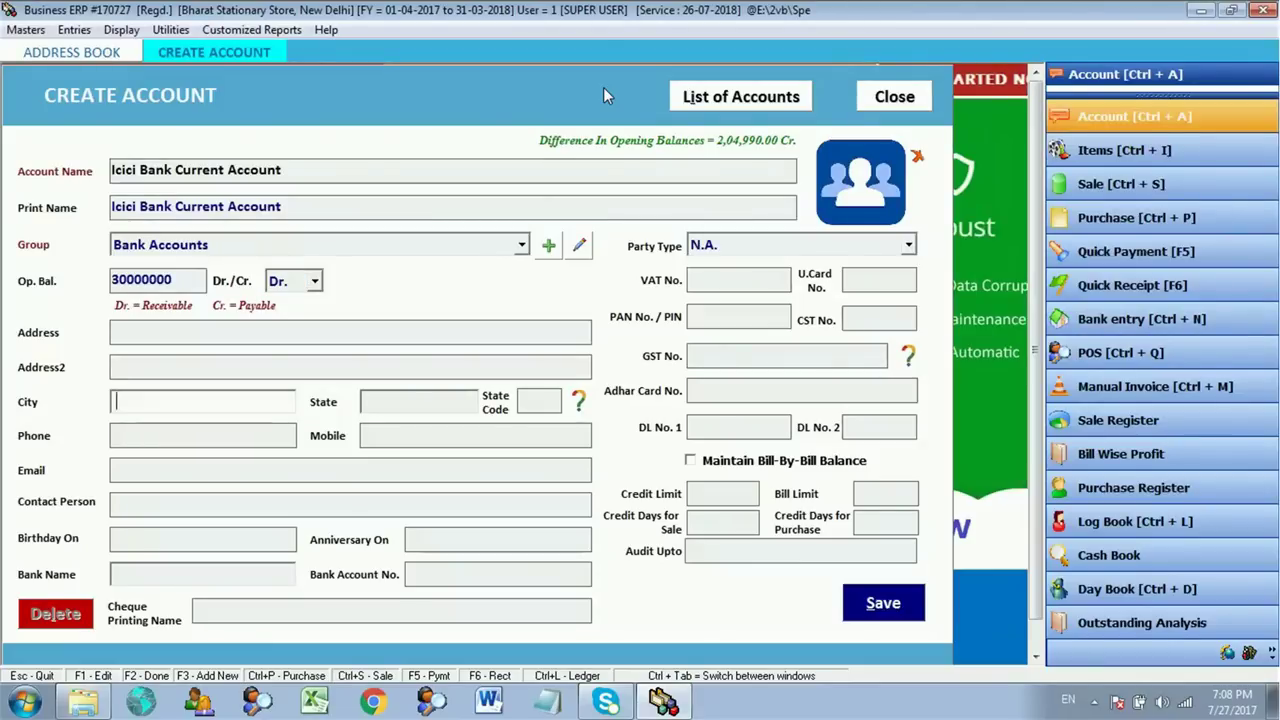
{"action": "key", "text": "Return"}
{"action": "key", "text": "Return"}
{"action": "key", "text": "Return"}
{"action": "key", "text": "Return"}
{"action": "key", "text": "Return"}
{"action": "key", "text": "Return"}
{"action": "key", "text": "Return"}
{"action": "key", "text": "Return"}
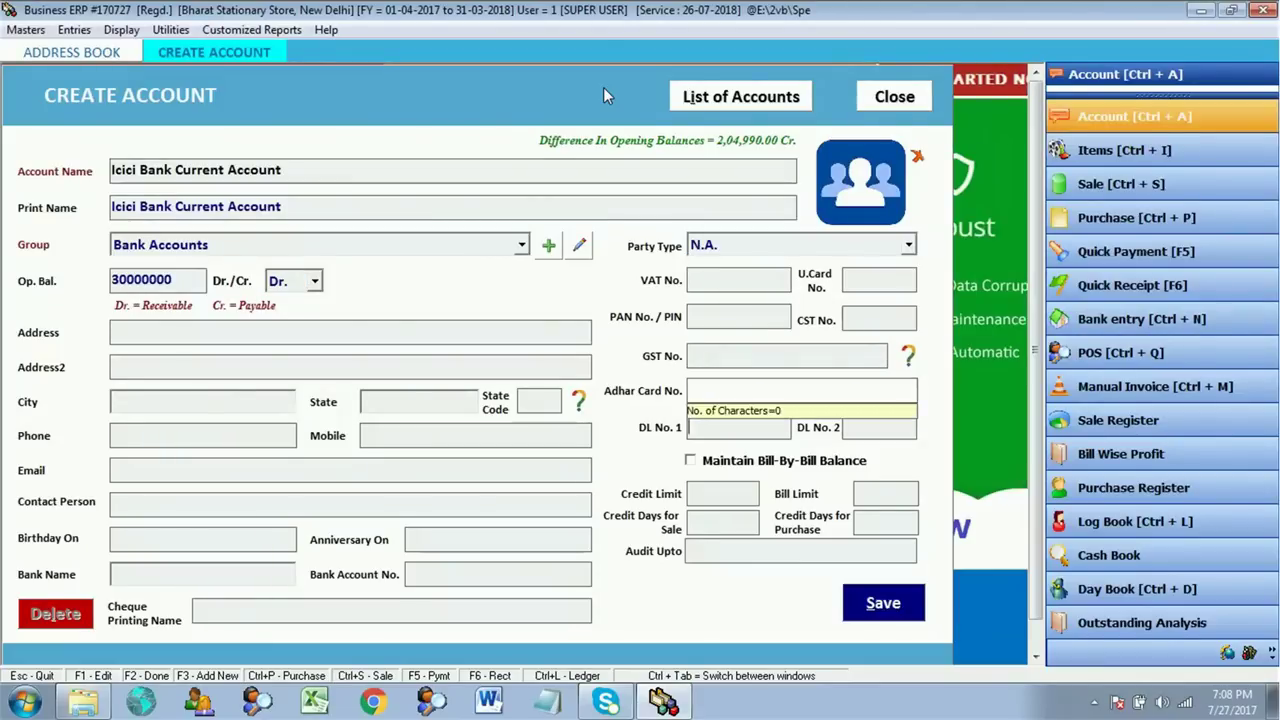
{"action": "key", "text": "Return"}
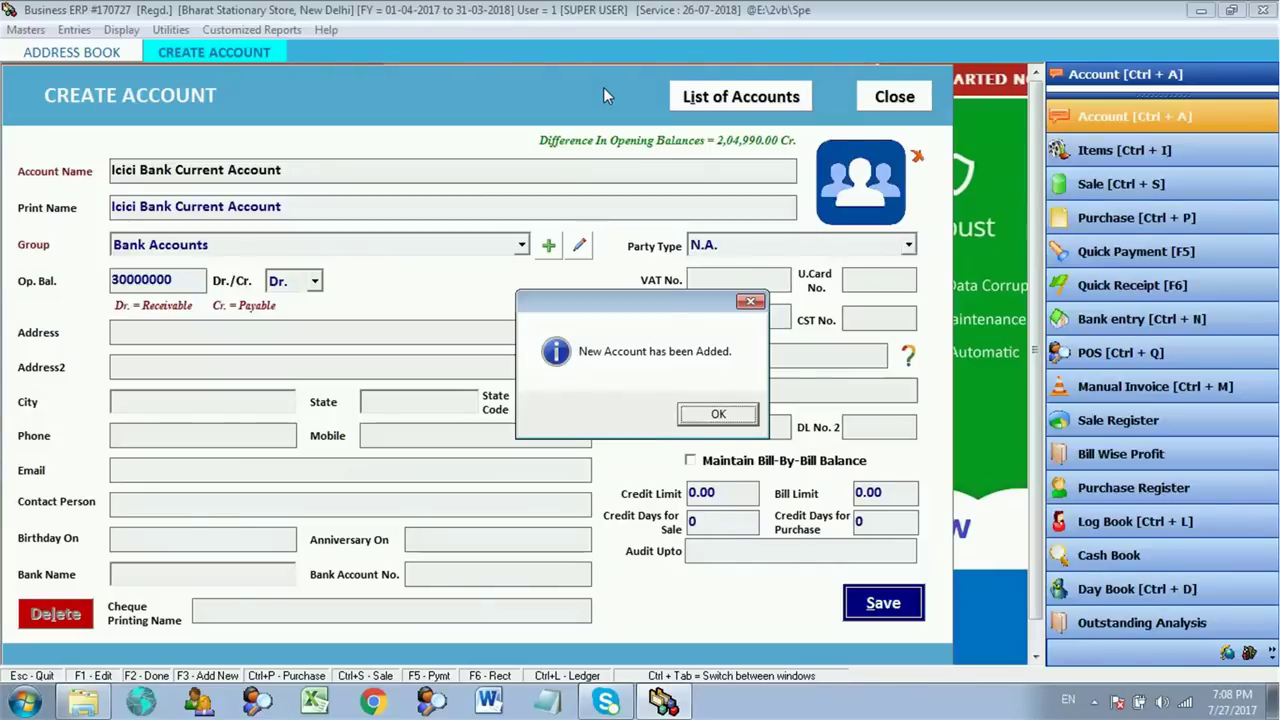
{"action": "key", "text": "Return"}
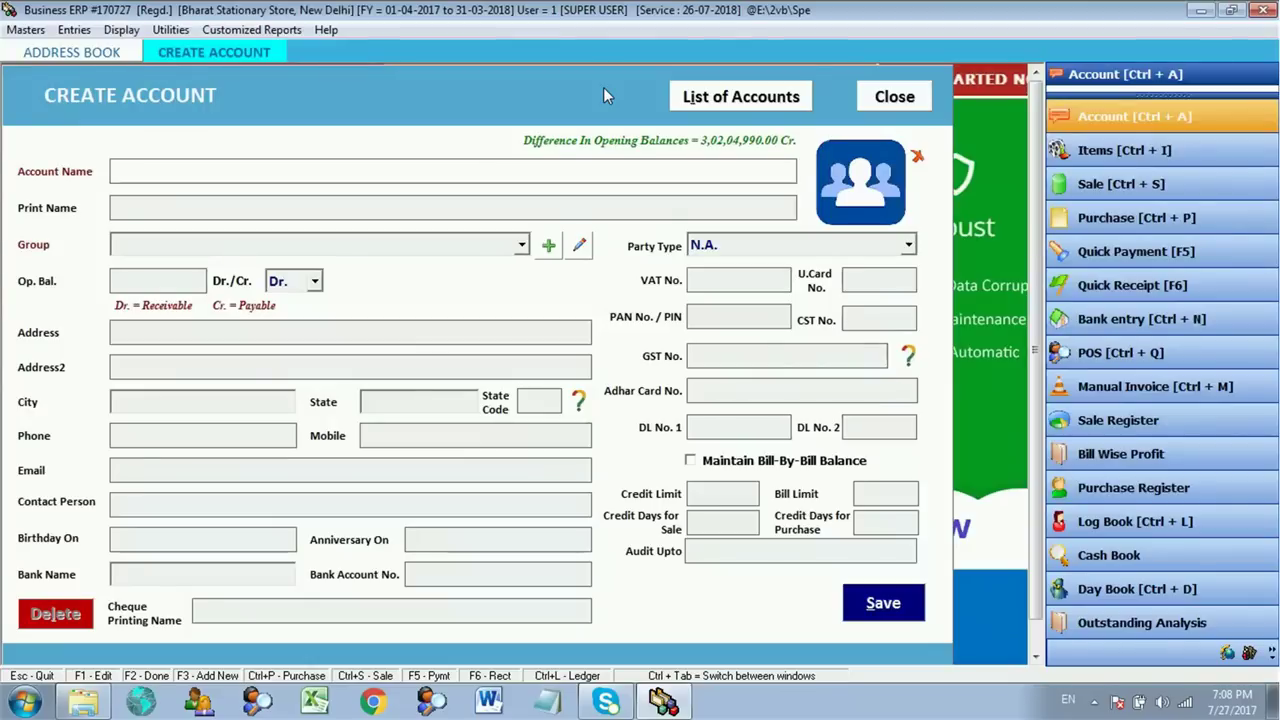
Enter the account name 'Icici Bank Limit O/D Account', correcting the typing slips.
{"action": "type", "text": "B"}
{"action": "key", "text": "BackSpace"}
{"action": "type", "text": "Icici Bank Limit "}
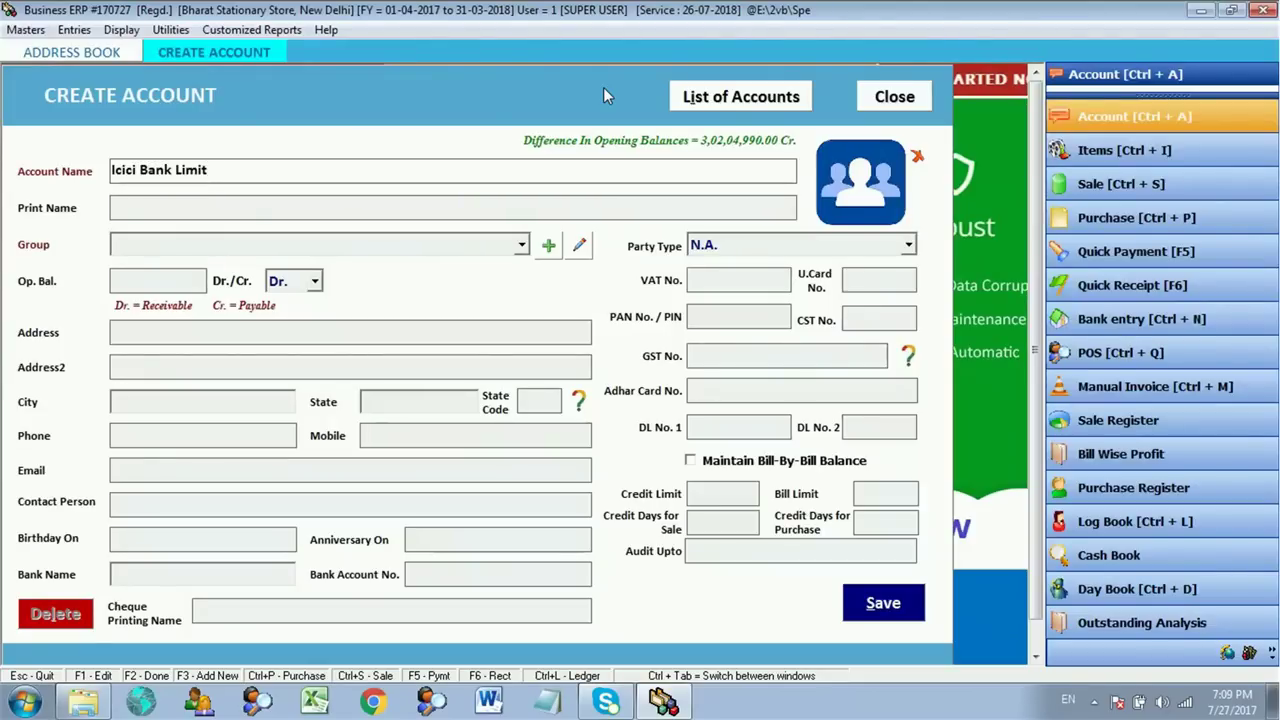
{"action": "type", "text": "d"}
{"action": "key", "text": "BackSpace"}
{"action": "type", "text": "O/D"}
{"action": "key", "text": "BackSpace"}
{"action": "type", "text": "D Accoun"}
{"action": "type", "text": "t"}
{"action": "key", "text": "Return"}
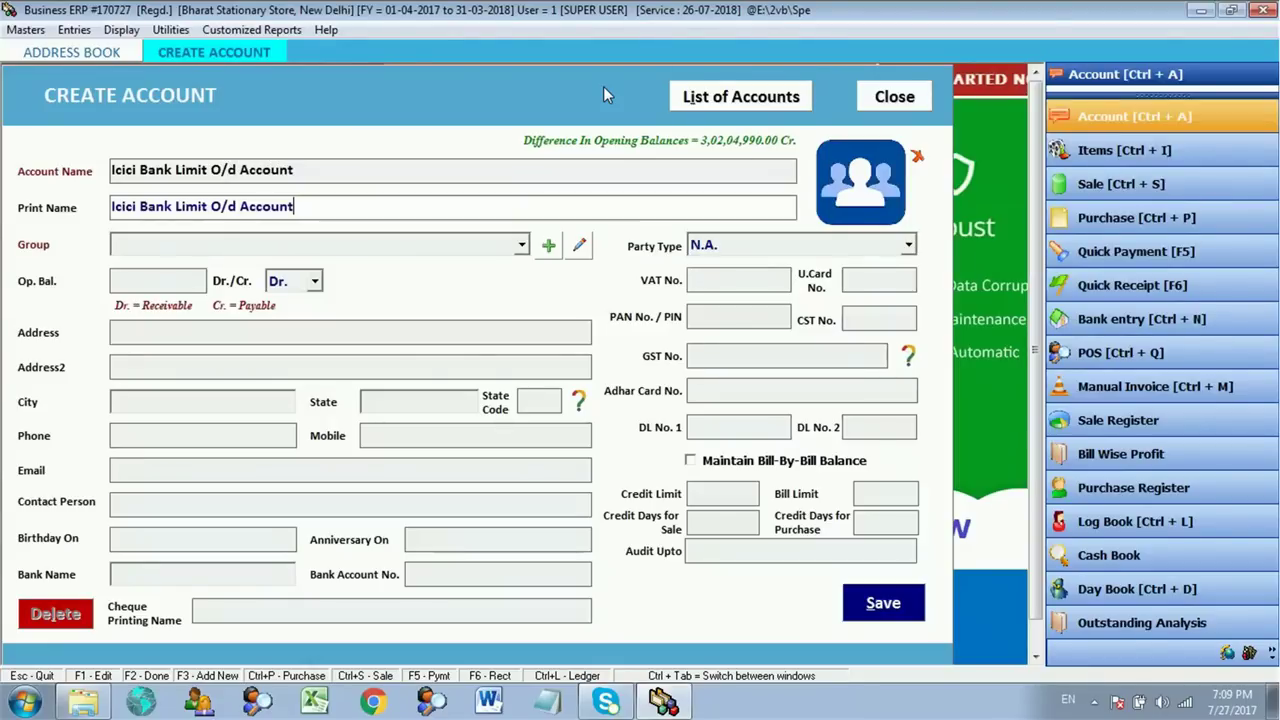
Place it in the Bank O/D Account group with a 5000000 Cr opening balance, and save.
{"action": "key", "text": "Return"}
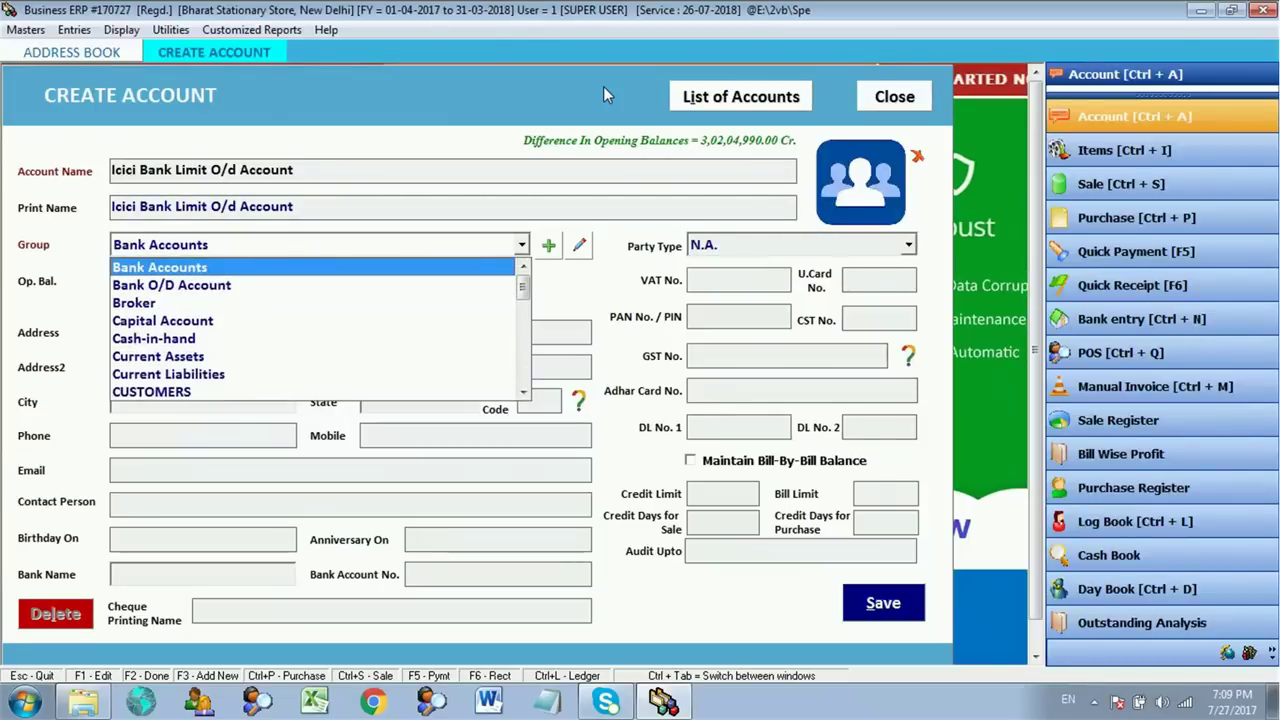
{"action": "key", "text": "Down"}
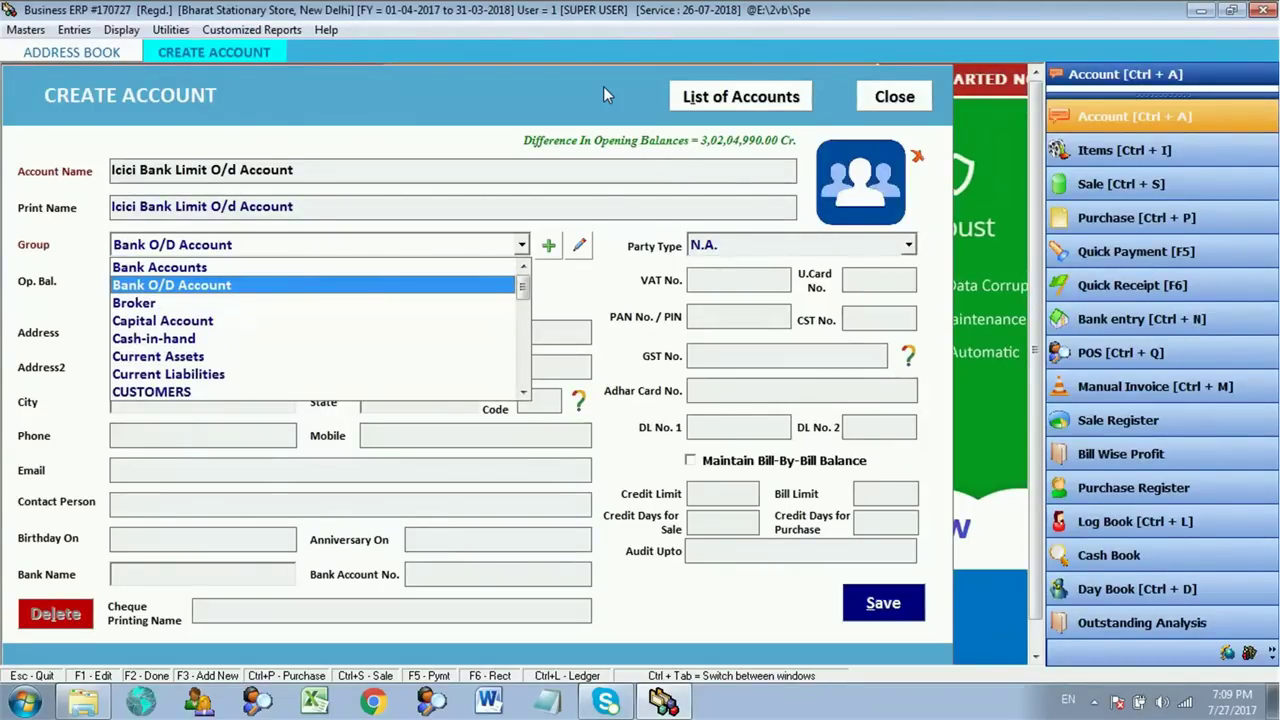
{"action": "key", "text": "Return"}
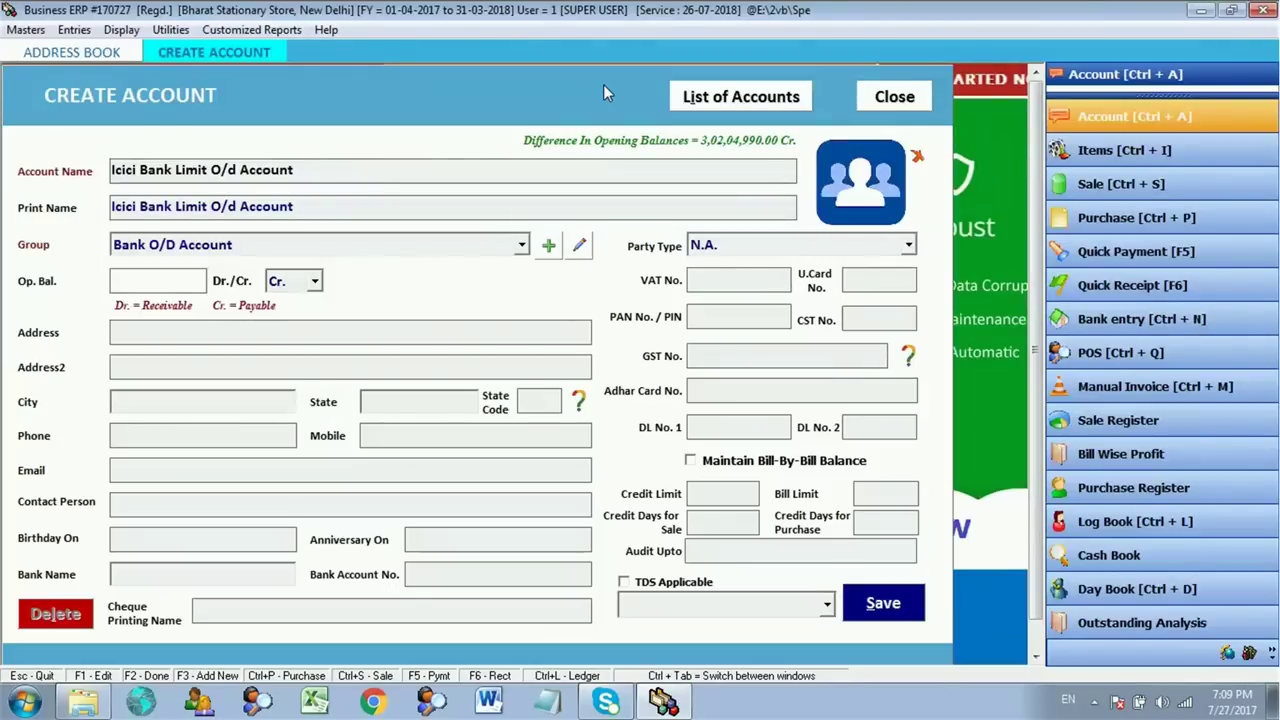
{"action": "type", "text": "5000000"}
{"action": "key", "text": "Return"}
{"action": "key", "text": "Return"}
{"action": "key", "text": "Return"}
{"action": "key", "text": "Return"}
{"action": "key", "text": "Return"}
{"action": "key", "text": "Return"}
{"action": "key", "text": "Return"}
{"action": "key", "text": "Return"}
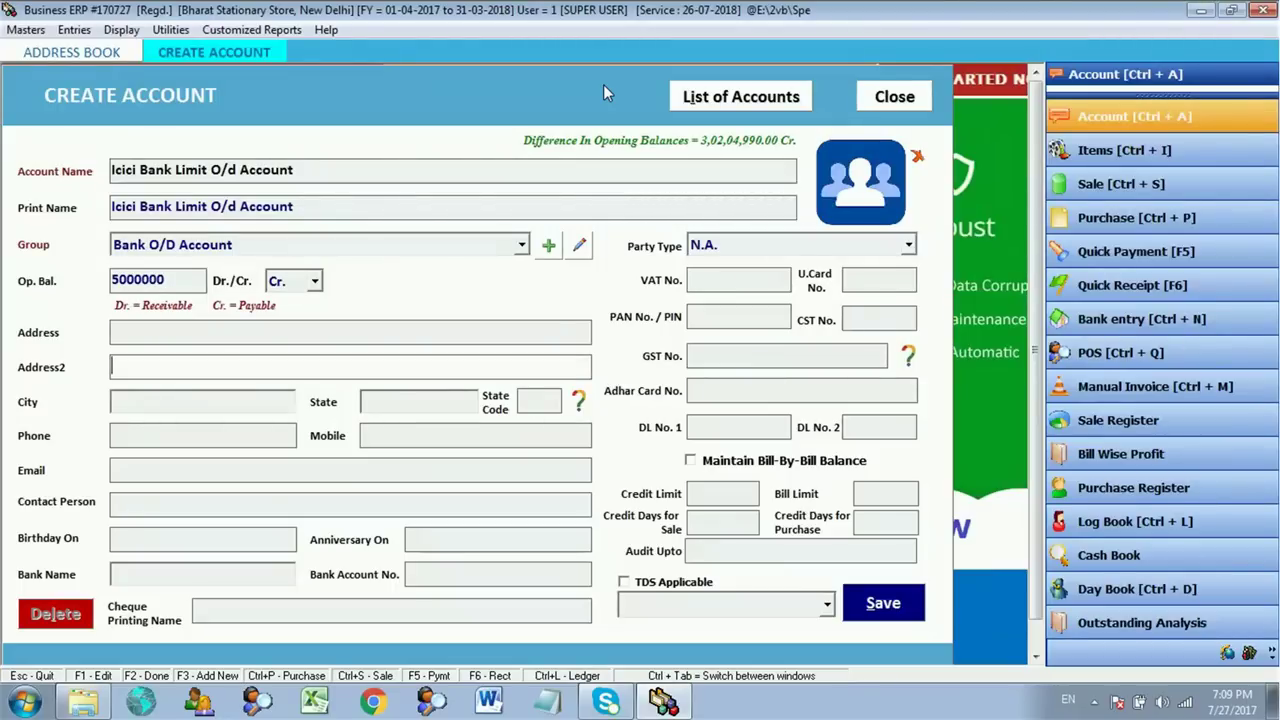
{"action": "key", "text": "Return"}
{"action": "key", "text": "Return"}
{"action": "key", "text": "Return"}
{"action": "key", "text": "Return"}
{"action": "key", "text": "Return"}
{"action": "key", "text": "Return"}
{"action": "key", "text": "Return"}
{"action": "key", "text": "Return"}
{"action": "key", "text": "Return"}
{"action": "key", "text": "Return"}
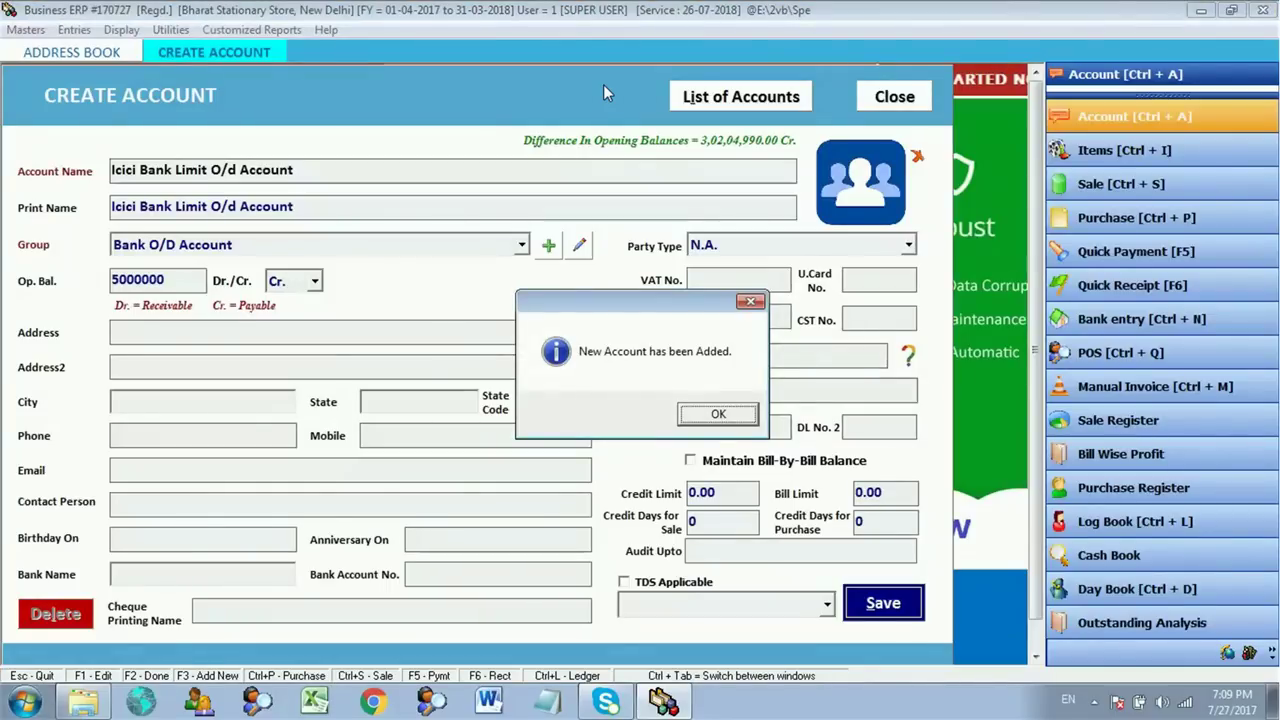
{"action": "key", "text": "Return"}
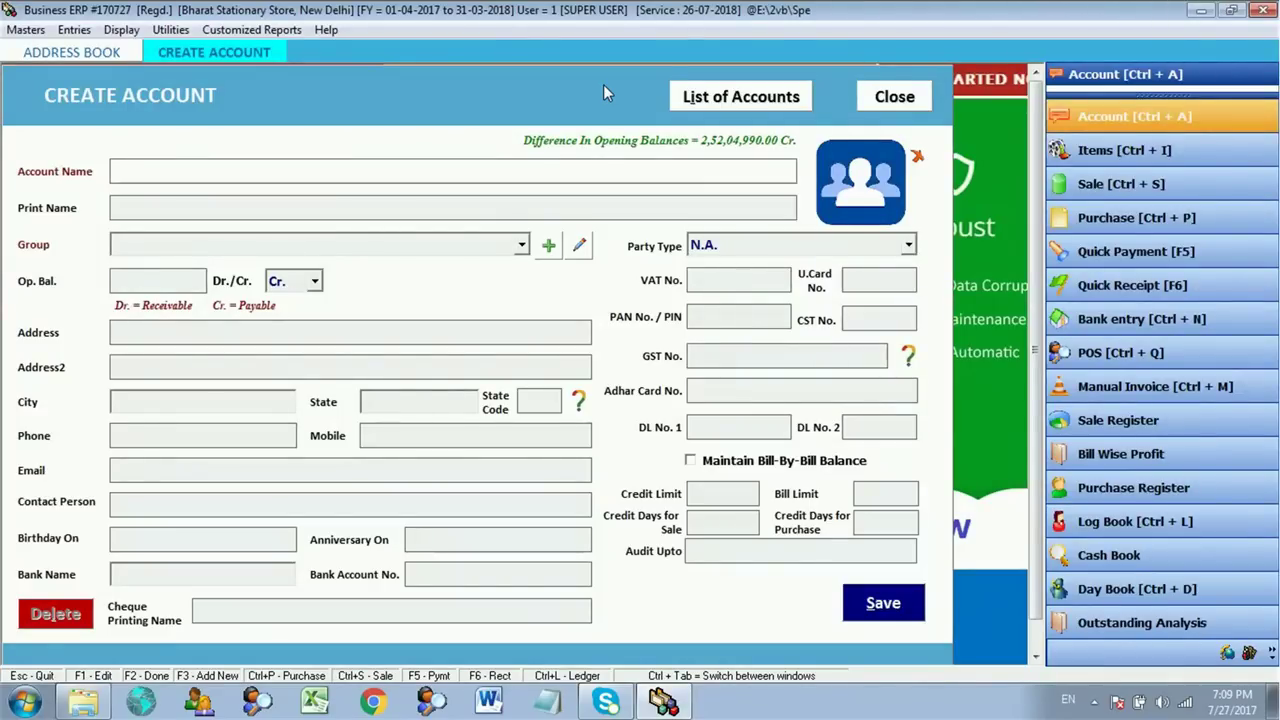
Close the account creation form and start a new Bank Entry from the Entries menu.
{"action": "key", "text": "Escape"}
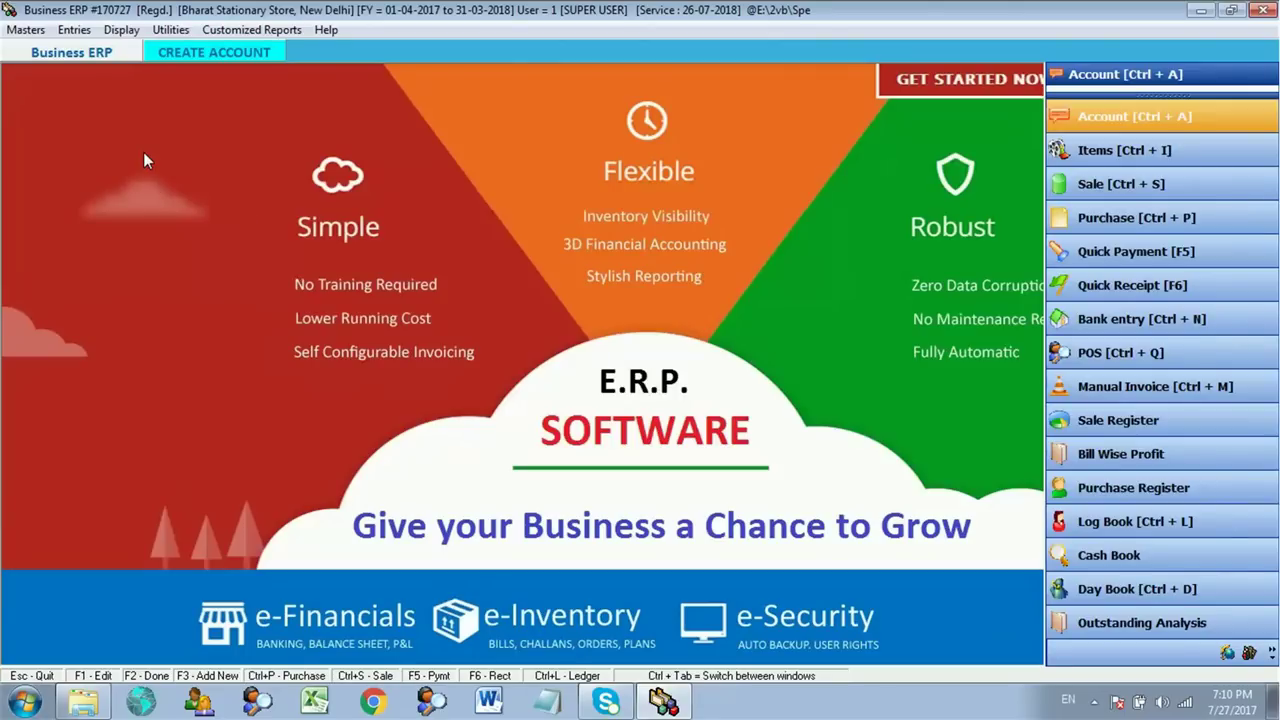
{"action": "left_click", "coordinate": [74, 30]}
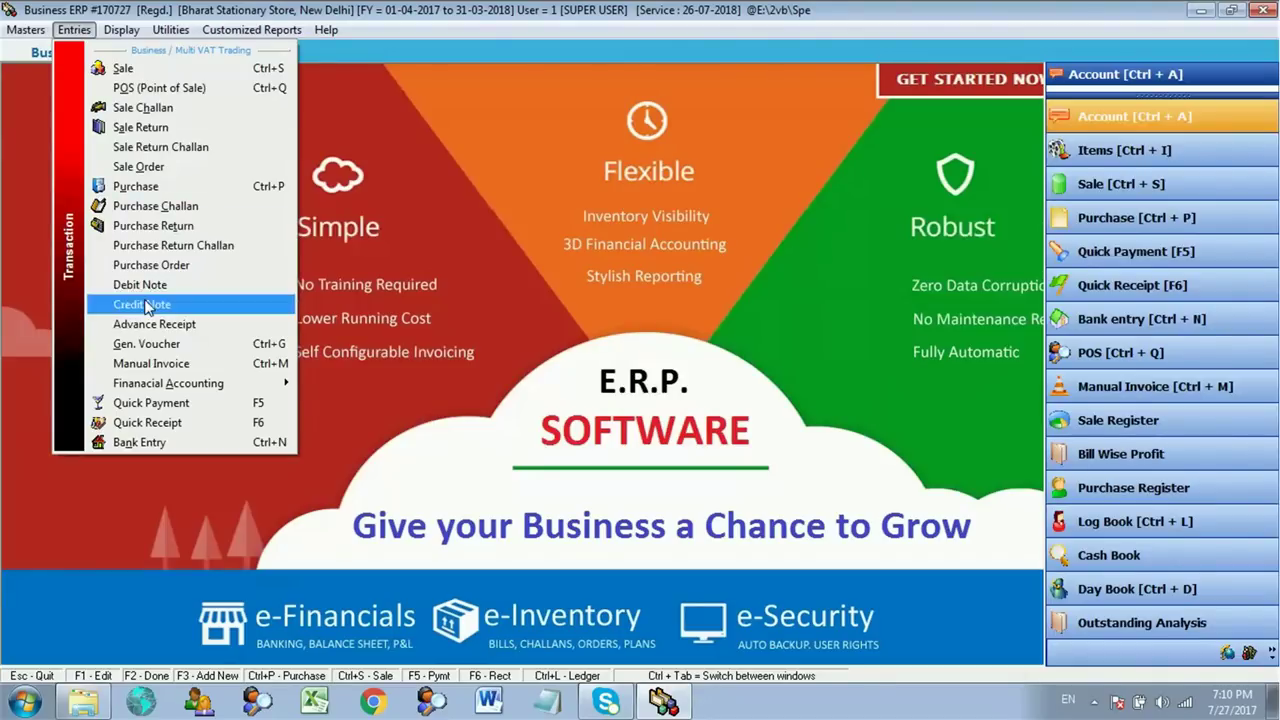
{"action": "left_click", "coordinate": [179, 443]}
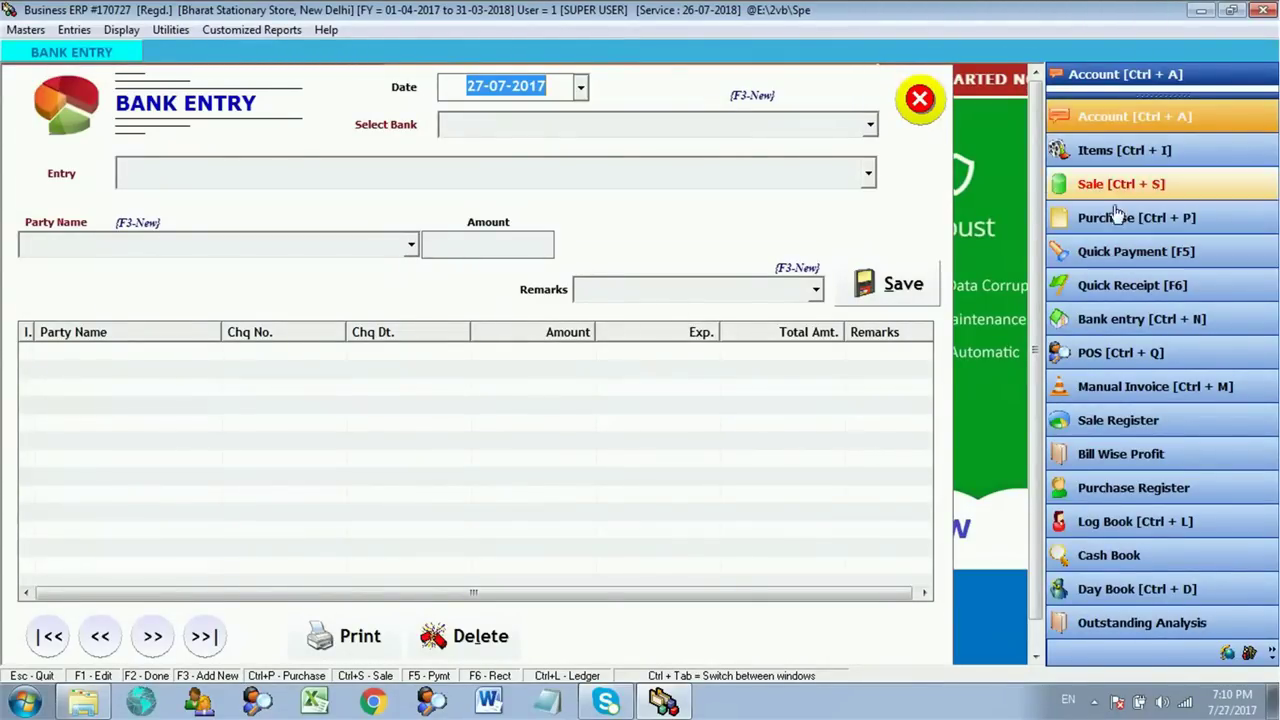
Accept today's date 27-07-2017 and Icici Bank Current Account for the bank entry.
{"action": "key", "text": "Return"}
{"action": "key", "text": "Return"}
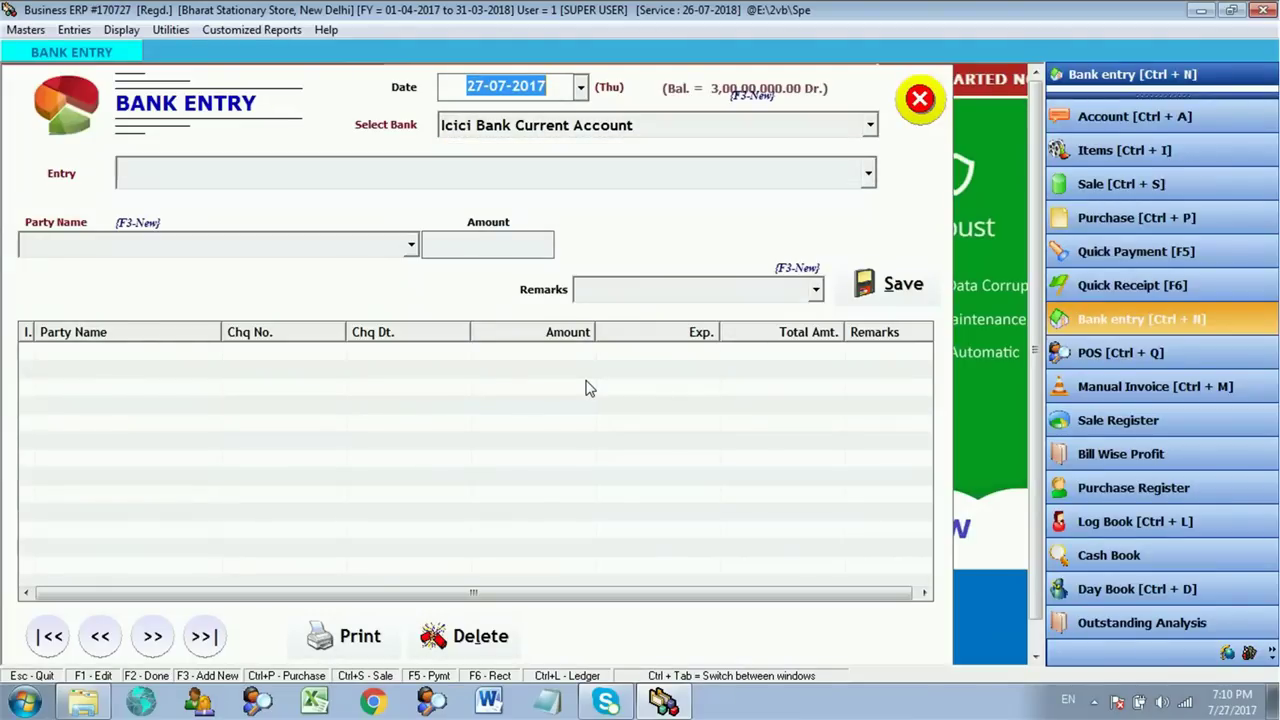
{"action": "key", "text": "Return"}
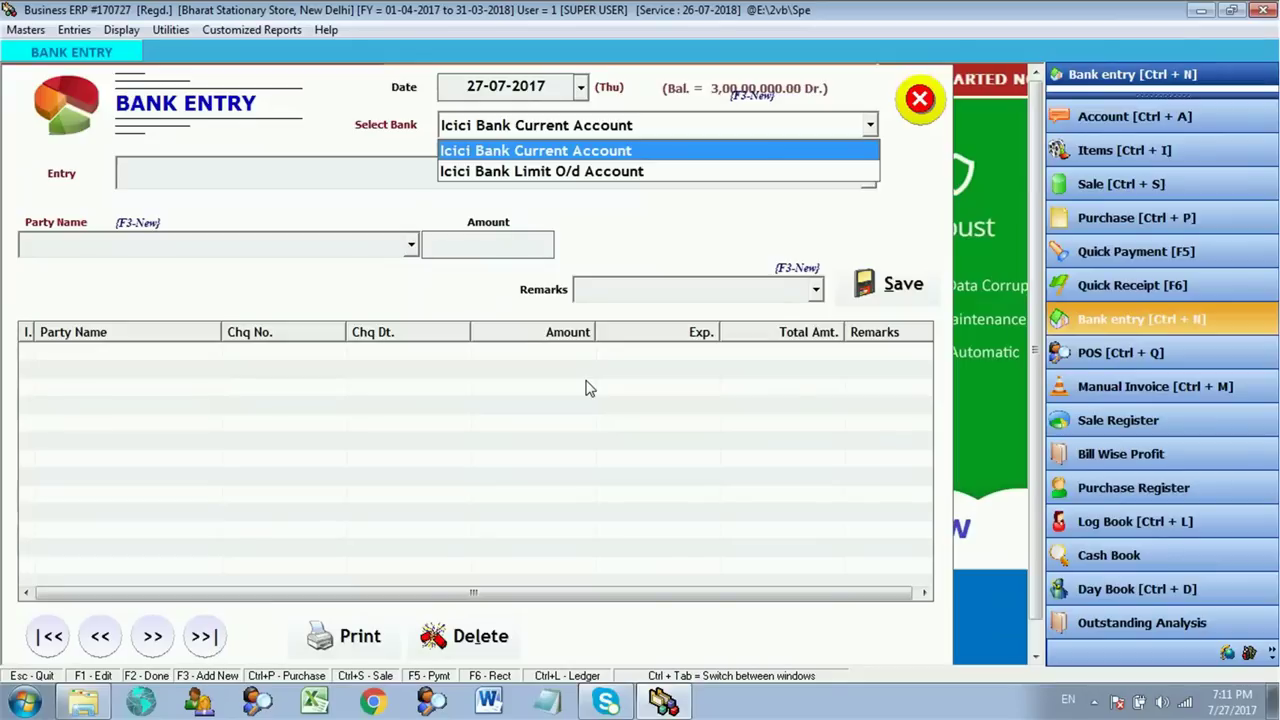
{"action": "key", "text": "Return"}
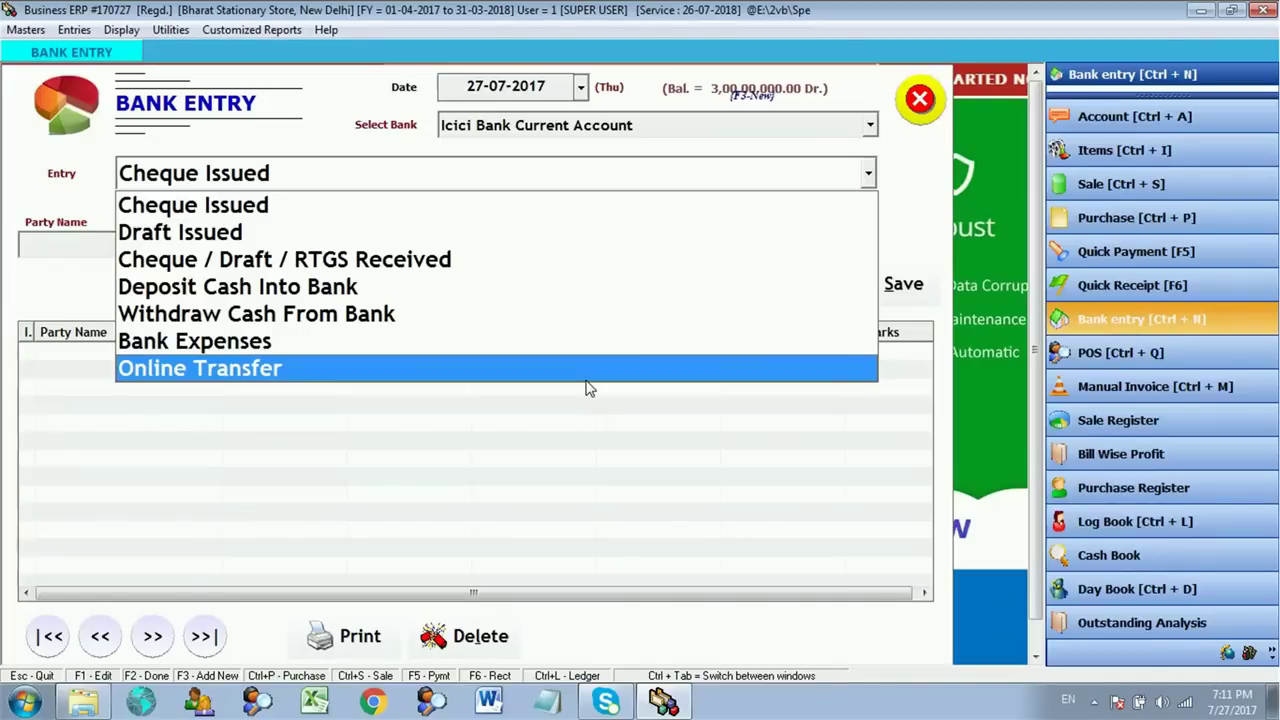
Browse the entry types from Cheque Issued down to Withdraw Cash From Bank.
{"action": "key", "text": "Up"}
{"action": "key", "text": "Up"}
{"action": "key", "text": "Up"}
{"action": "key", "text": "Up"}
{"action": "key", "text": "Up"}
{"action": "key", "text": "Up"}
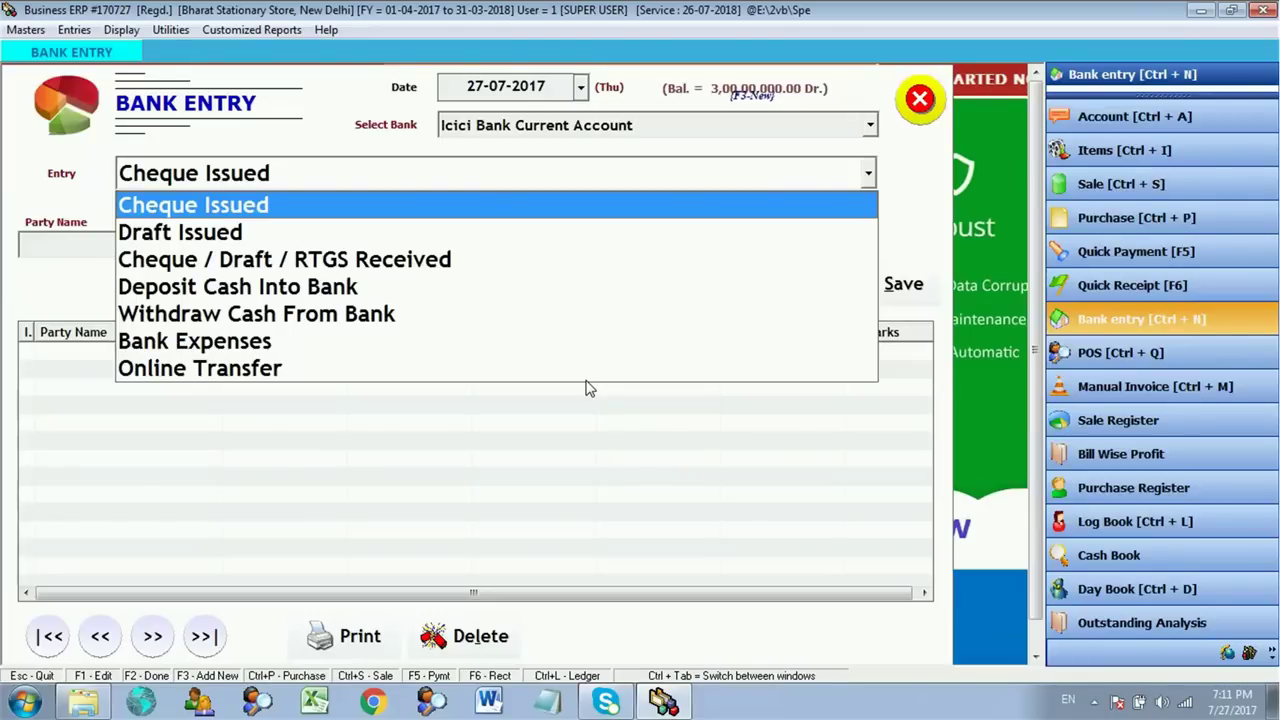
{"action": "key", "text": "Down"}
{"action": "key", "text": "Down"}
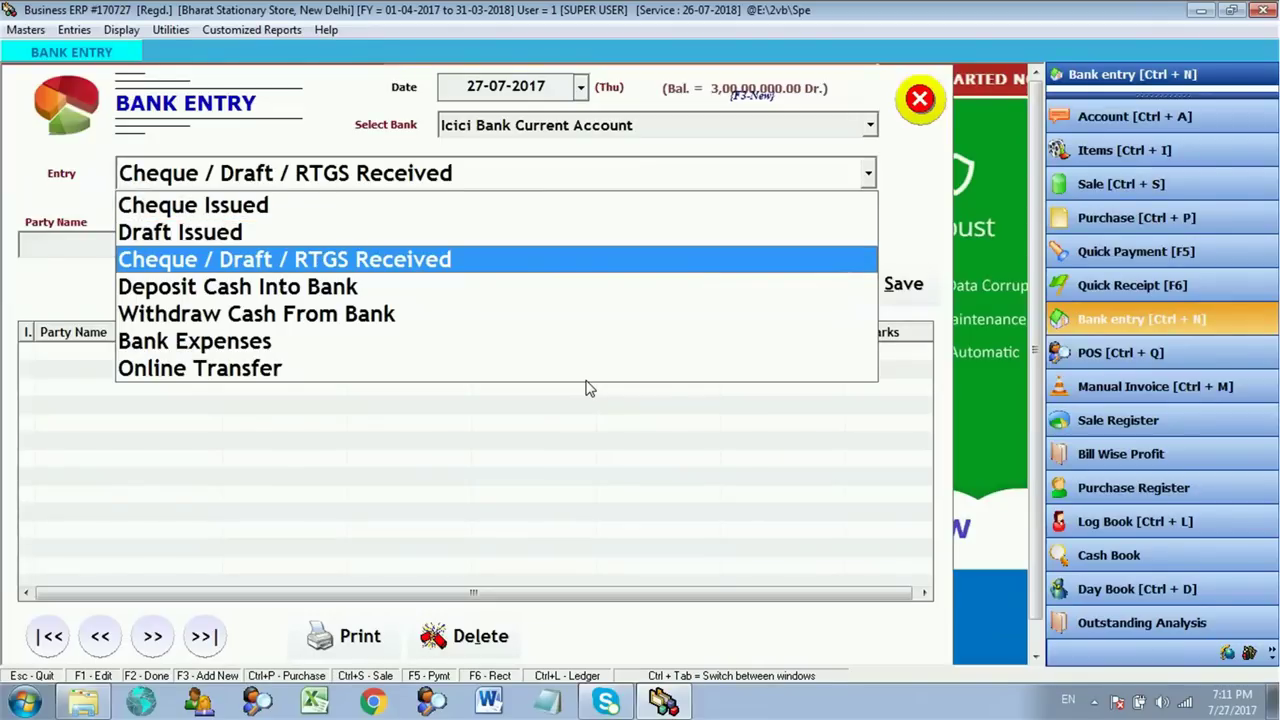
{"action": "key", "text": "Down"}
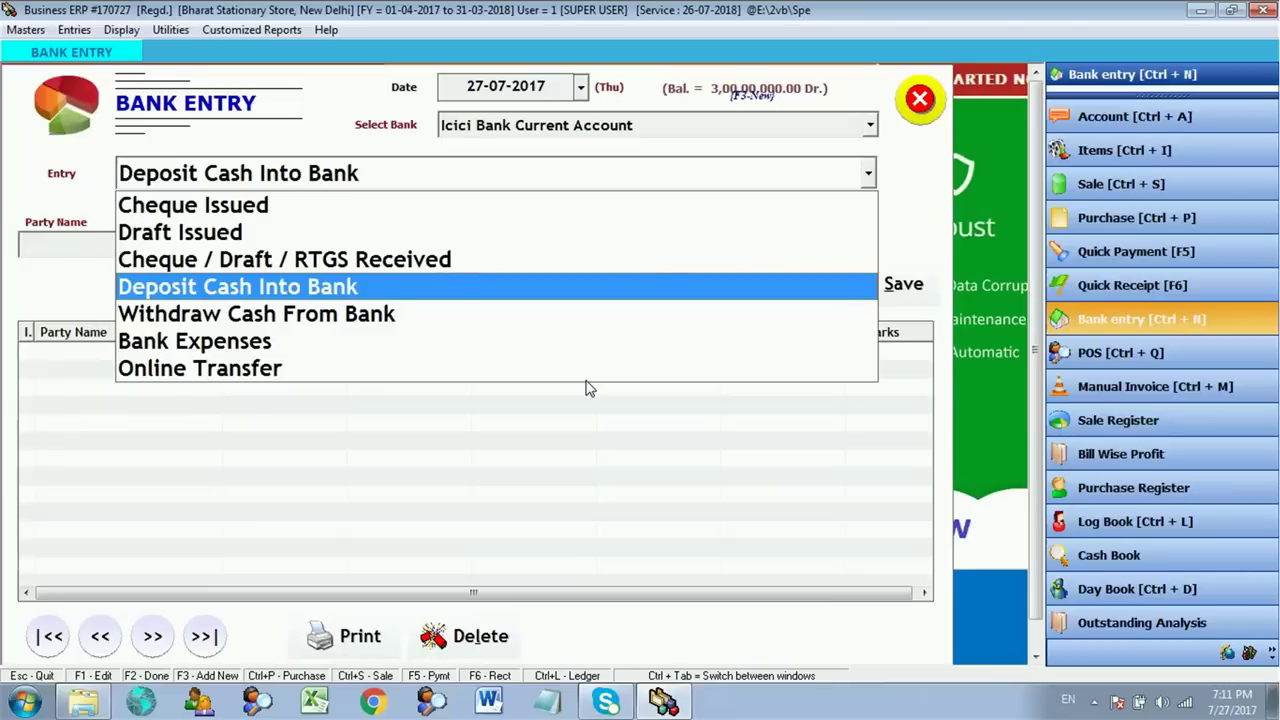
{"action": "key", "text": "Down"}
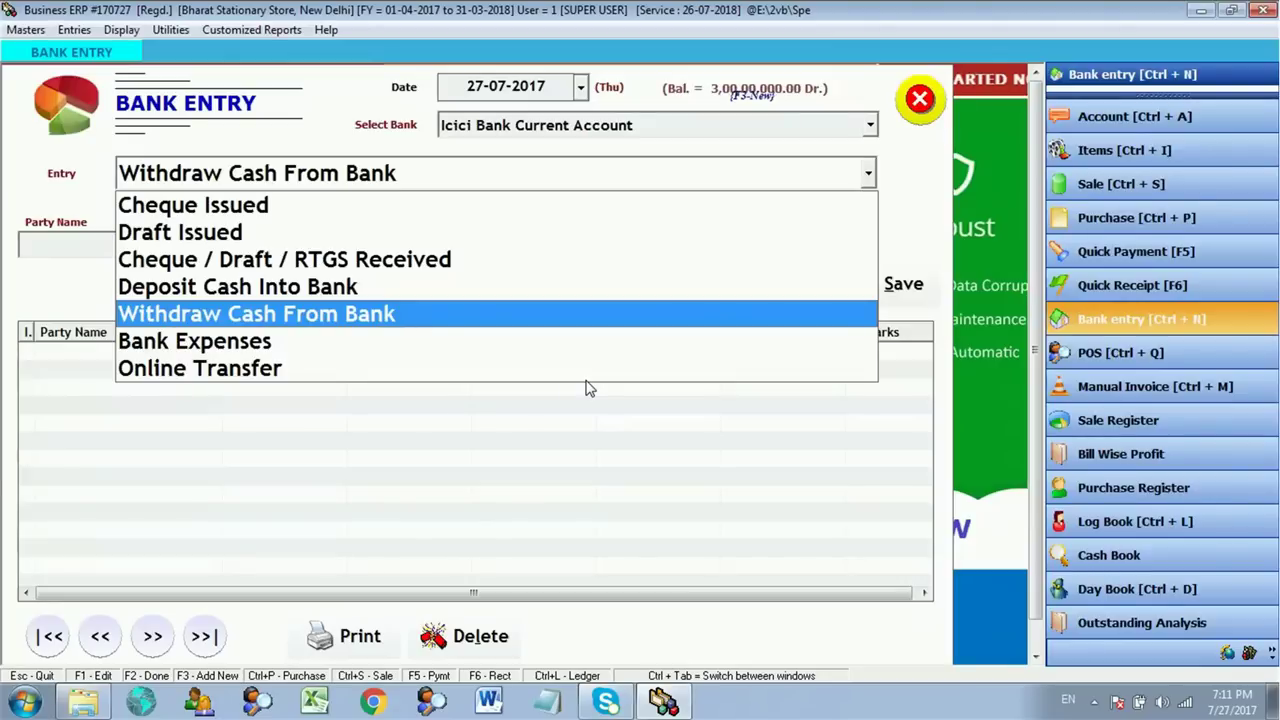
{"action": "key", "text": "Down"}
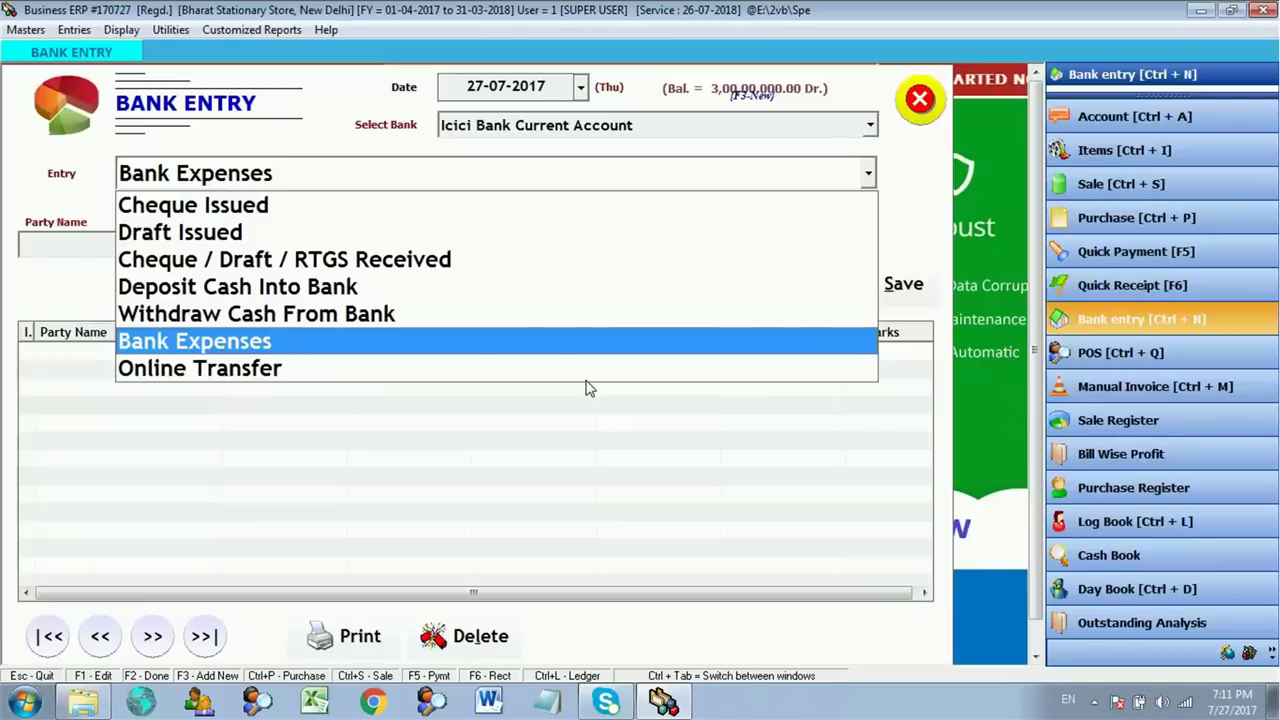
{"action": "key", "text": "Down"}
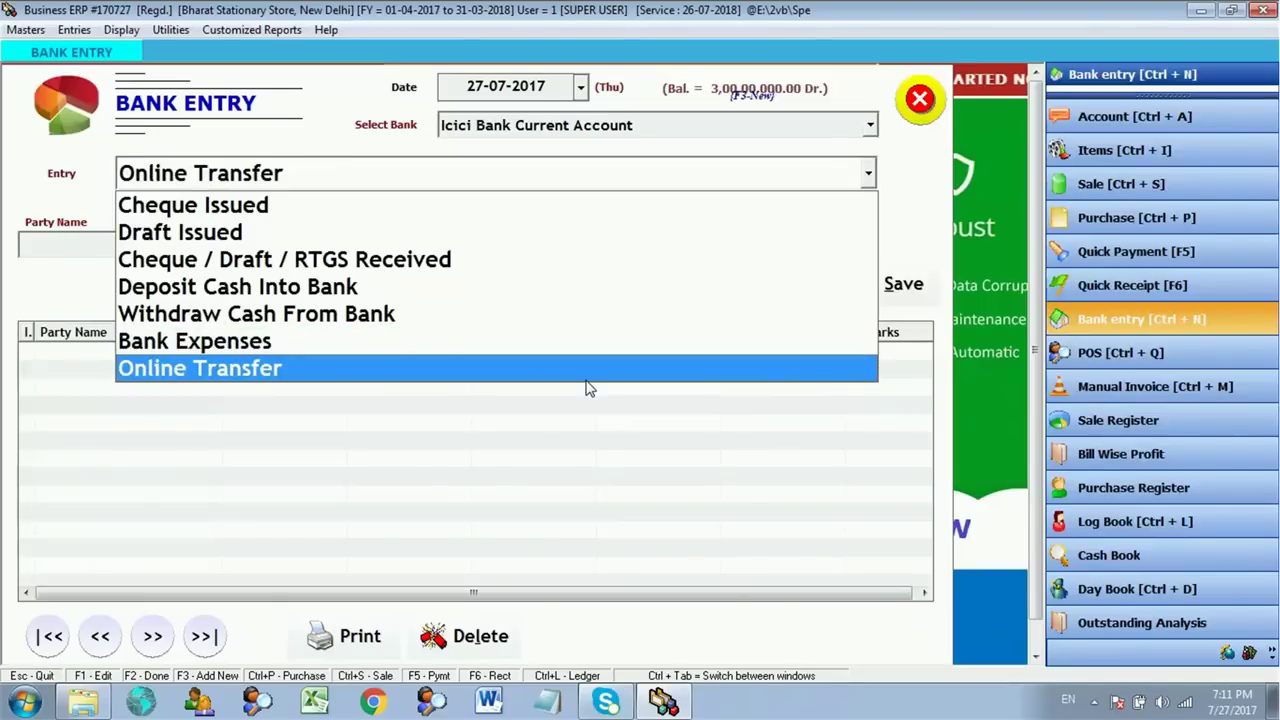
{"action": "key", "text": "Up"}
{"action": "key", "text": "Up"}
{"action": "key", "text": "Up"}
{"action": "key", "text": "Up"}
{"action": "key", "text": "Up"}
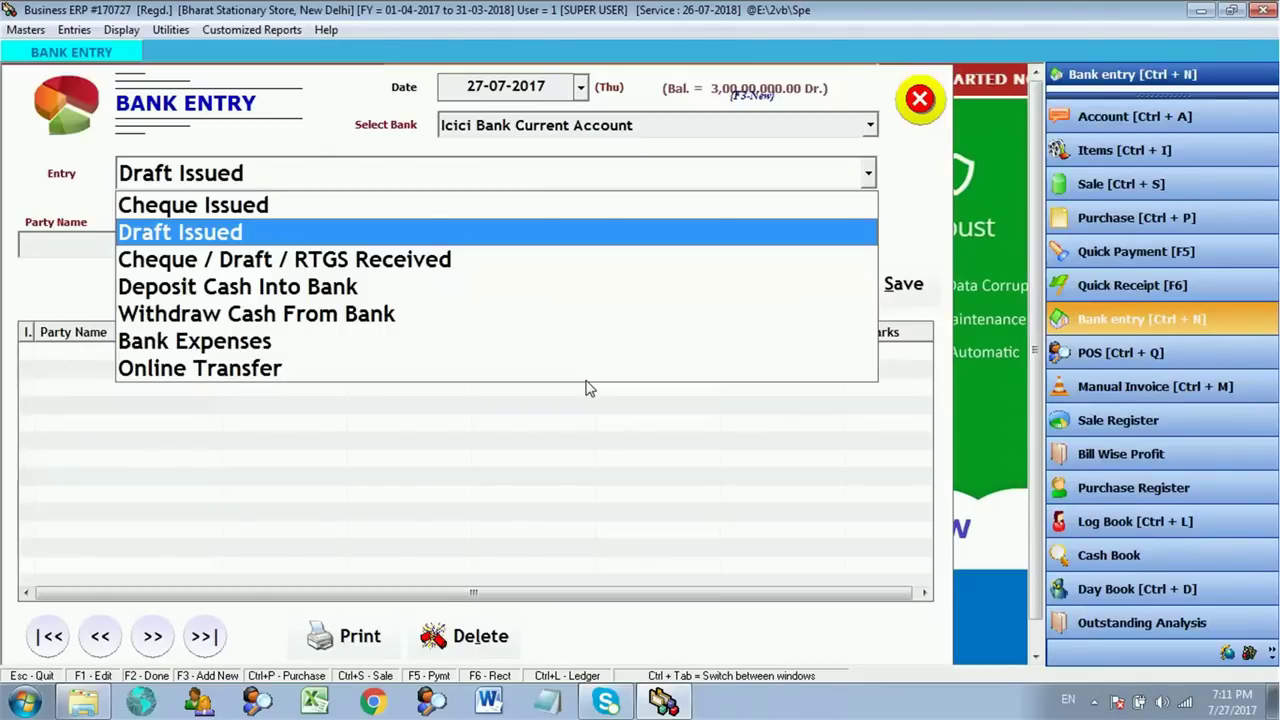
{"action": "key", "text": "Down"}
{"action": "key", "text": "Down"}
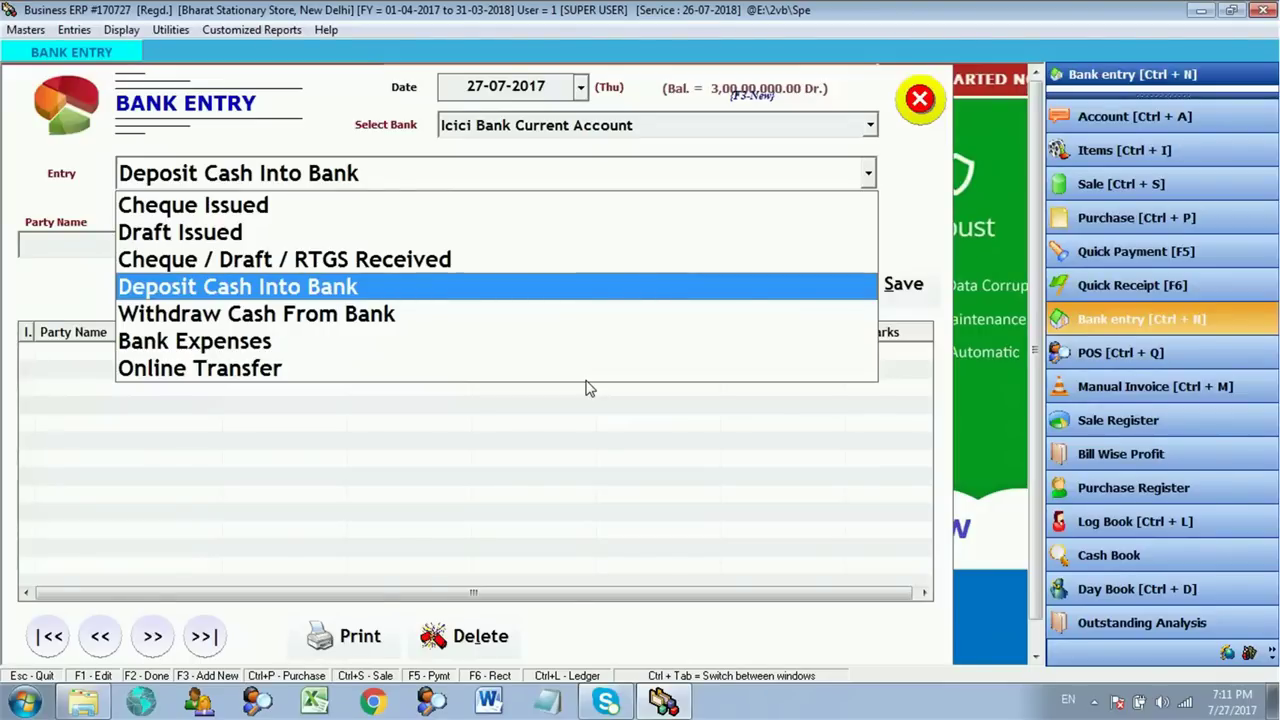
{"action": "key", "text": "Down"}
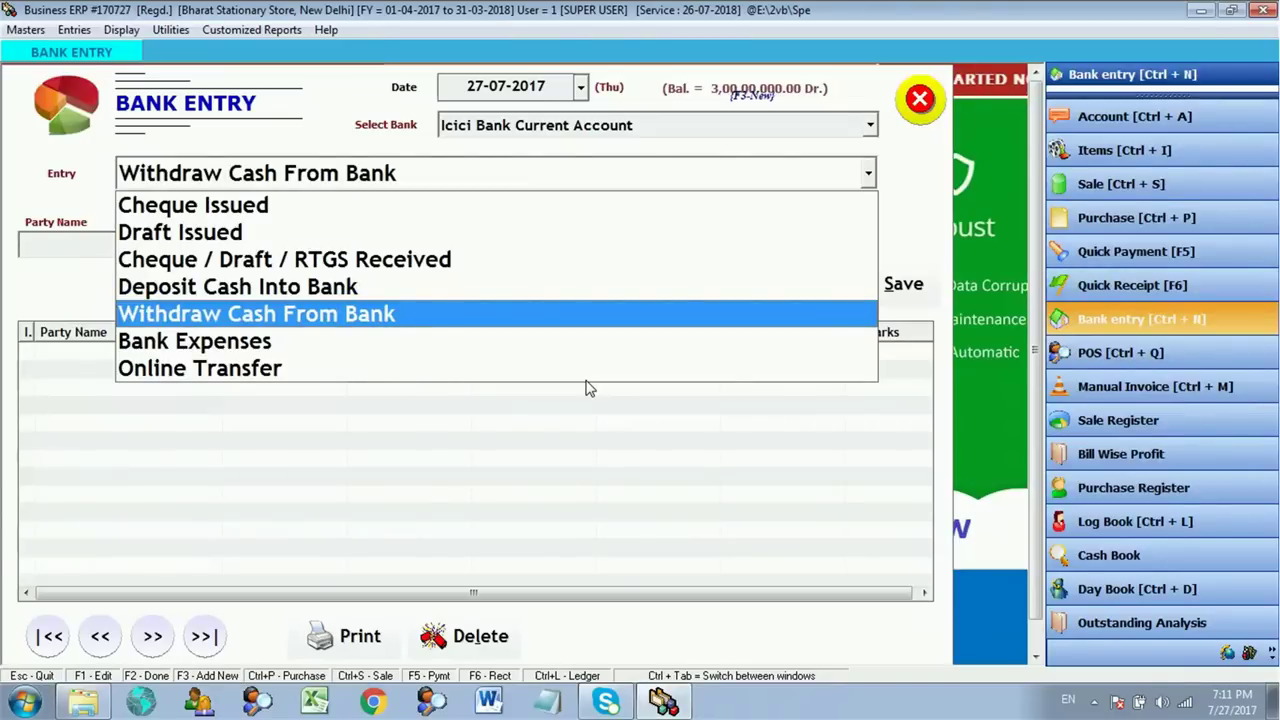
Move the entry type back up to Cheque Issued.
{"action": "key", "text": "Up"}
{"action": "key", "text": "Up"}
{"action": "key", "text": "Up"}
{"action": "key", "text": "Up"}
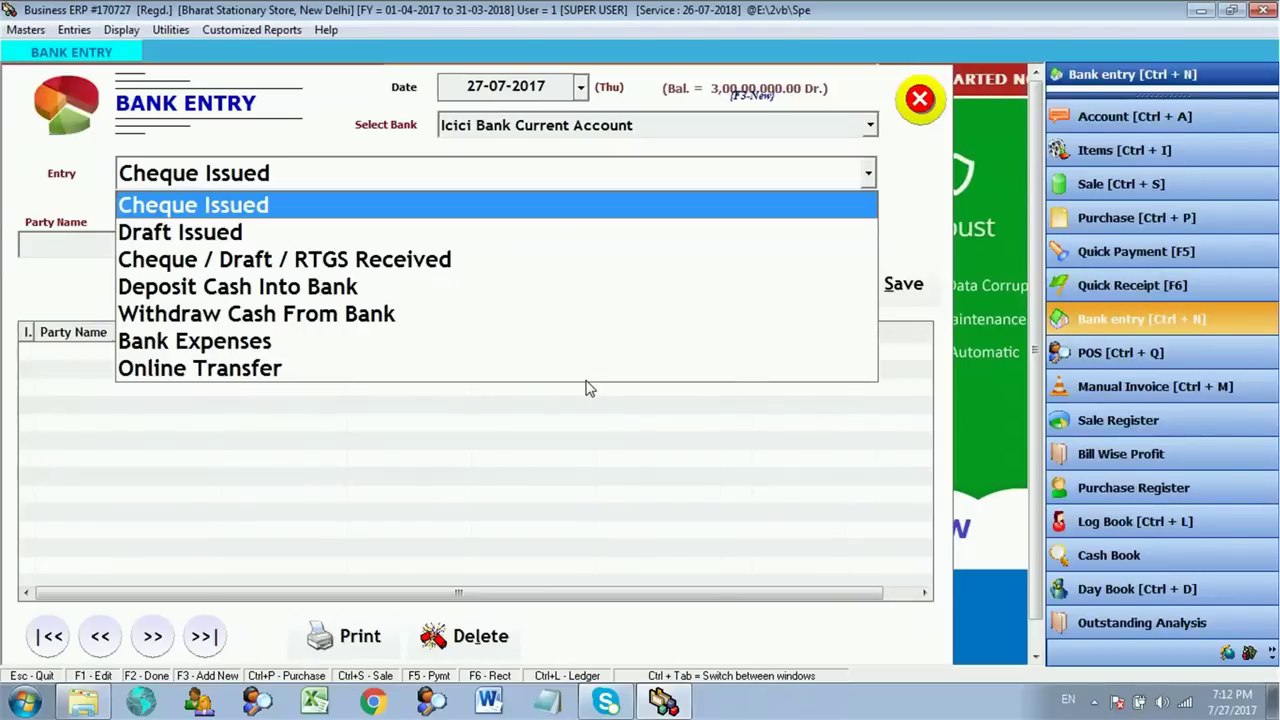
Create supplier Johny Enterprises under SUPPLIERS with a 150000 Cr opening balance as the party.
{"action": "key", "text": "Return"}
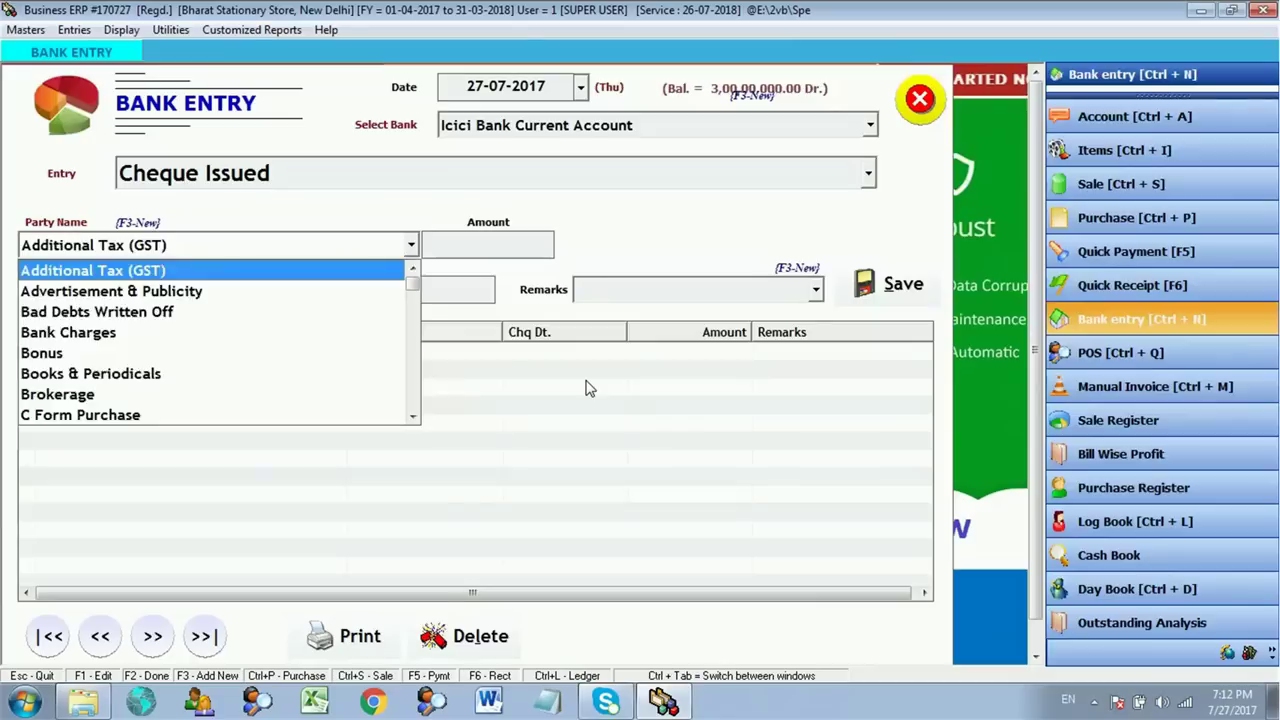
{"action": "type", "text": "rma"}
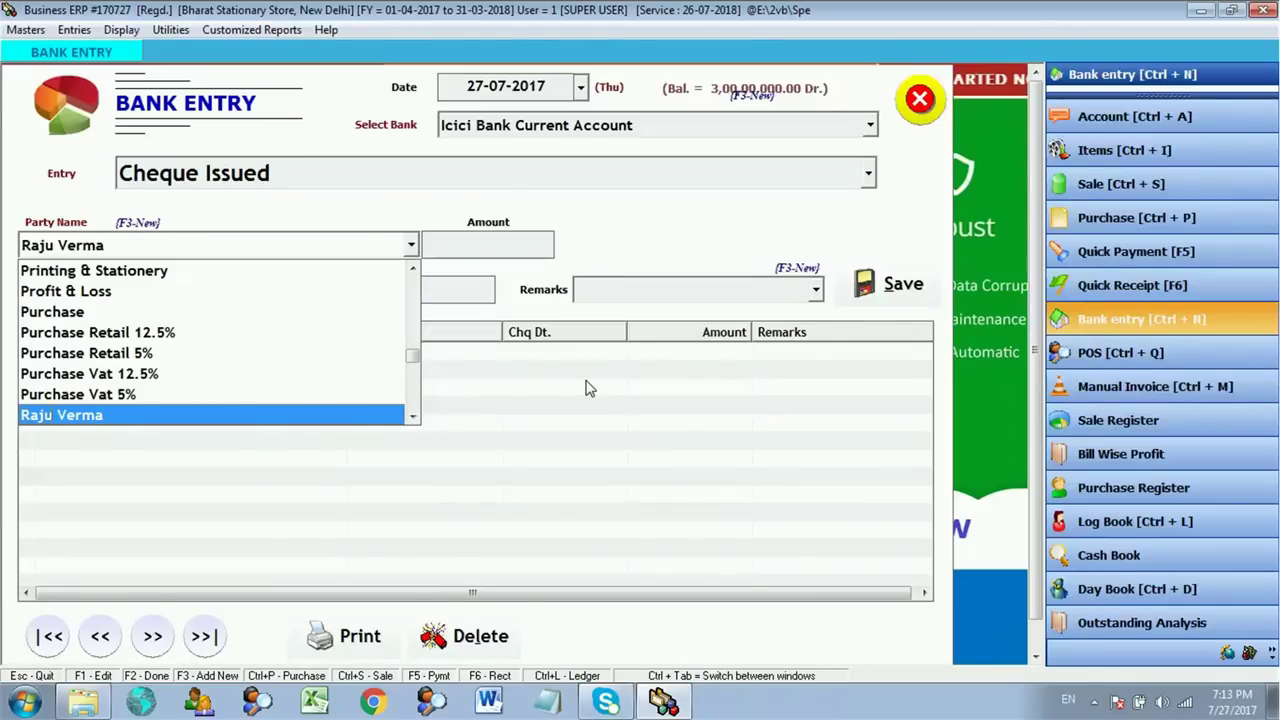
{"action": "key", "text": "Down"}
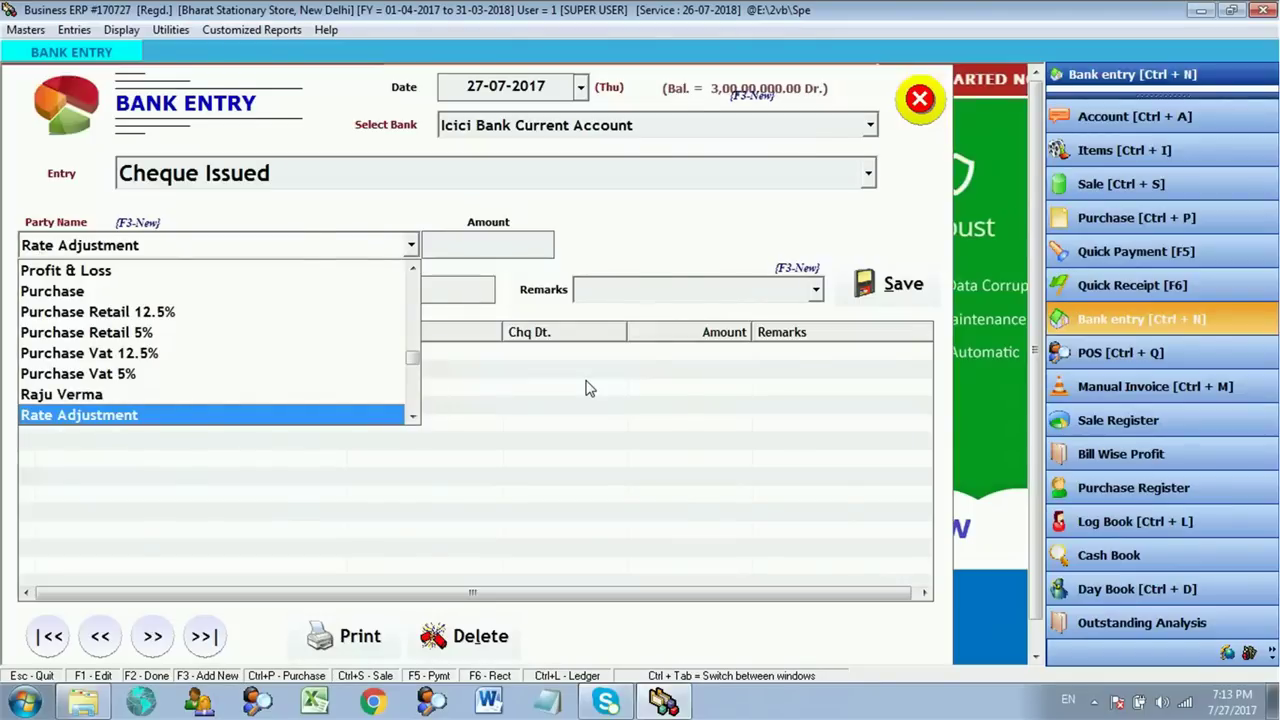
{"action": "key", "text": "F3"}
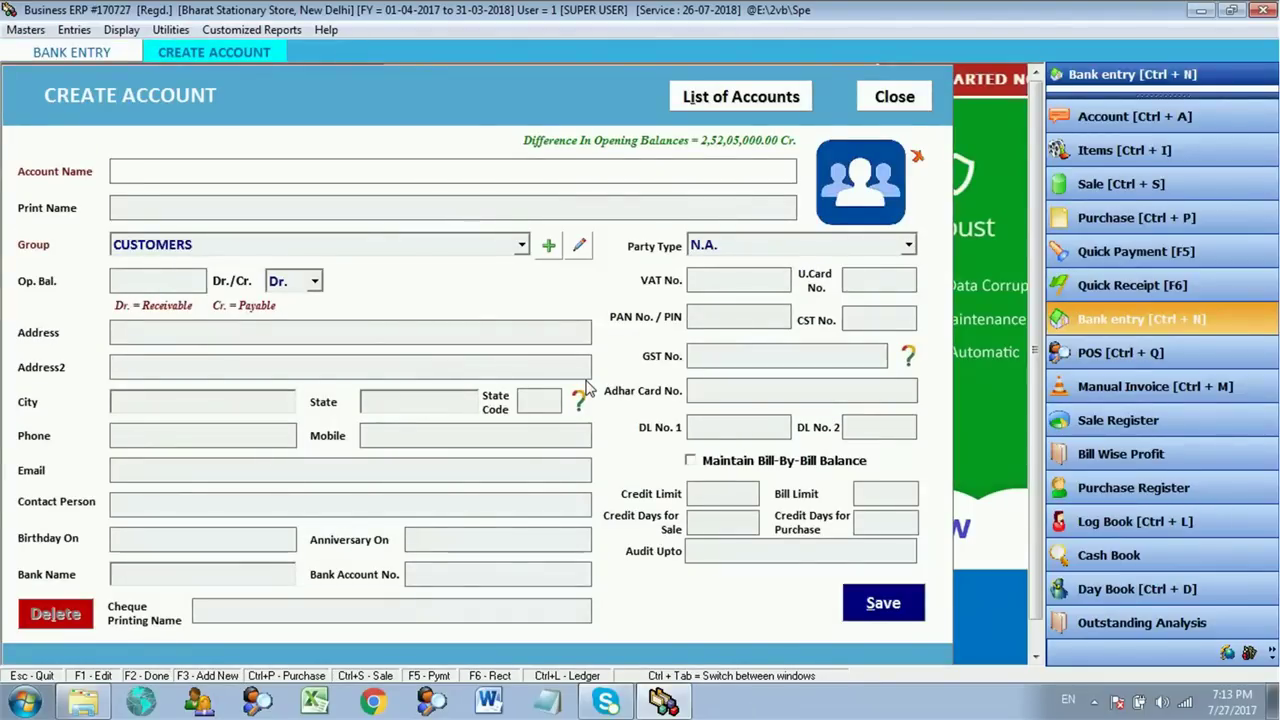
{"action": "type", "text": "Johny Enterprises"}
{"action": "key", "text": "Return"}
{"action": "key", "text": "Return"}
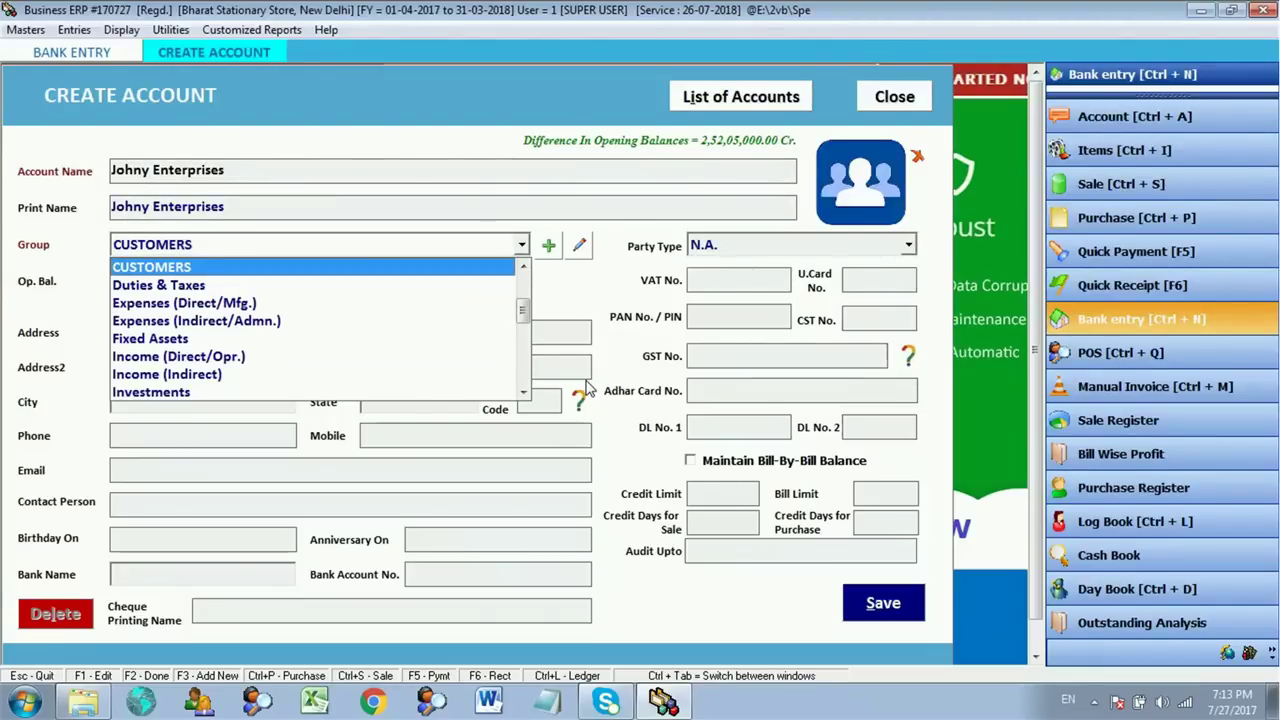
{"action": "type", "text": "sup"}
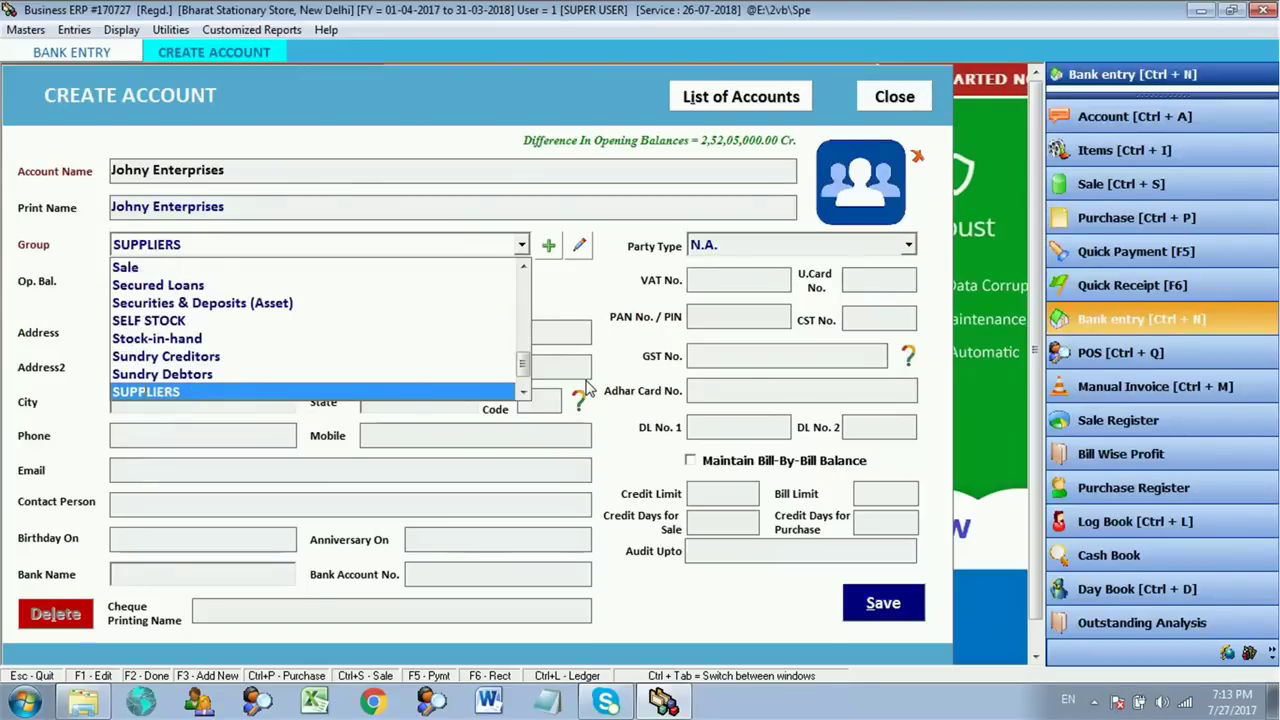
{"action": "key", "text": "Return"}
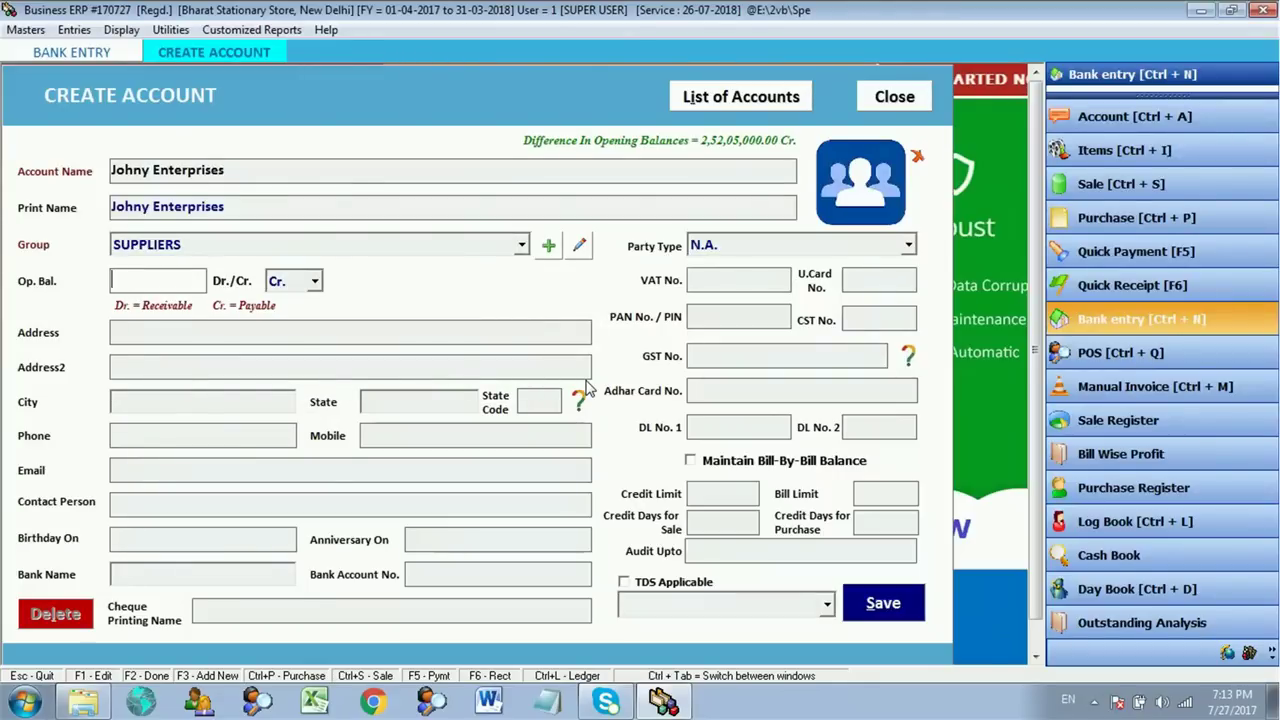
{"action": "type", "text": "150000"}
{"action": "key", "text": "Return"}
{"action": "key", "text": "Return"}
{"action": "key", "text": "Return"}
{"action": "key", "text": "Return"}
{"action": "key", "text": "Return"}
{"action": "key", "text": "Return"}
{"action": "key", "text": "Return"}
{"action": "key", "text": "Return"}
{"action": "key", "text": "Return"}
{"action": "key", "text": "Return"}
{"action": "key", "text": "Return"}
{"action": "key", "text": "Return"}
{"action": "key", "text": "Return"}
{"action": "key", "text": "Return"}
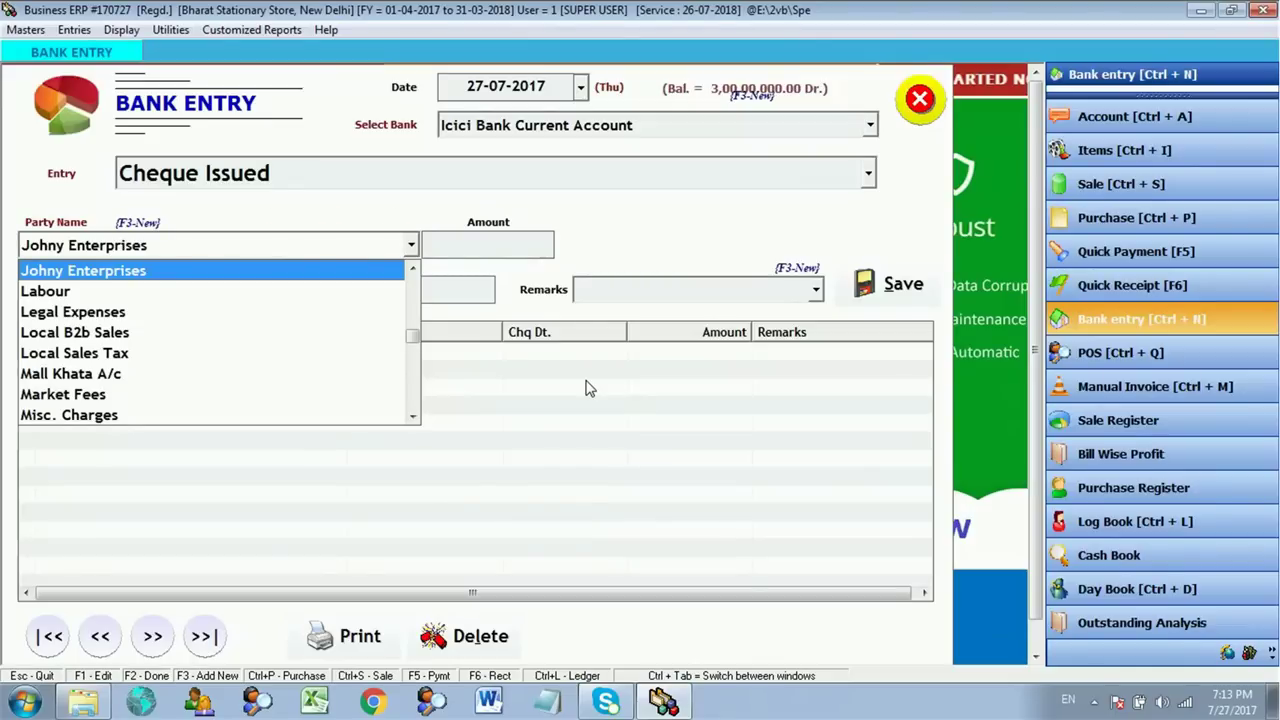
Enter a 50000 cheque to Johny Enterprises, no. 126547, dated 28-07-2017, remark 'Towards Payment Adjustment'.
{"action": "key", "text": "Return"}
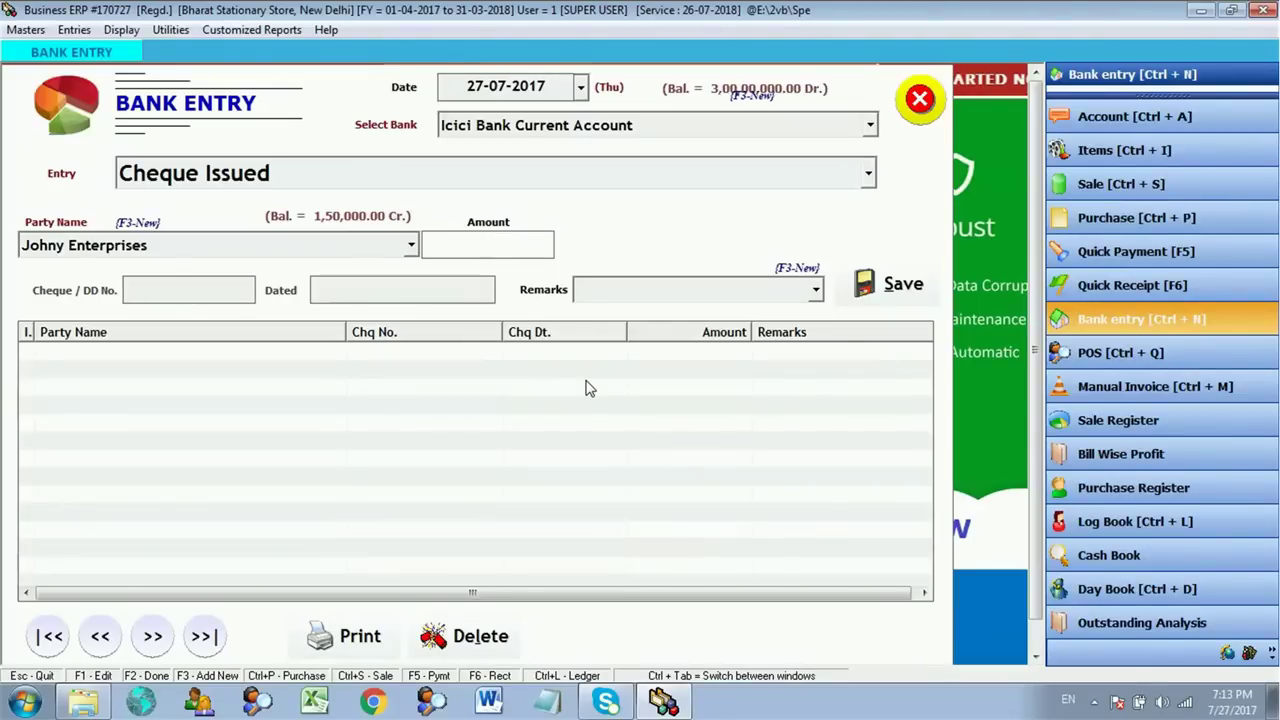
{"action": "type", "text": "50000"}
{"action": "key", "text": "Return"}
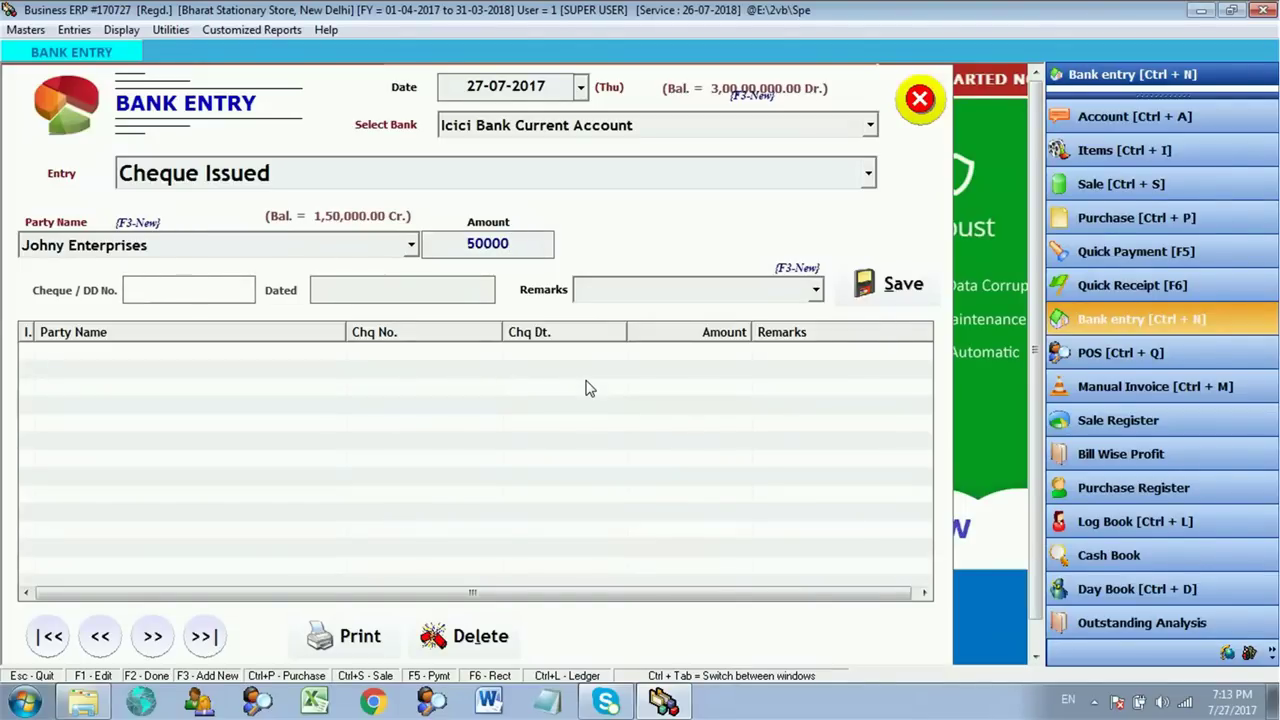
{"action": "type", "text": "126547"}
{"action": "key", "text": "Return"}
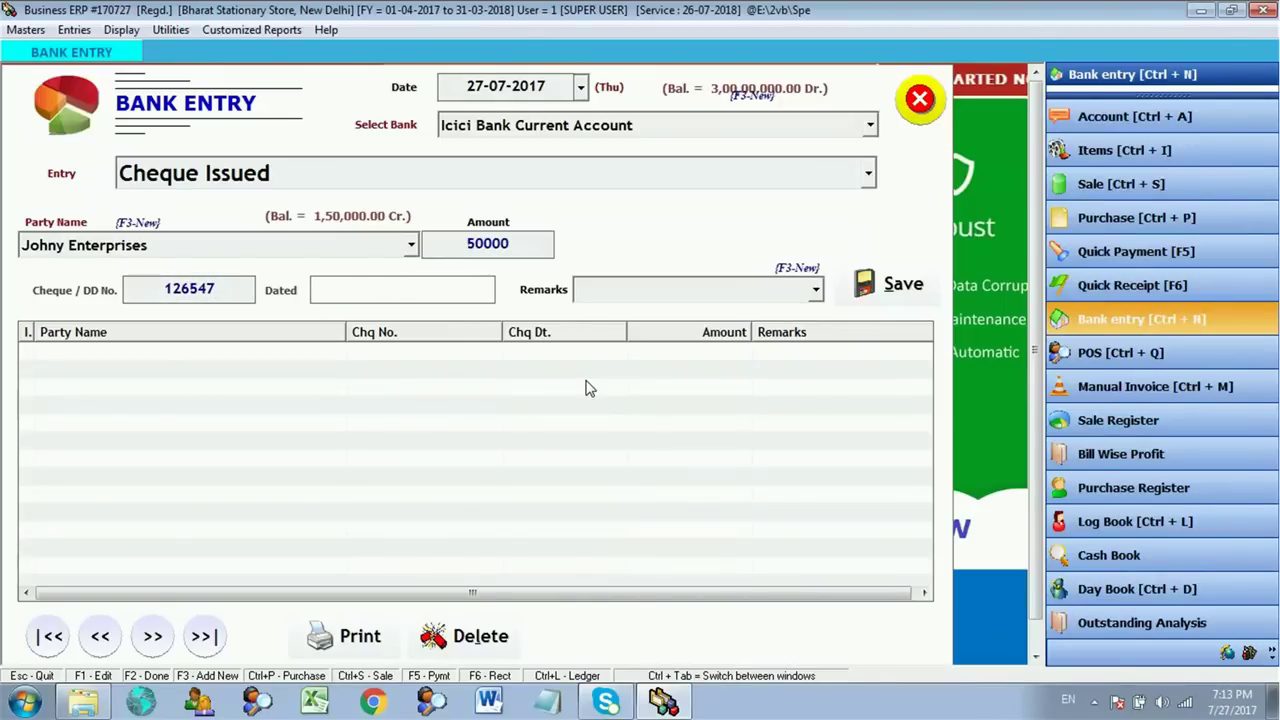
{"action": "type", "text": "28-07-2017"}
{"action": "key", "text": "Return"}
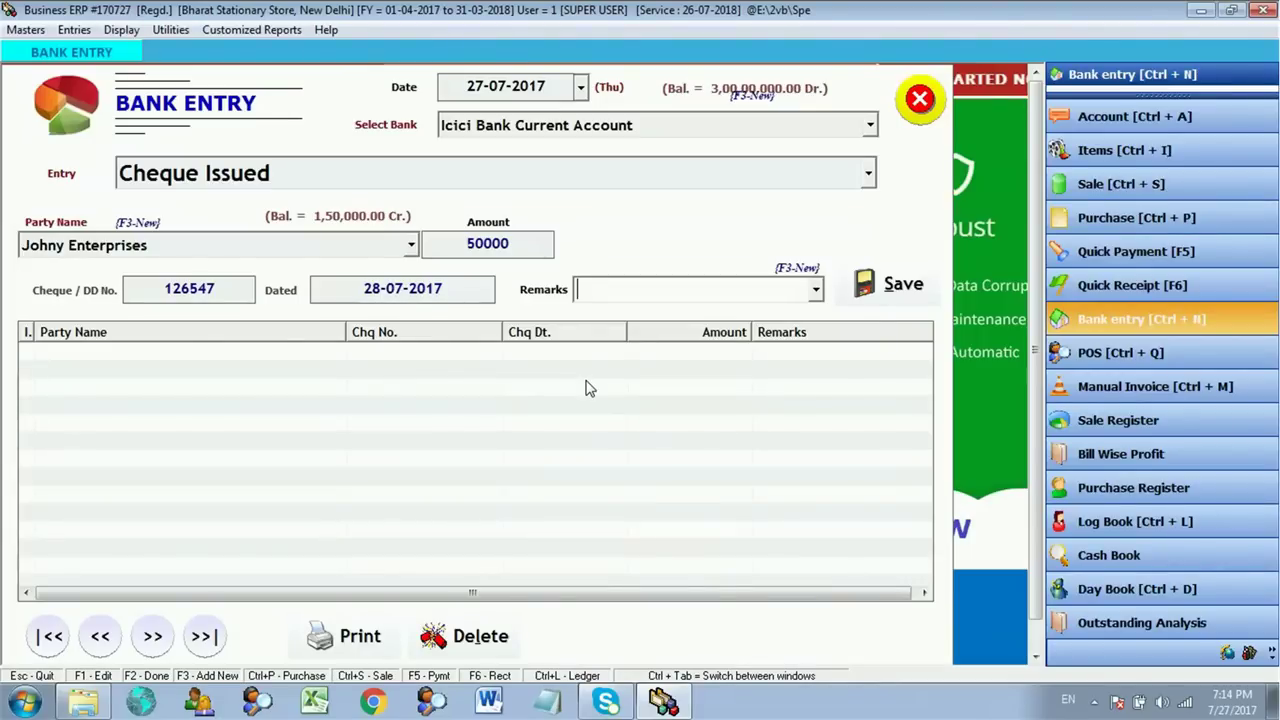
{"action": "type", "text": "Towards Payment Ad"}
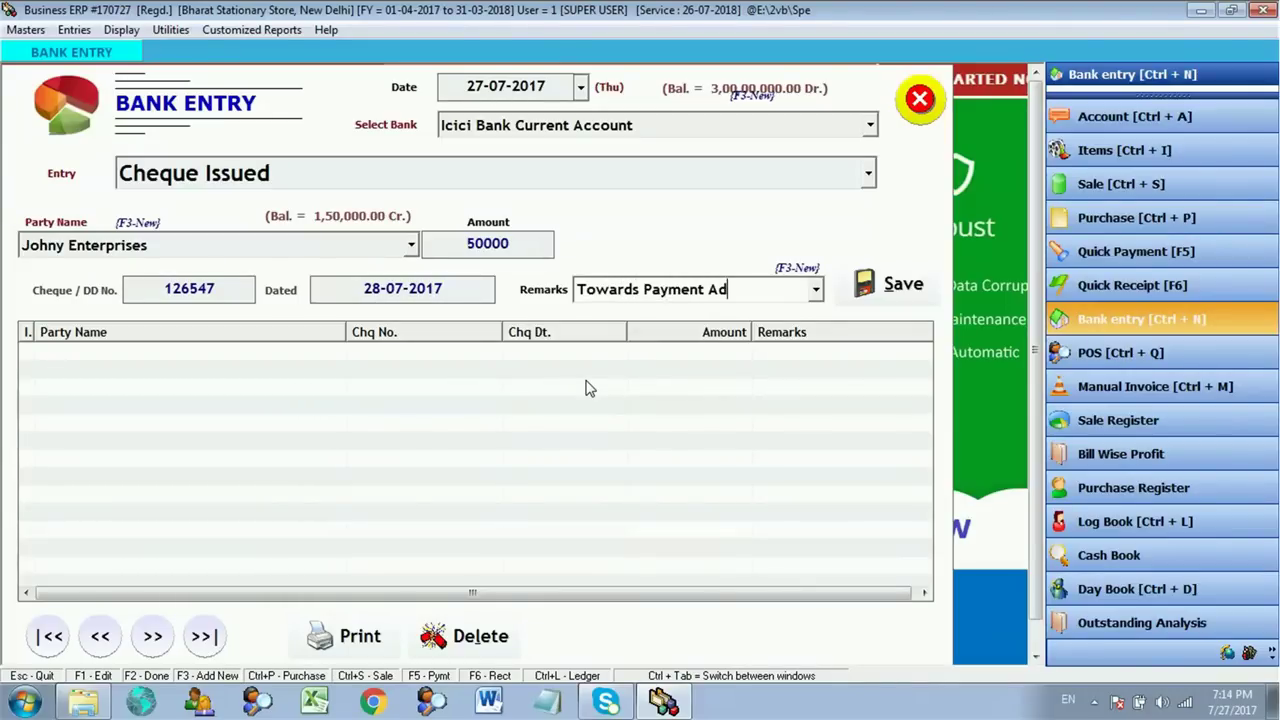
{"action": "type", "text": "justment"}
Save the cheque entry, confirm it, and close the Bank Entry form.
{"action": "key", "text": "Tab"}
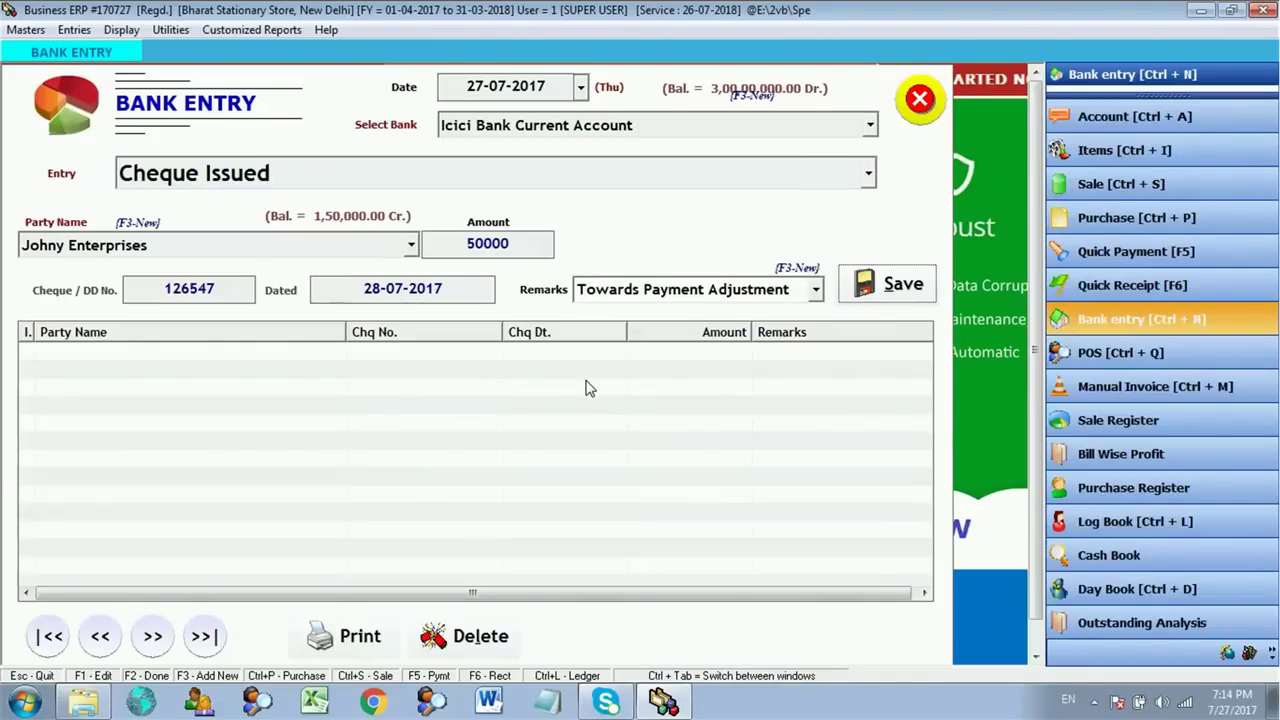
{"action": "key", "text": "Return"}
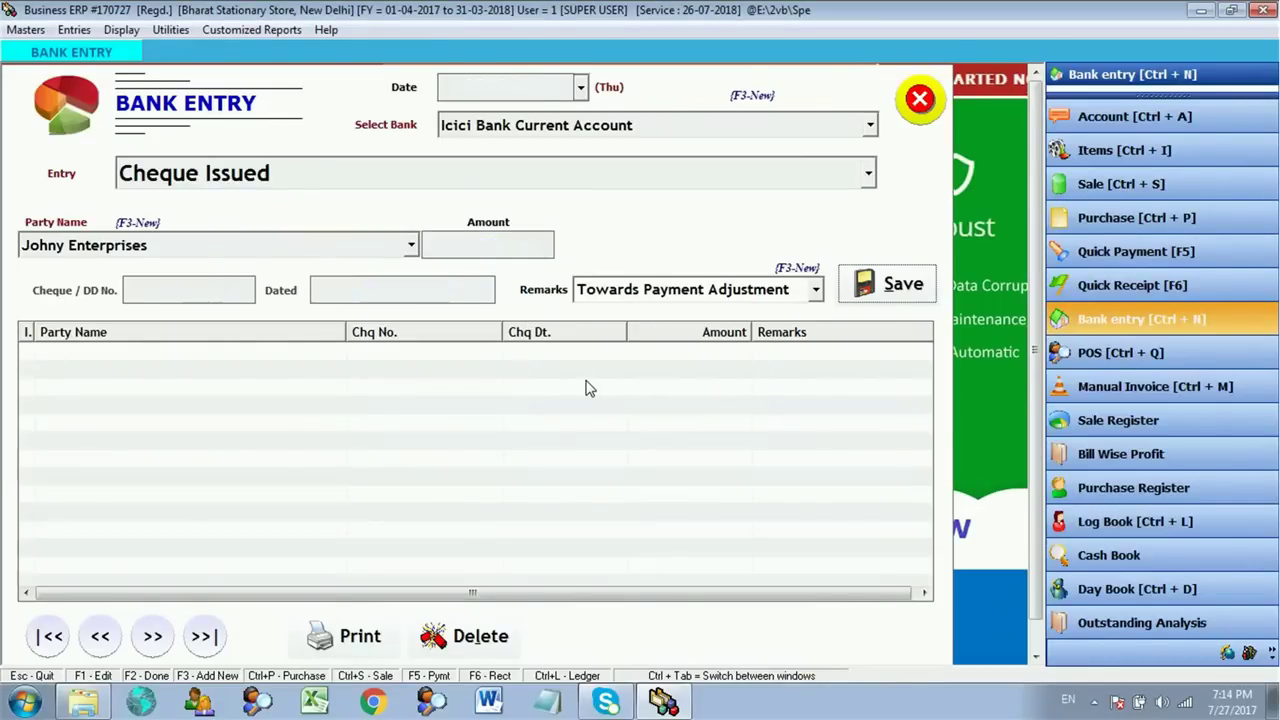
{"action": "key", "text": "Return"}
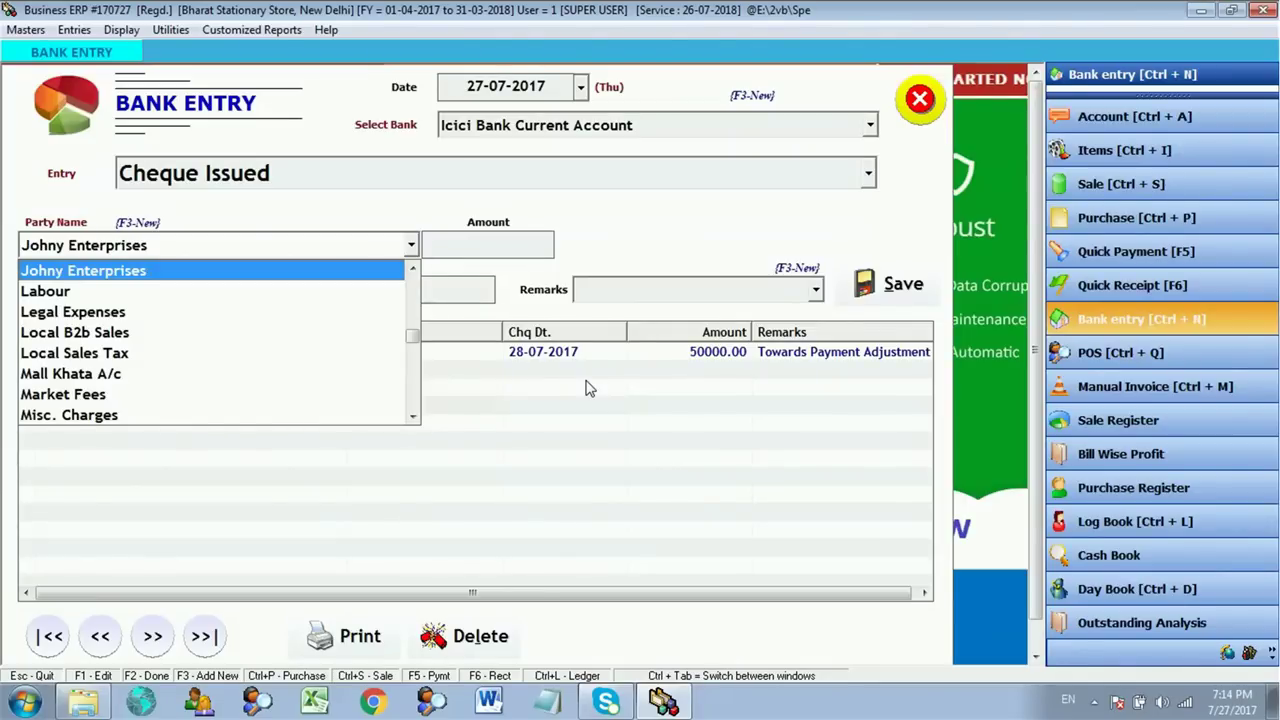
{"action": "key", "text": "Escape"}
{"action": "key", "text": "Escape"}
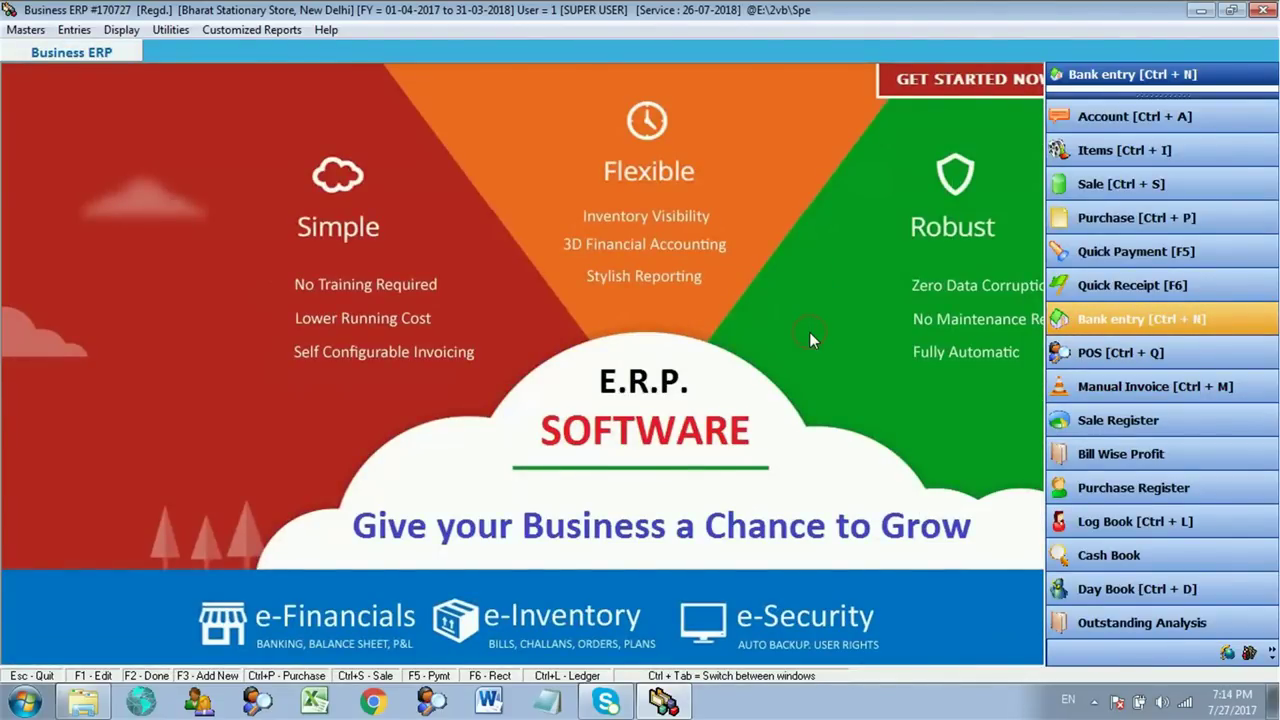
Show Johny Enterprises' Log Book for 25-07-2017 to 27-07-2017 and open its print options.
{"action": "key", "text": "ctrl+l"}
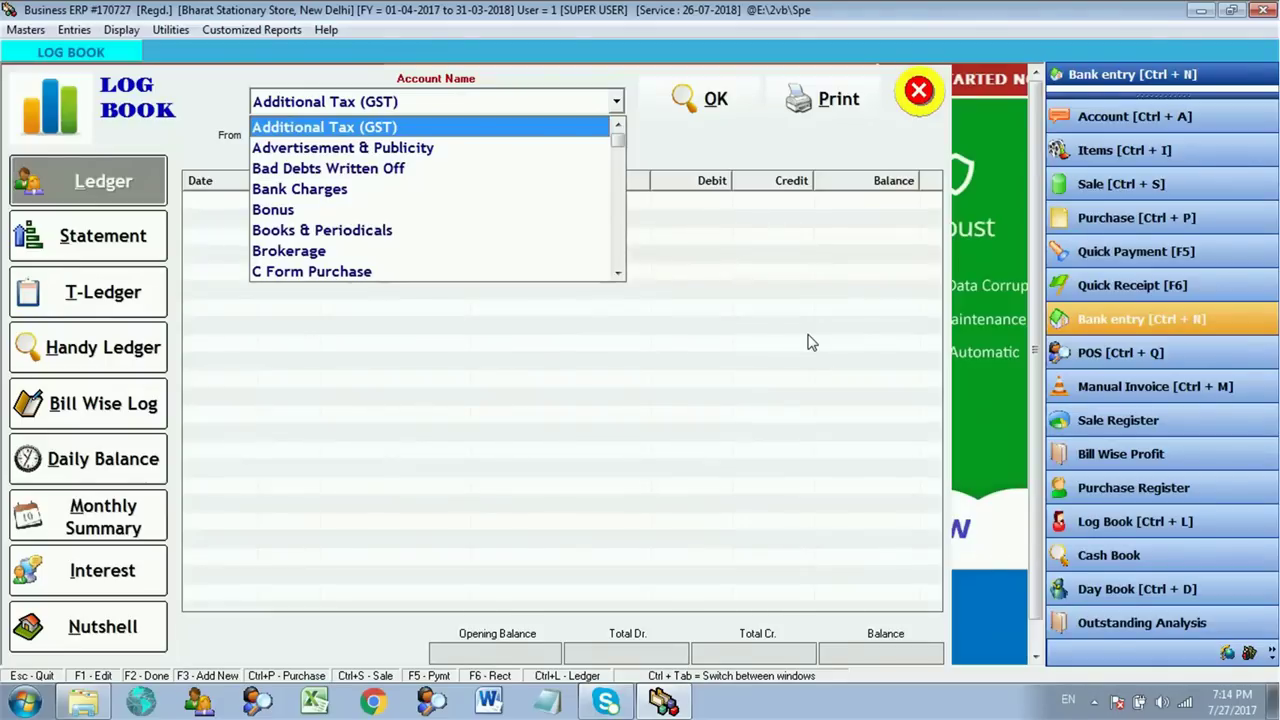
{"action": "key", "text": "j"}
{"action": "key", "text": "Down"}
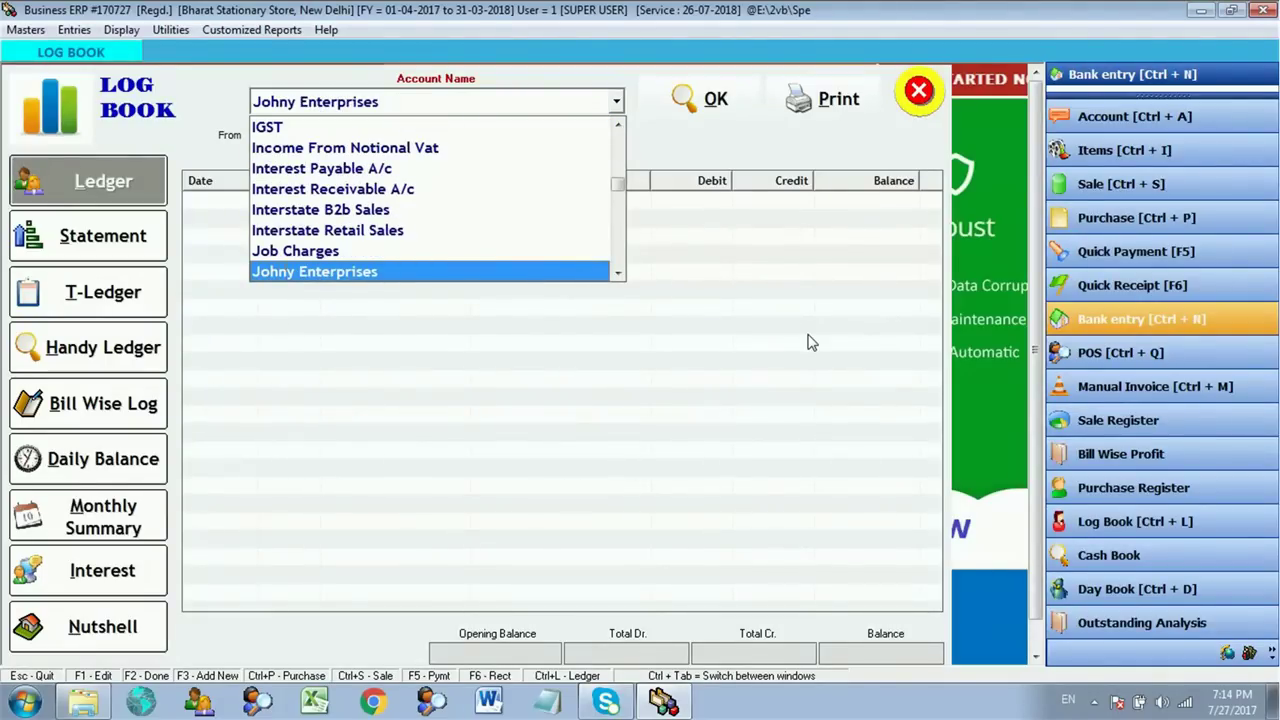
{"action": "key", "text": "Return"}
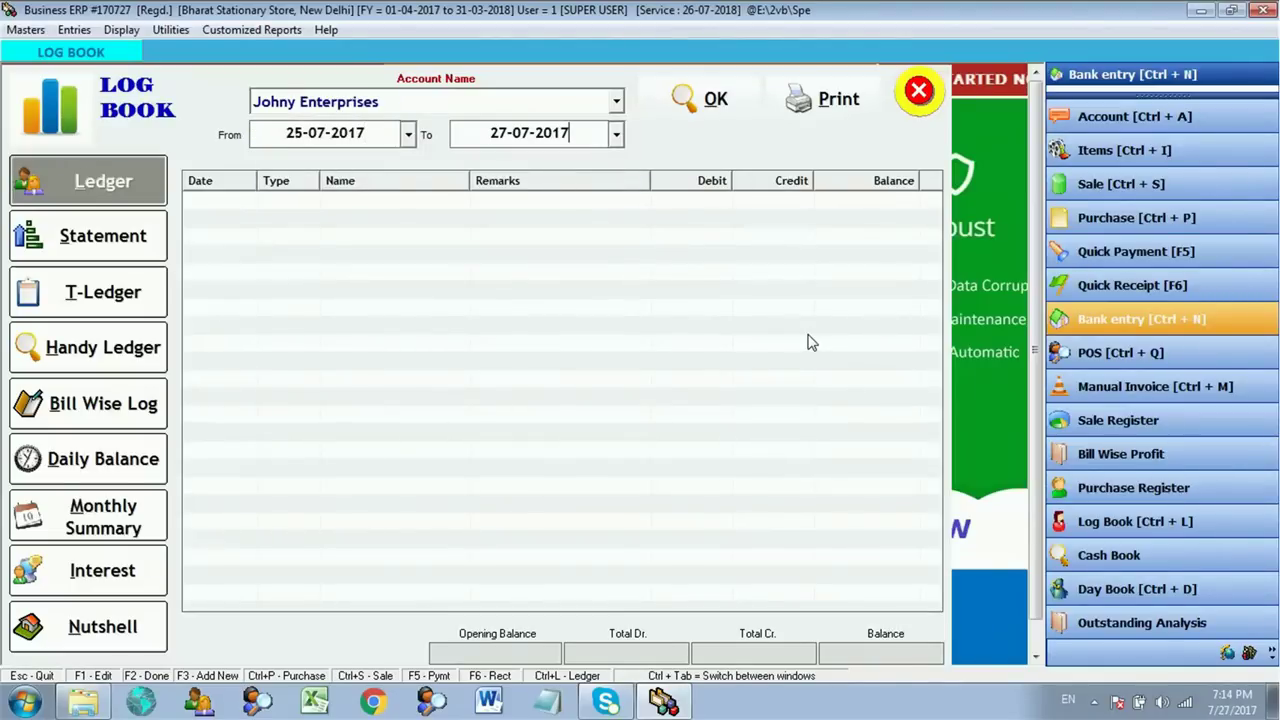
{"action": "key", "text": "Return"}
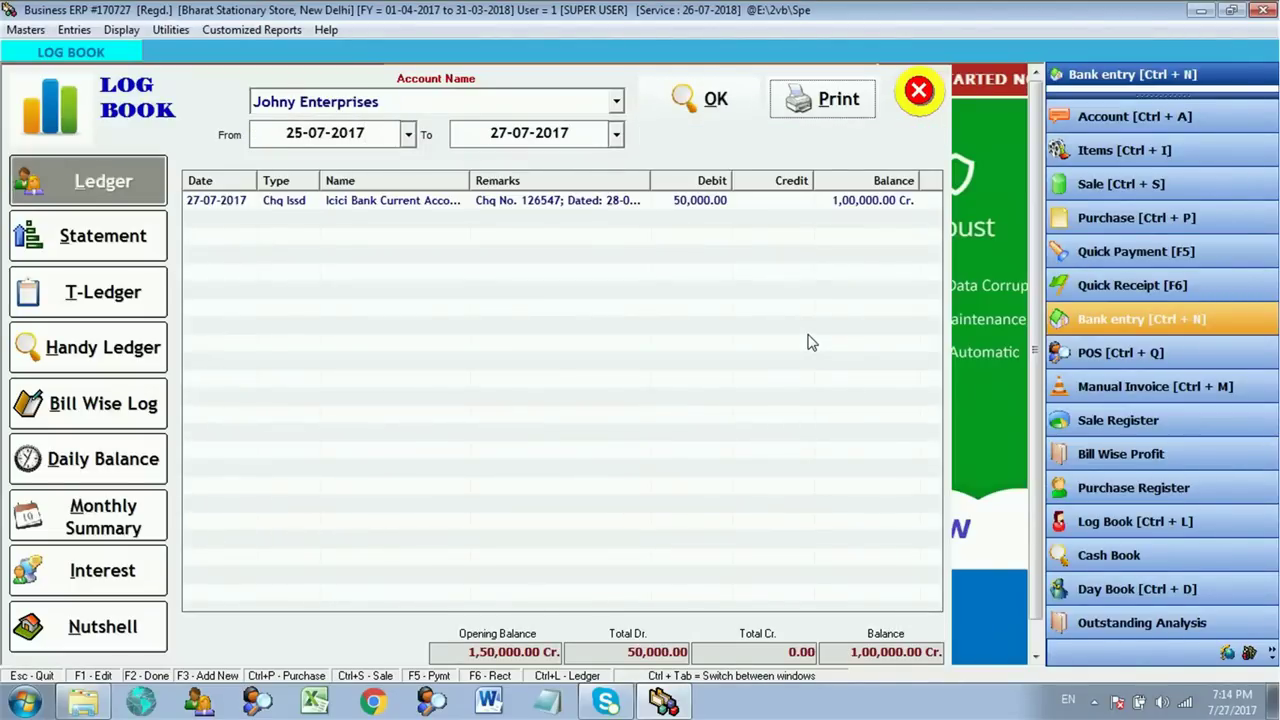
{"action": "left_click", "coordinate": [660, 349]}
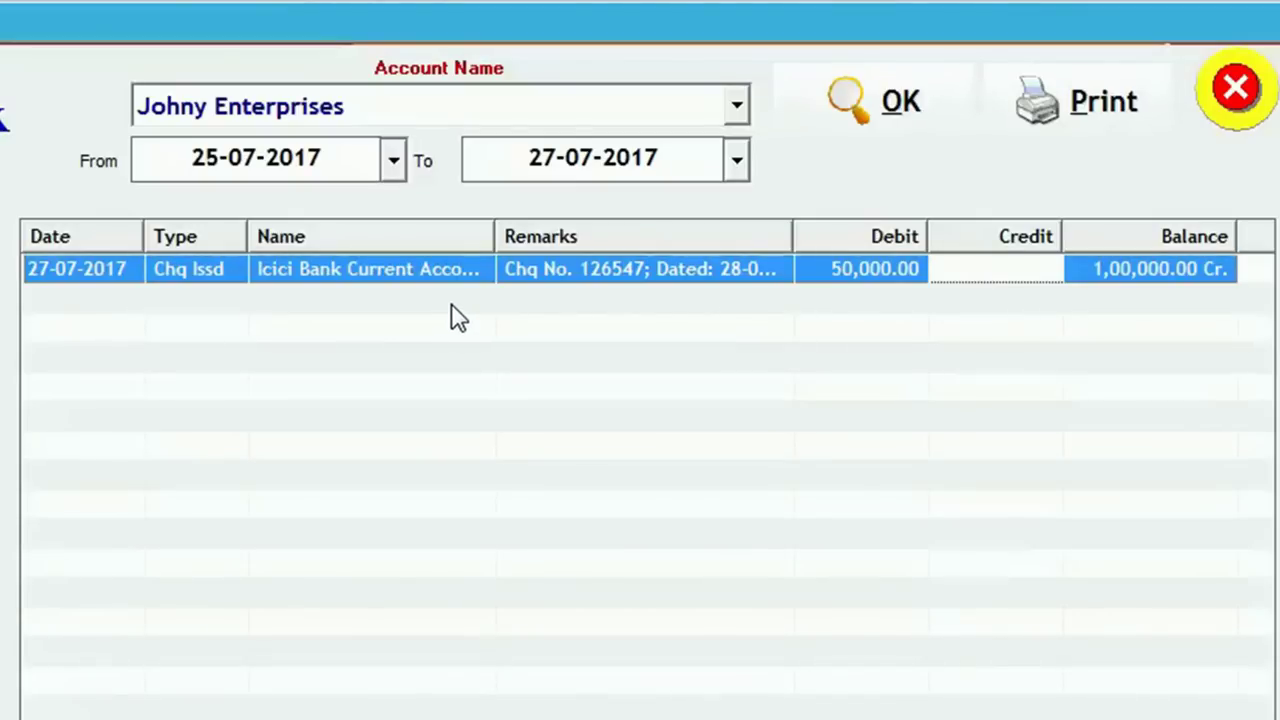
{"action": "left_click", "coordinate": [571, 277]}
{"action": "left_click", "coordinate": [1066, 120]}
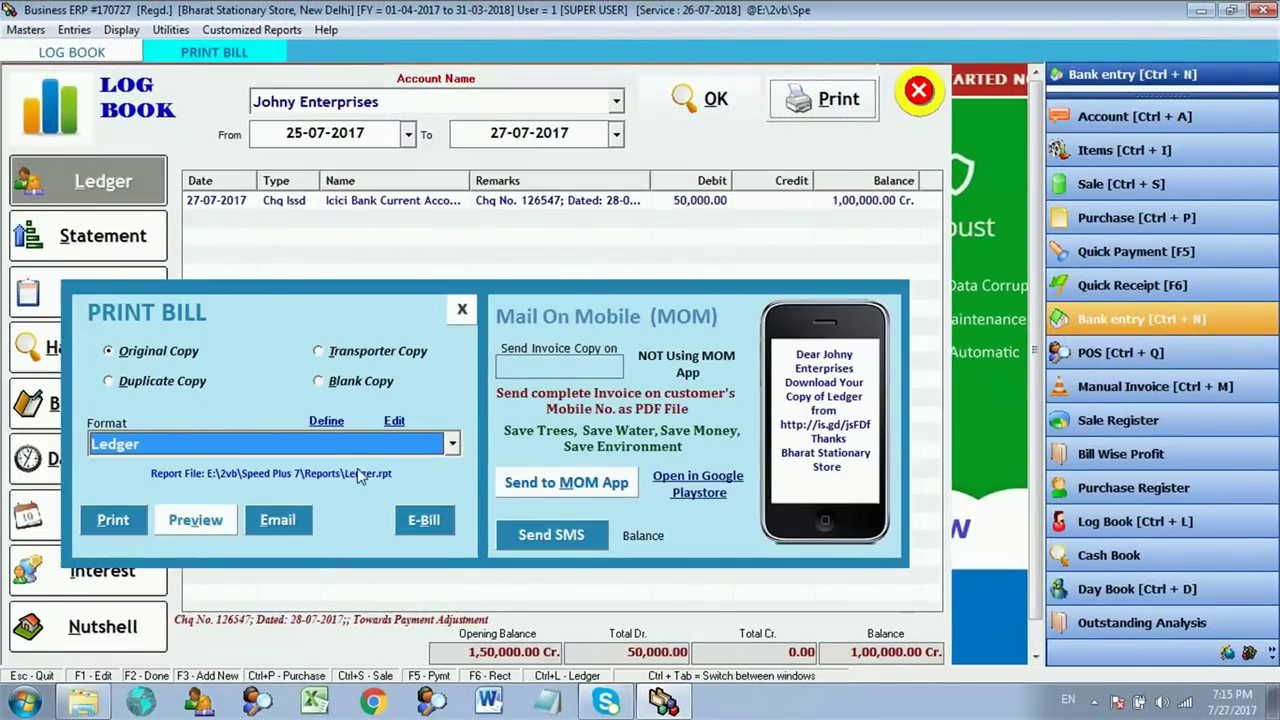
Preview Johny Enterprises' ledger at 150% zoom, then close the preview and Print Bill dialog.
{"action": "left_click", "coordinate": [226, 510]}
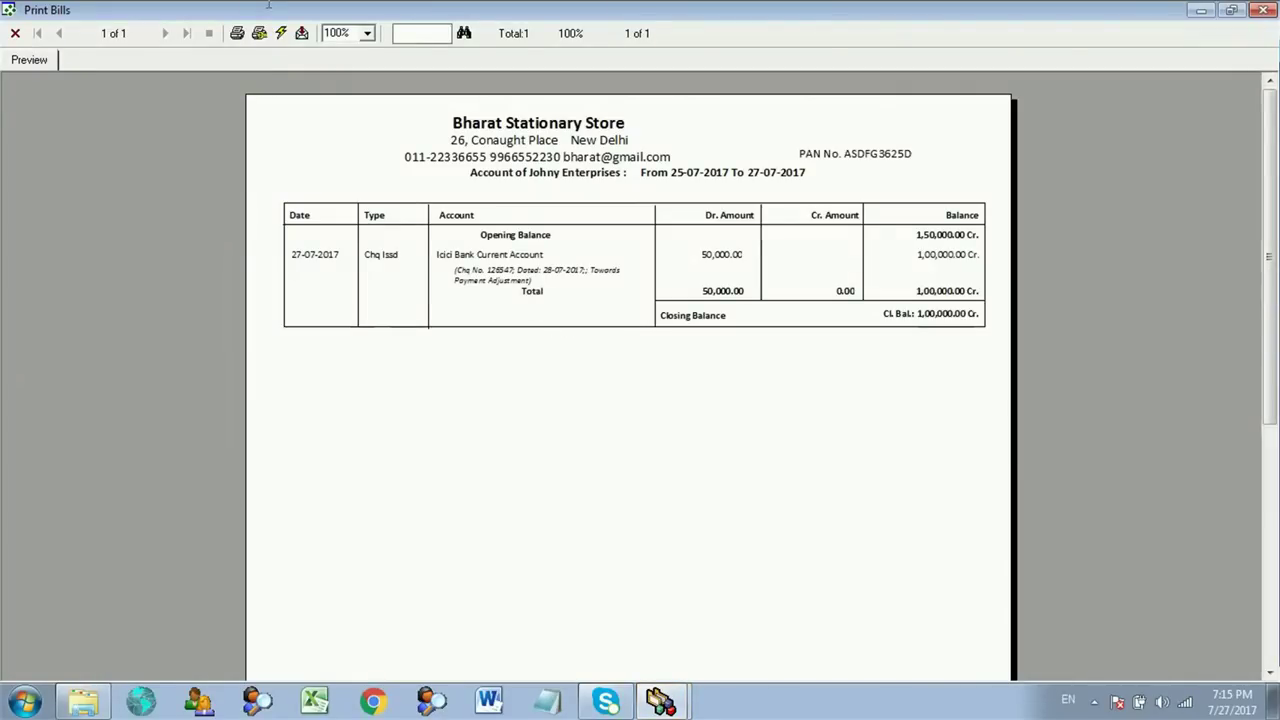
{"action": "left_click", "coordinate": [367, 33]}
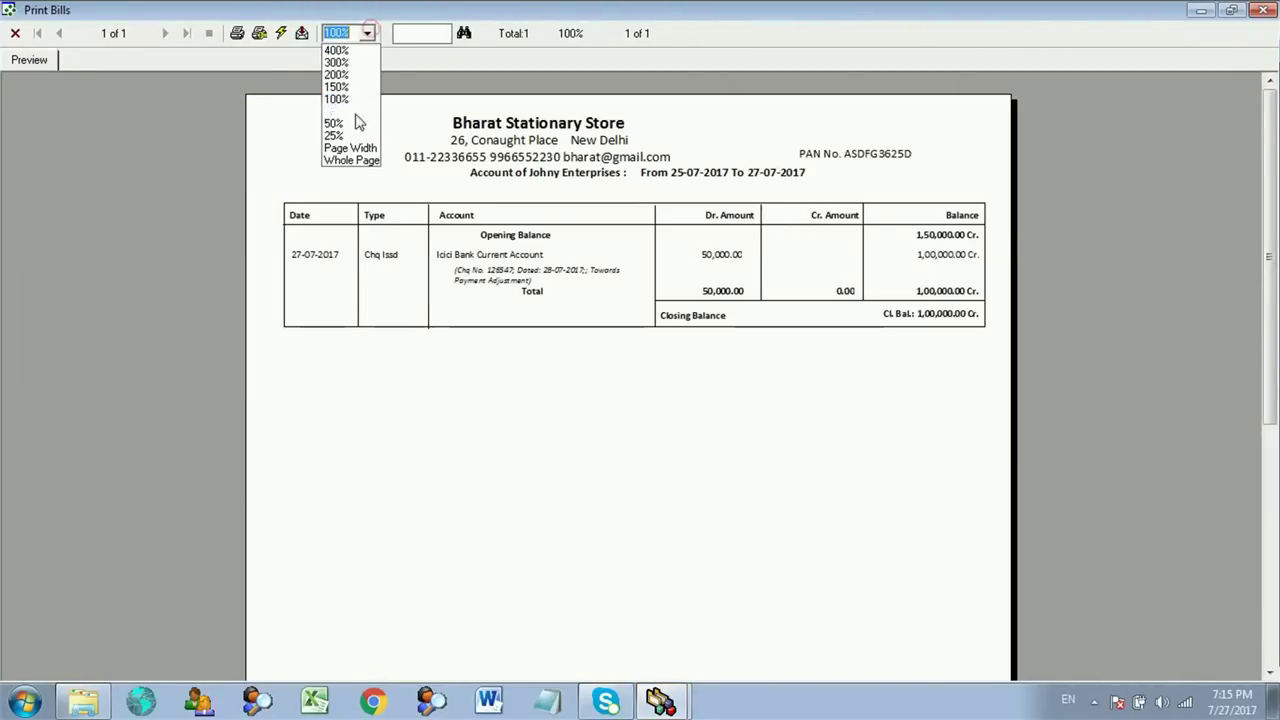
{"action": "left_click", "coordinate": [366, 88]}
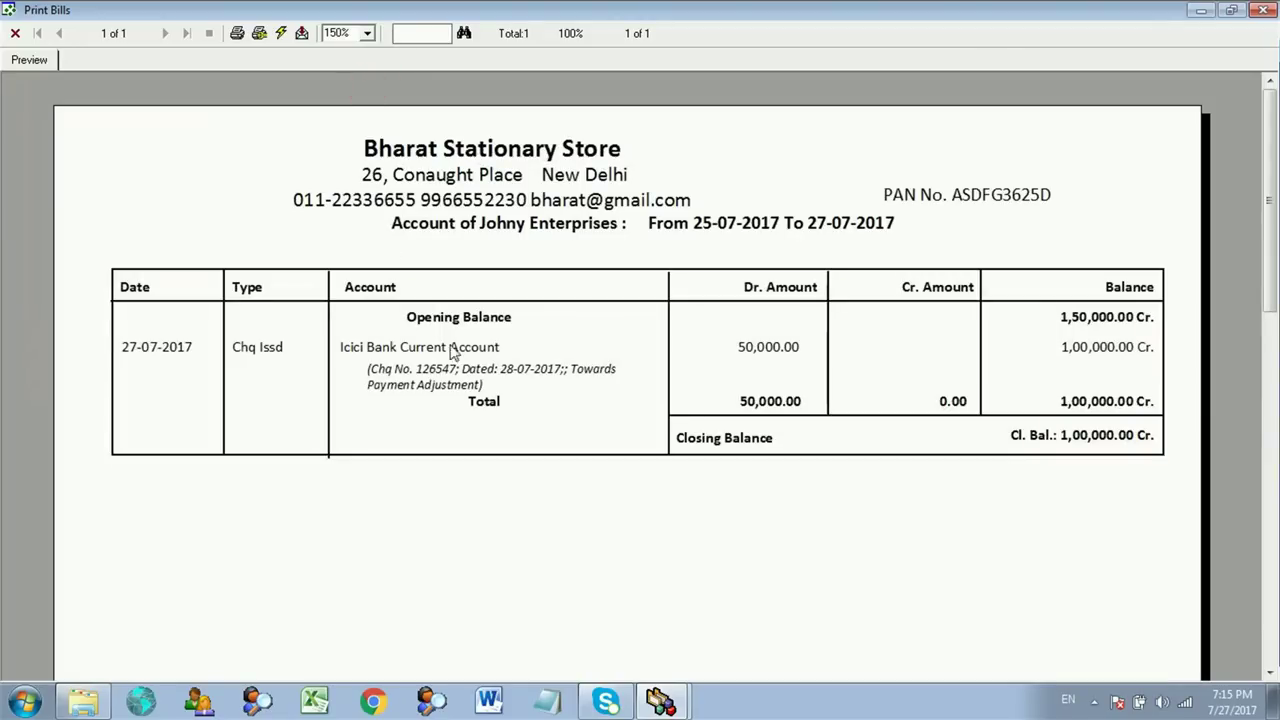
{"action": "left_click", "coordinate": [529, 381]}
{"action": "left_click", "coordinate": [15, 33]}
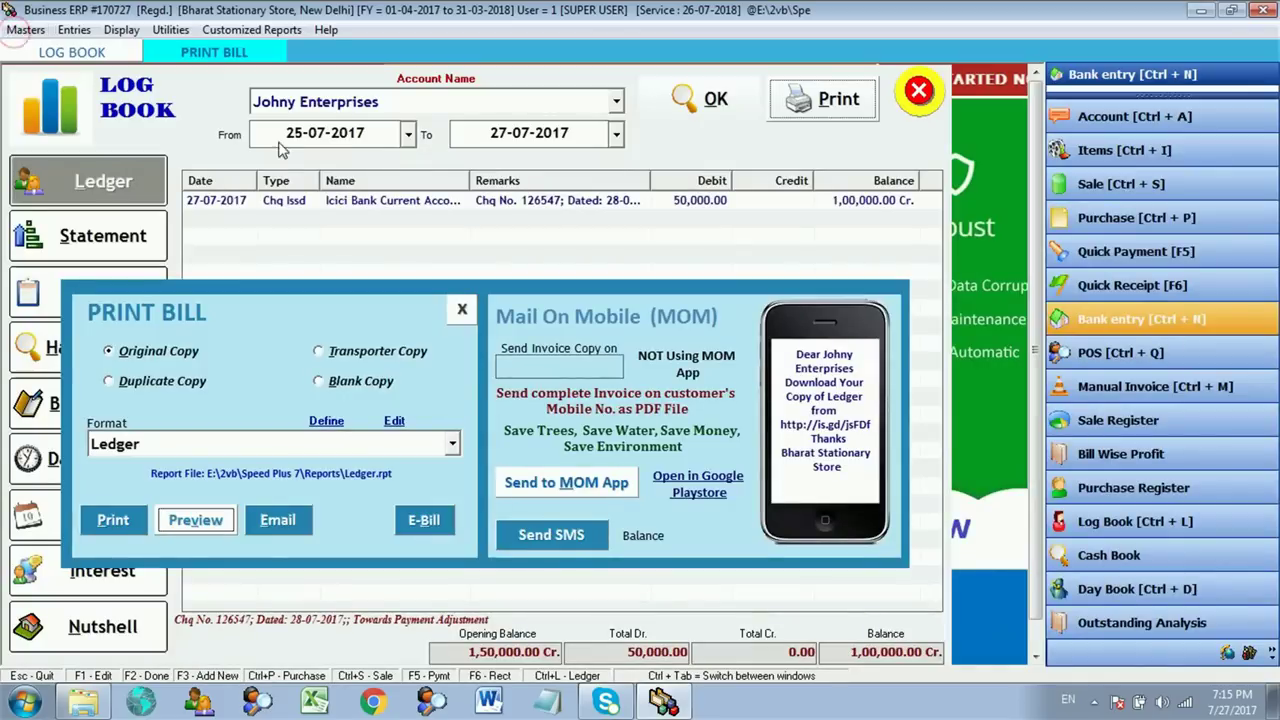
{"action": "left_click", "coordinate": [462, 309]}
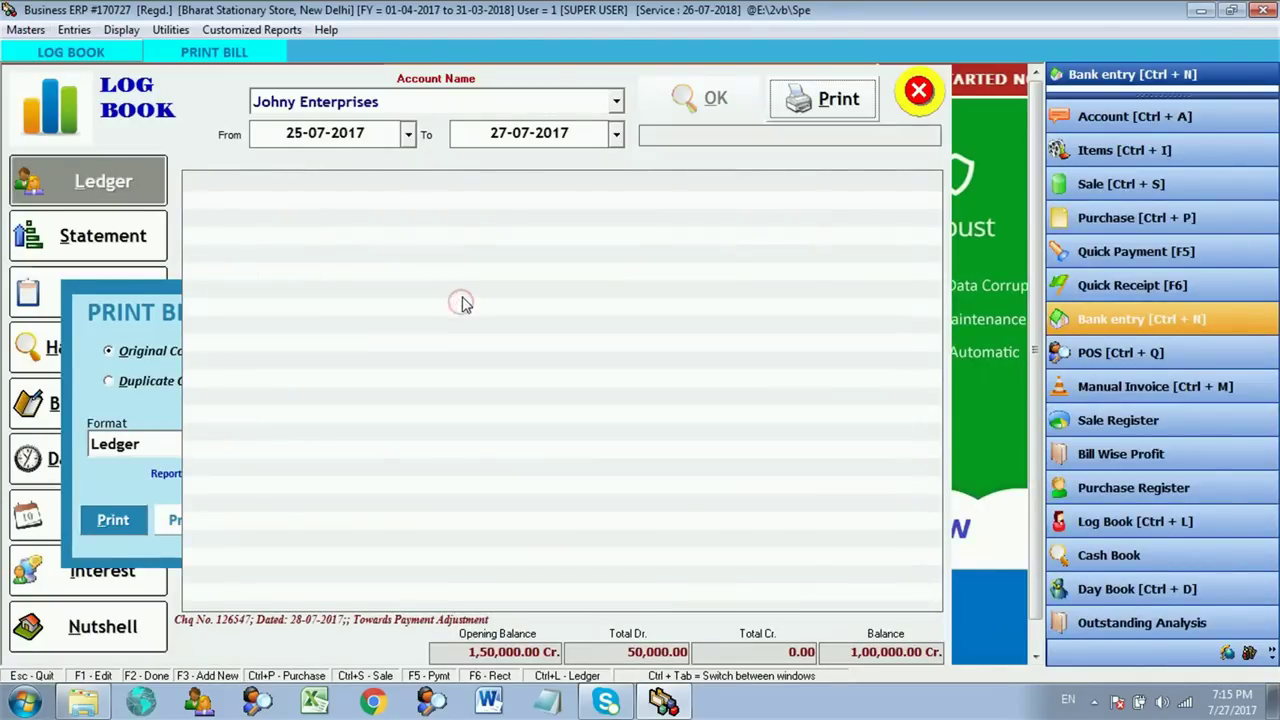
Load Icici Bank Current Account's Log Book for 25–27 July 2017, then close it.
{"action": "left_click", "coordinate": [467, 110]}
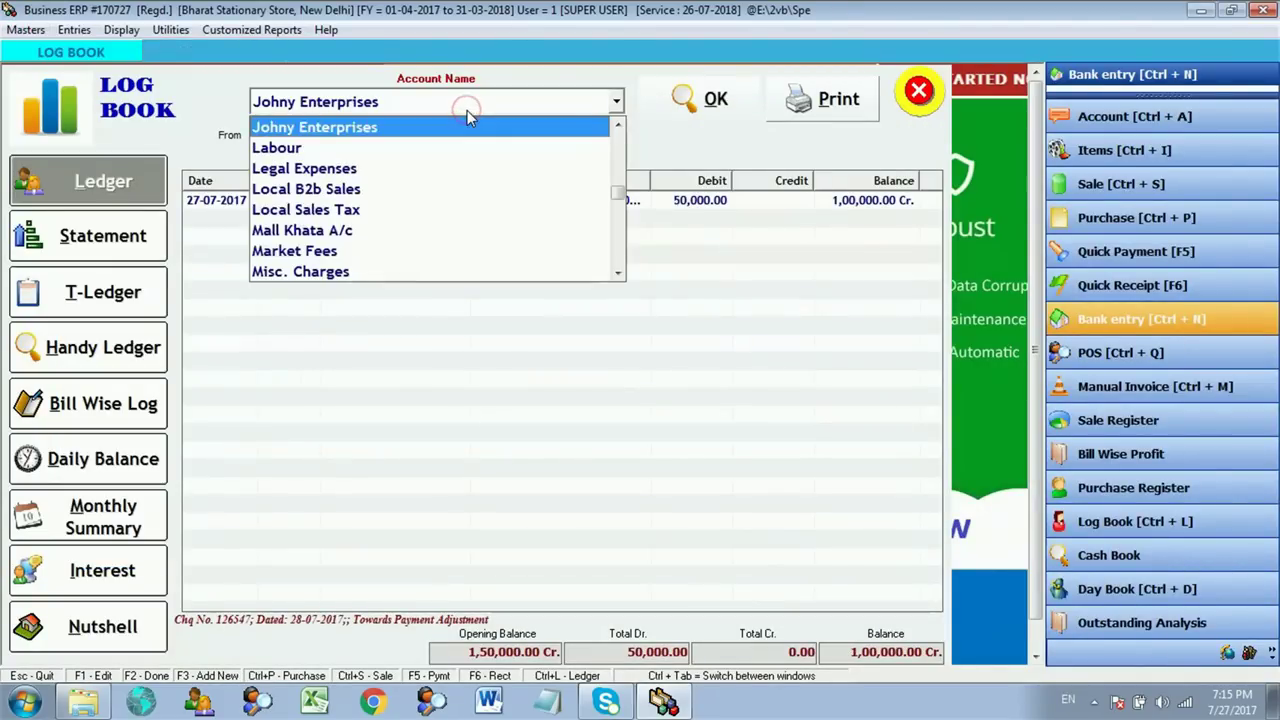
{"action": "type", "text": "ici Bank Current Account"}
{"action": "key", "text": "Return"}
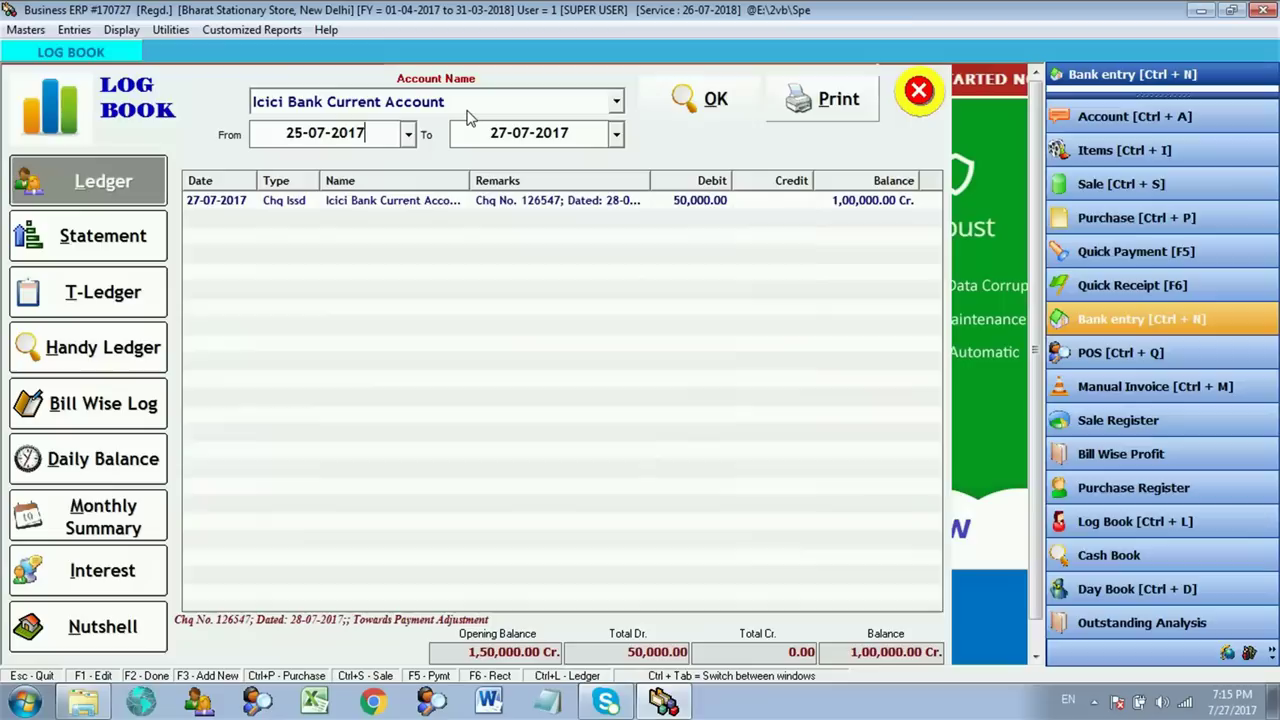
{"action": "left_click", "coordinate": [697, 106]}
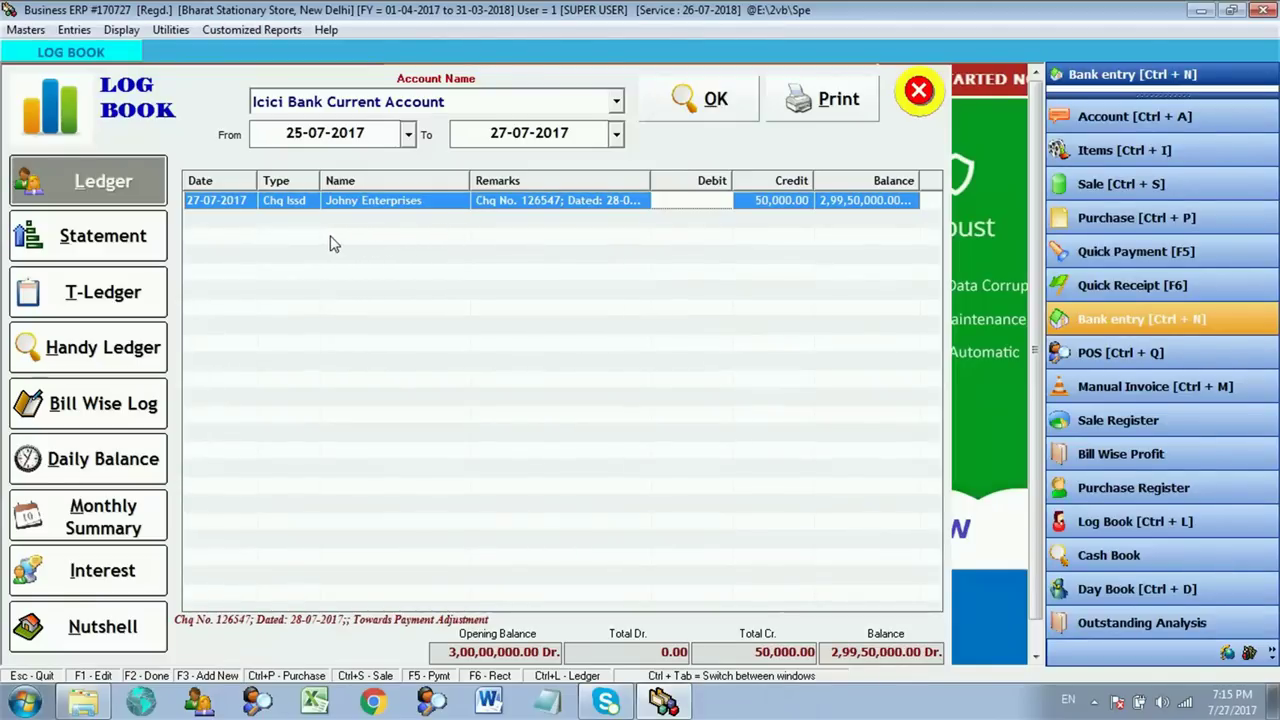
{"action": "key", "text": "Escape"}
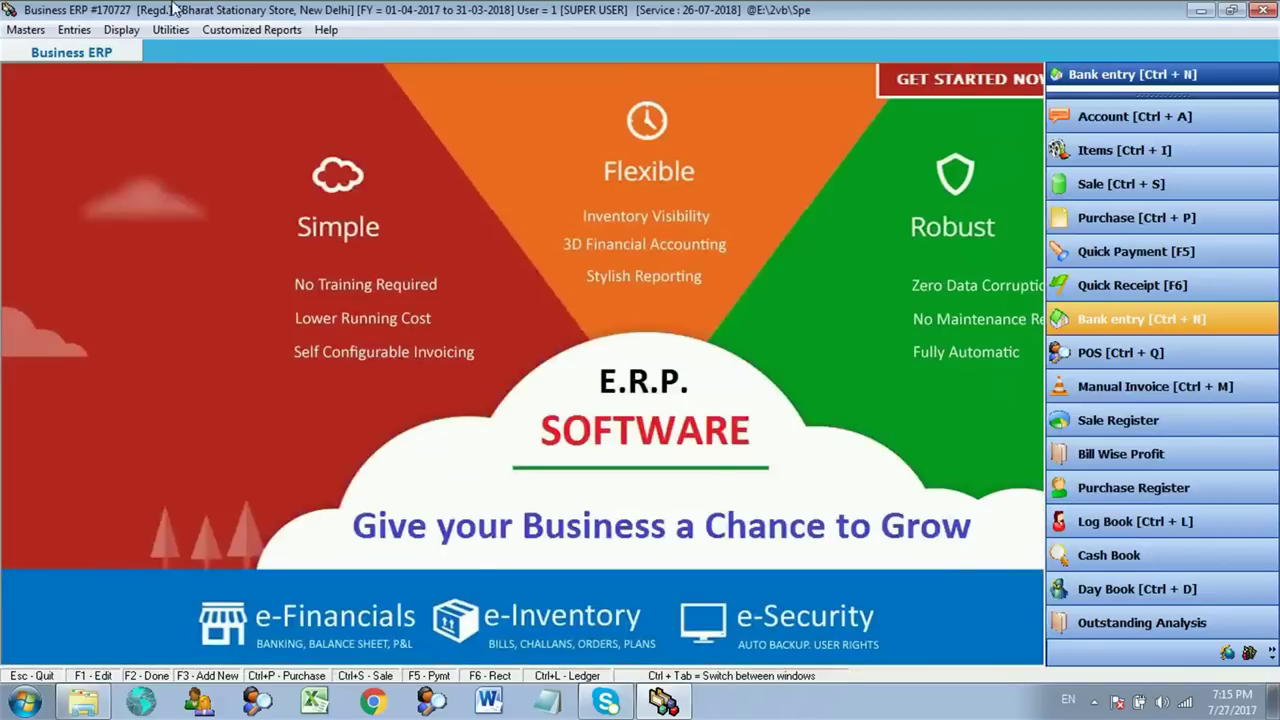
Review Icici Bank Current Account's Cash Book (2,99,50,000.00 Dr.) and its Johny Enterprises cheque, then close it.
{"action": "left_click", "coordinate": [121, 29]}
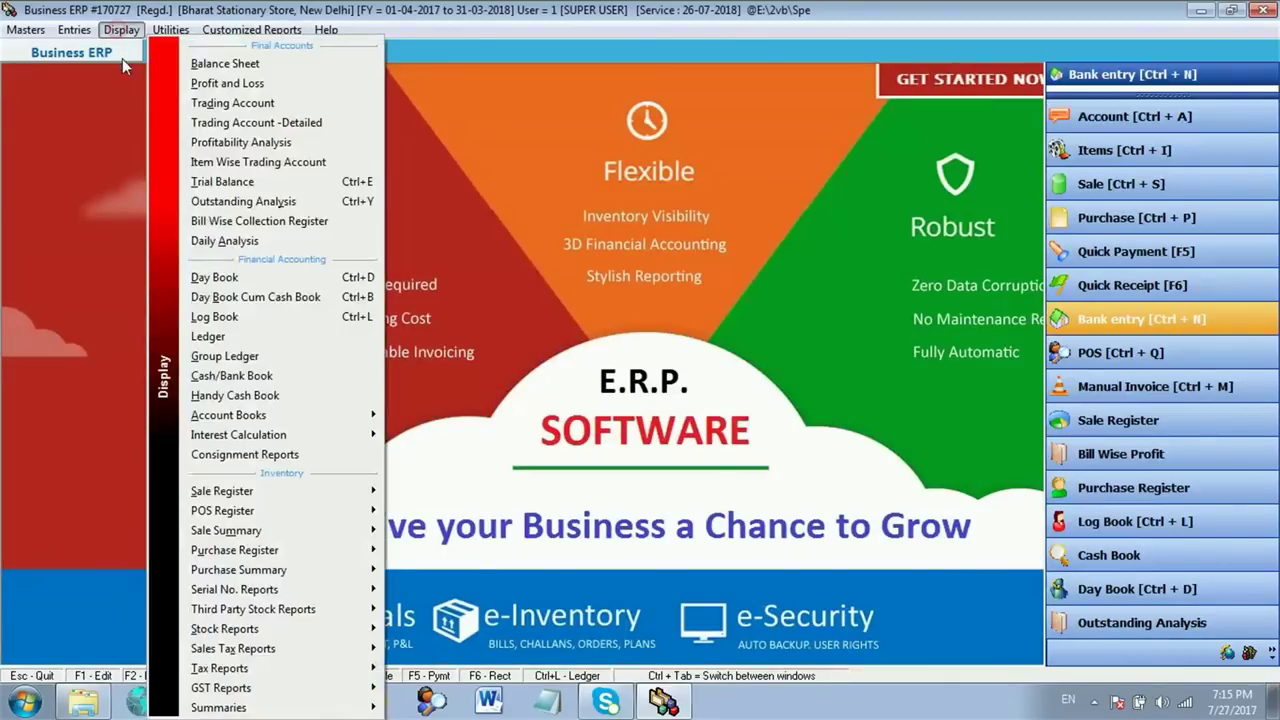
{"action": "left_click", "coordinate": [249, 376]}
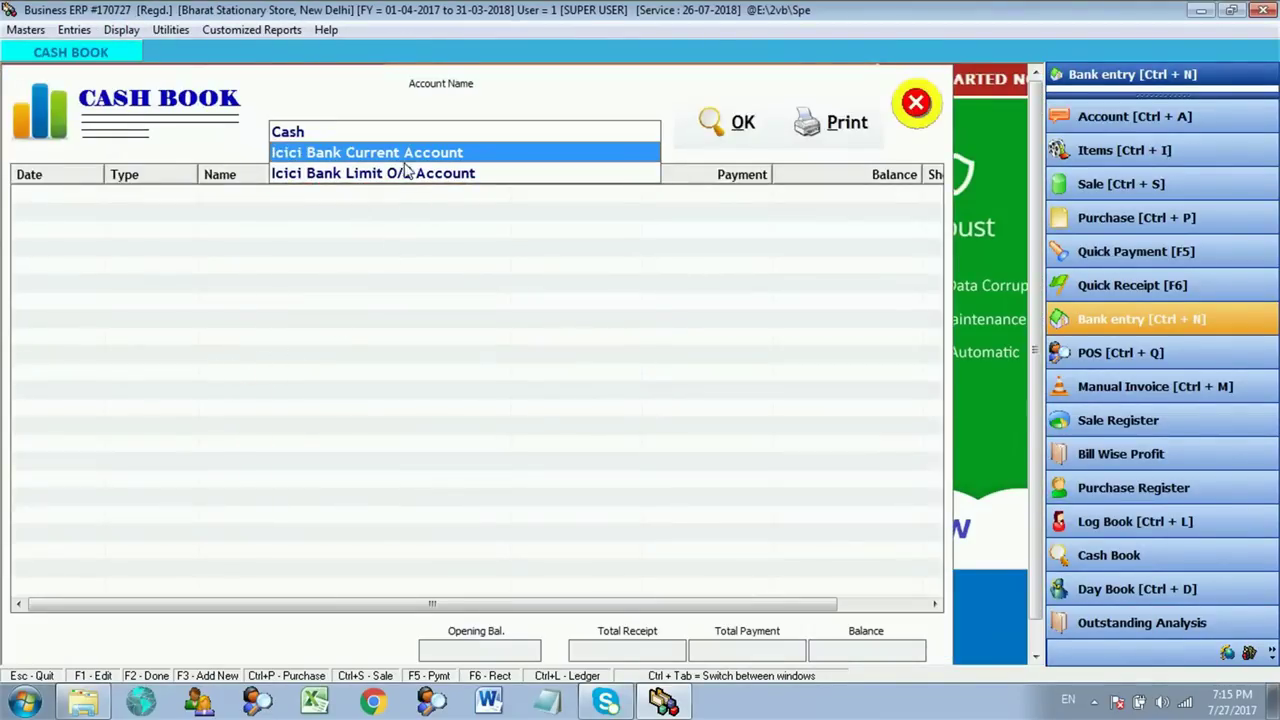
{"action": "left_click", "coordinate": [403, 152]}
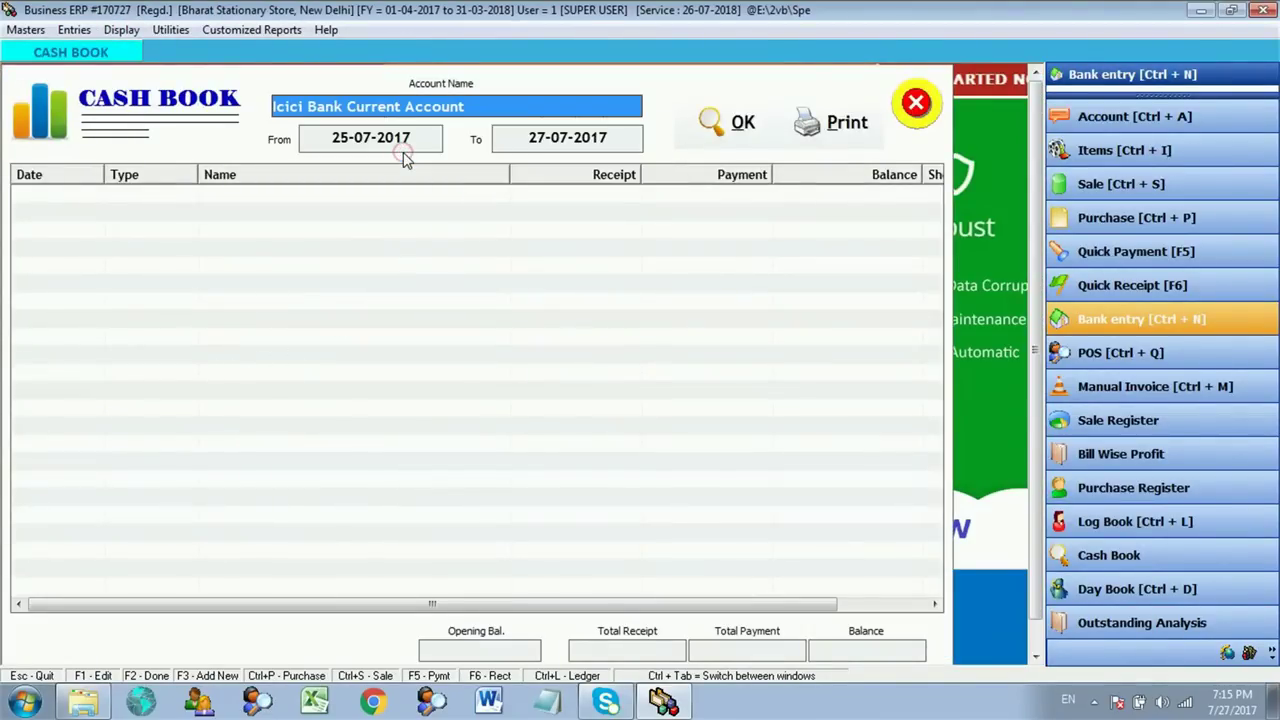
{"action": "left_click", "coordinate": [745, 128]}
{"action": "left_click", "coordinate": [512, 250]}
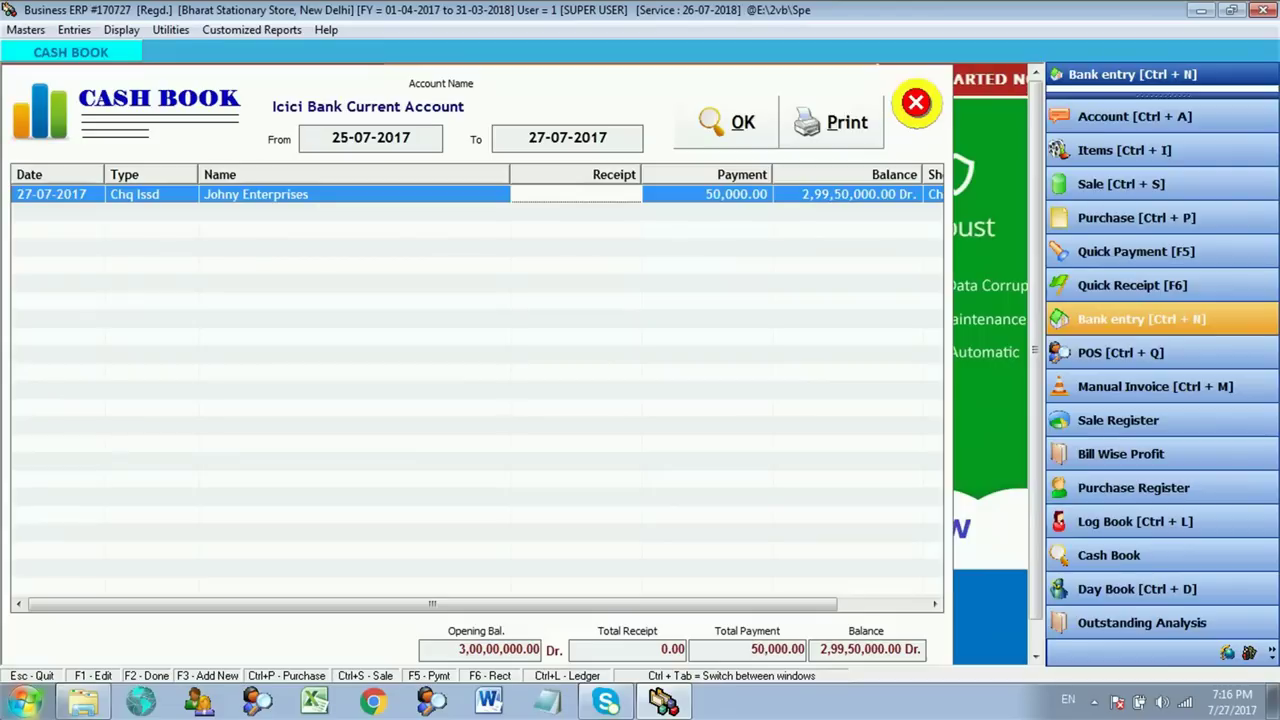
{"action": "left_click", "coordinate": [843, 606]}
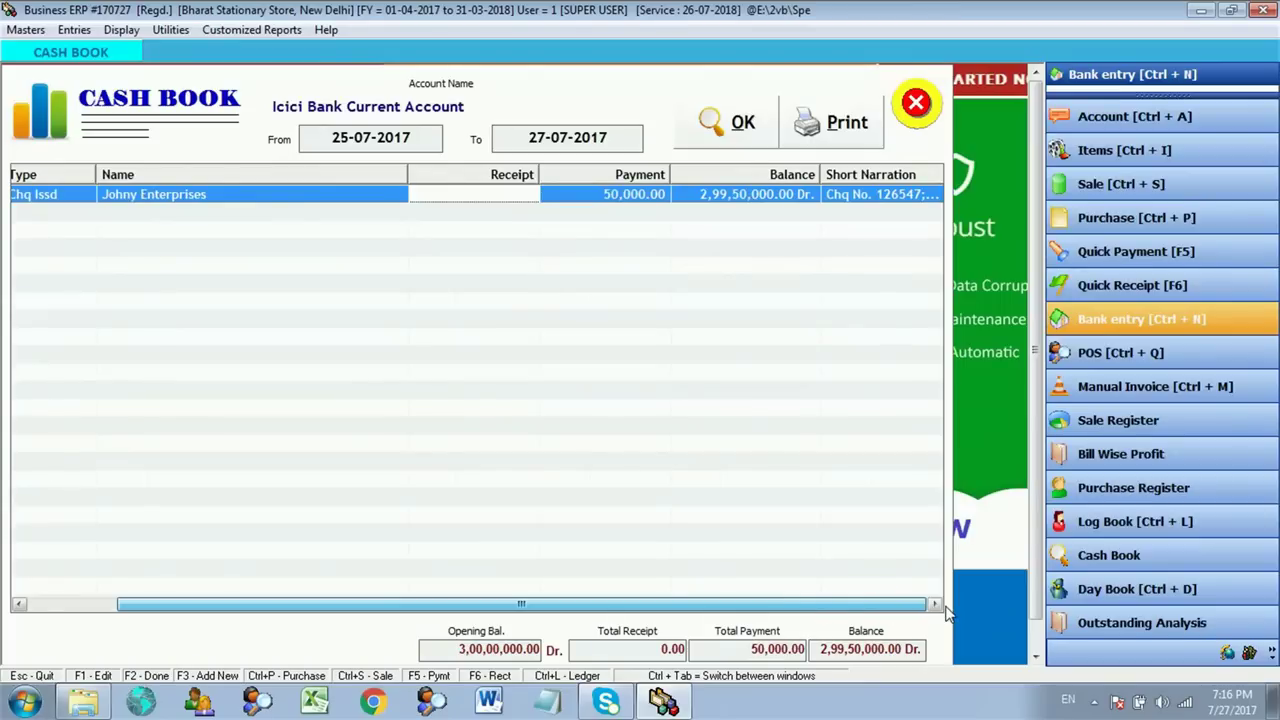
{"action": "key", "text": "Home"}
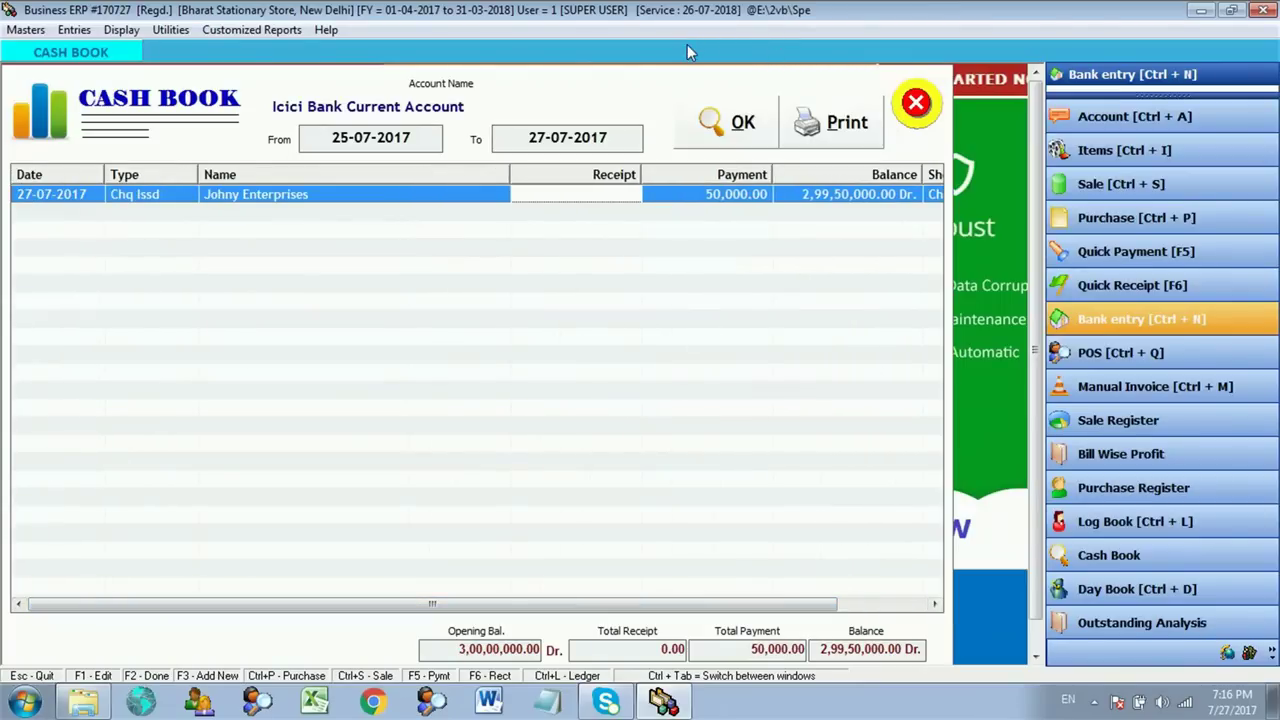
{"action": "left_click", "coordinate": [916, 112]}
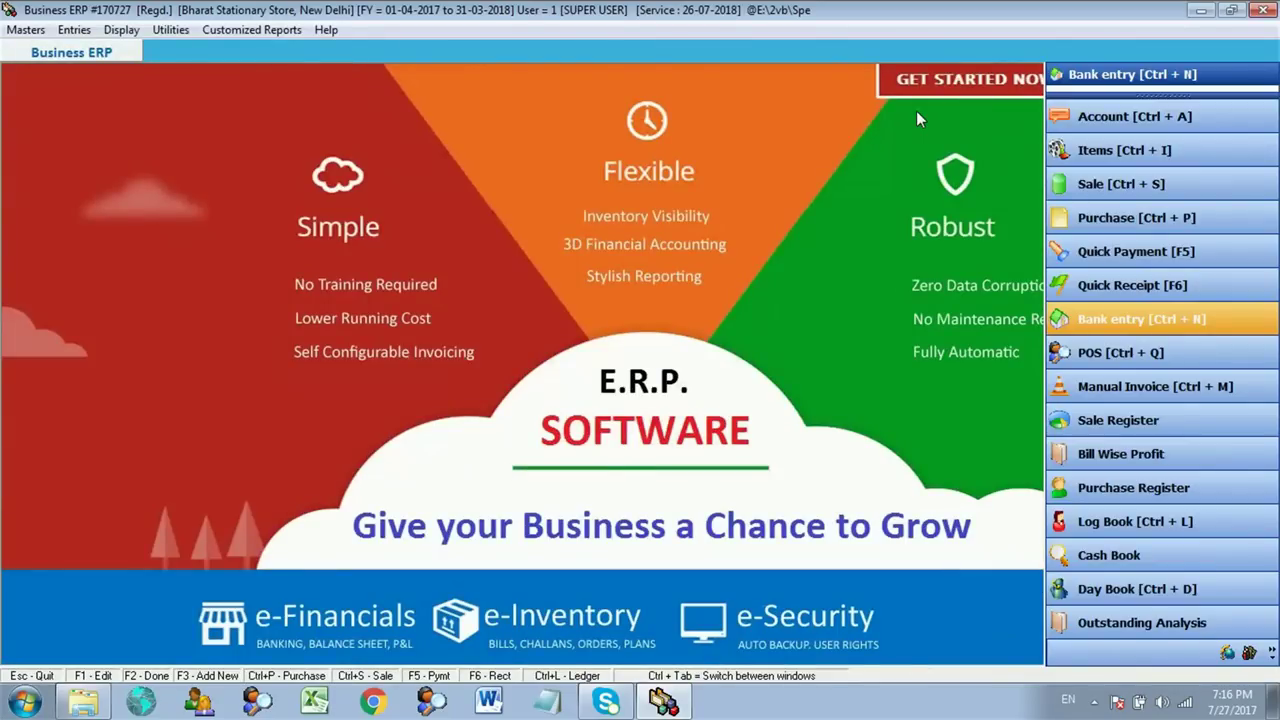
Generate the Balance Sheet as at 27-07-2017 and drill into the Current Assets group.
{"action": "left_click", "coordinate": [121, 29]}
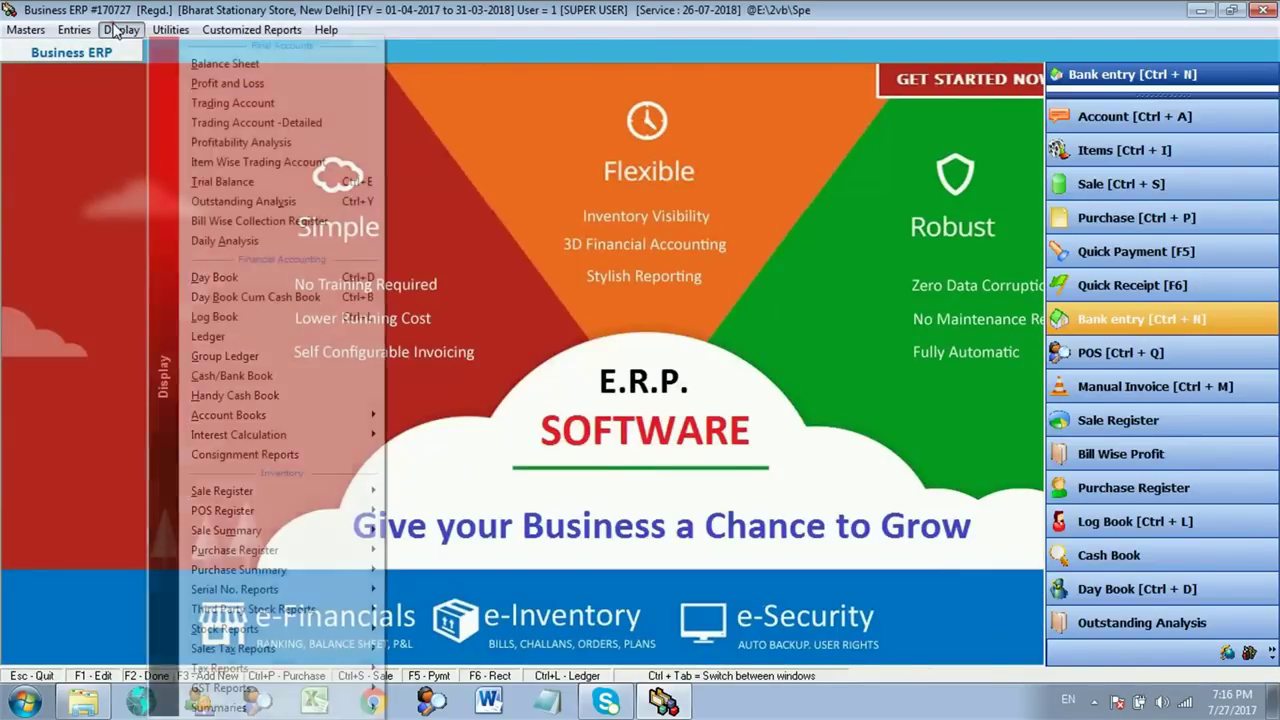
{"action": "left_click", "coordinate": [234, 64]}
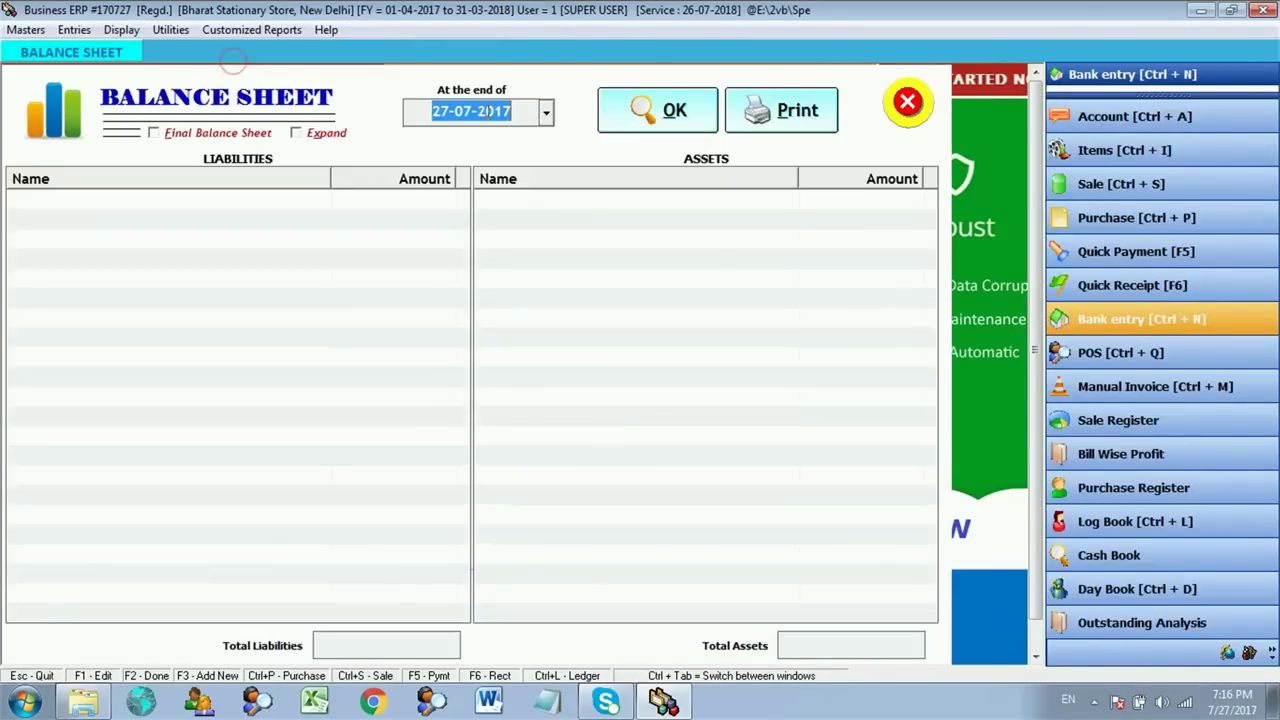
{"action": "left_click", "coordinate": [634, 110]}
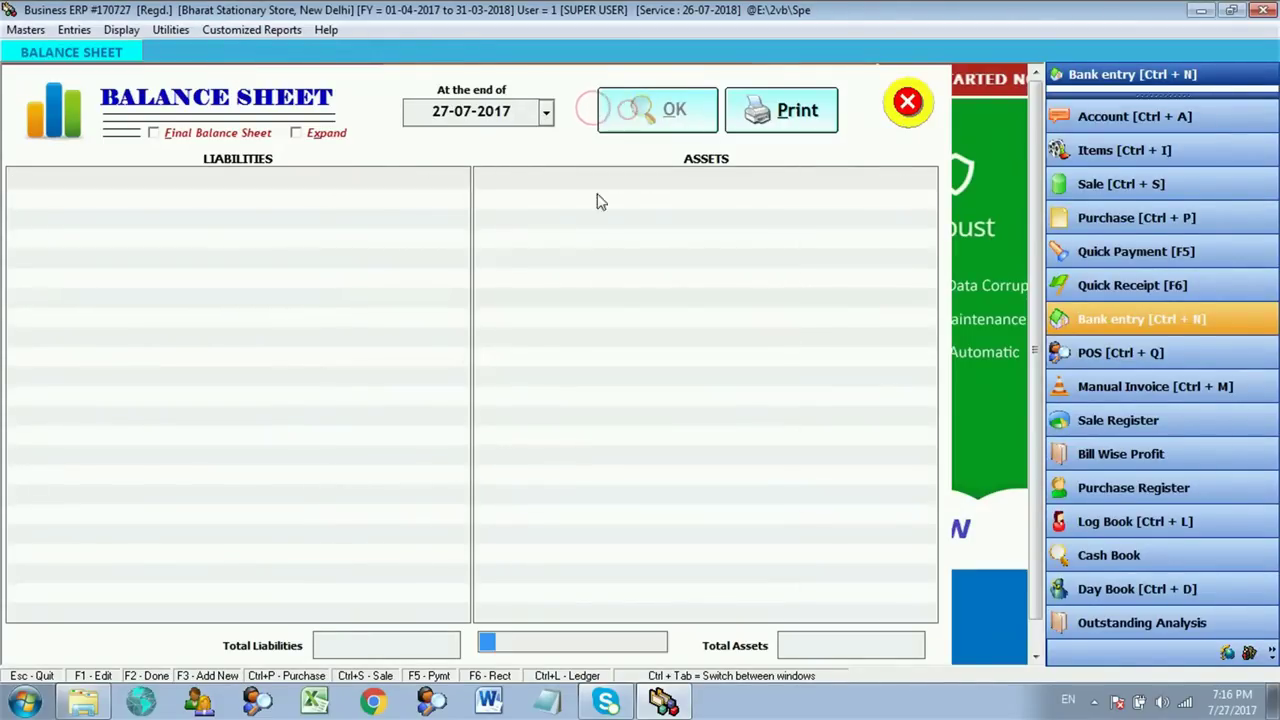
{"action": "left_click", "coordinate": [310, 320]}
{"action": "left_click", "coordinate": [314, 298]}
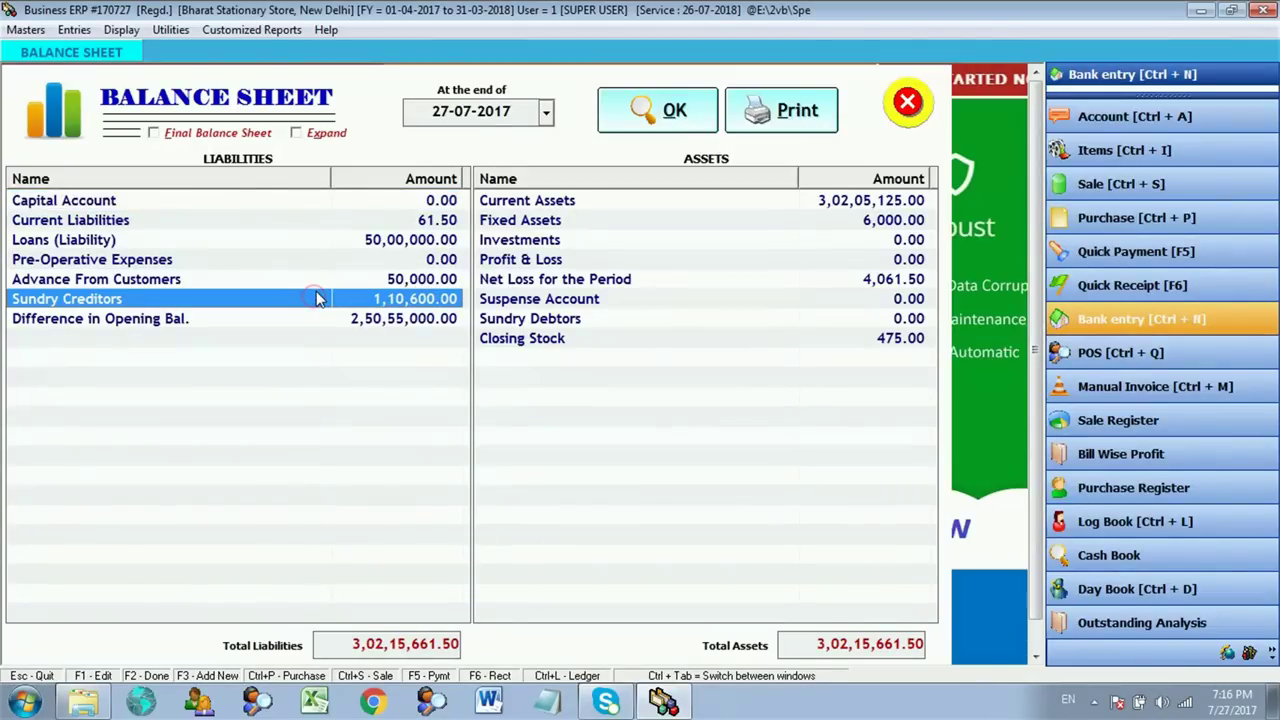
{"action": "left_click", "coordinate": [548, 216]}
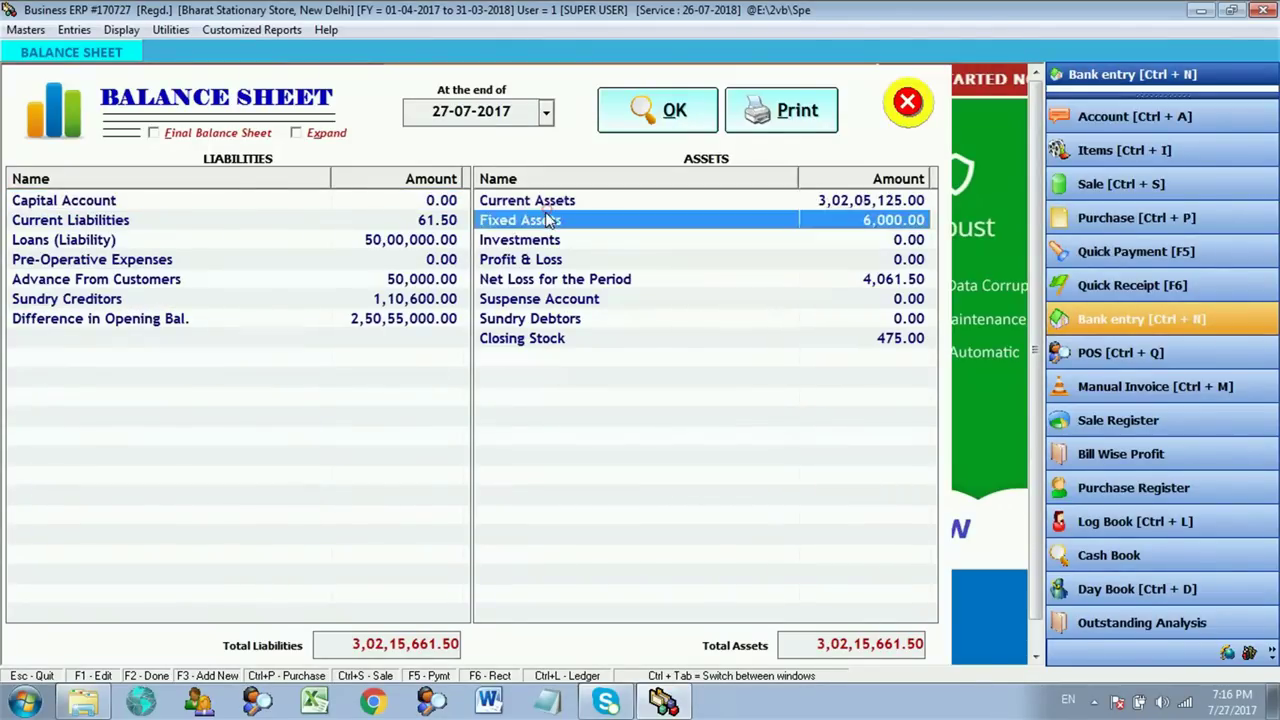
{"action": "left_click", "coordinate": [562, 201]}
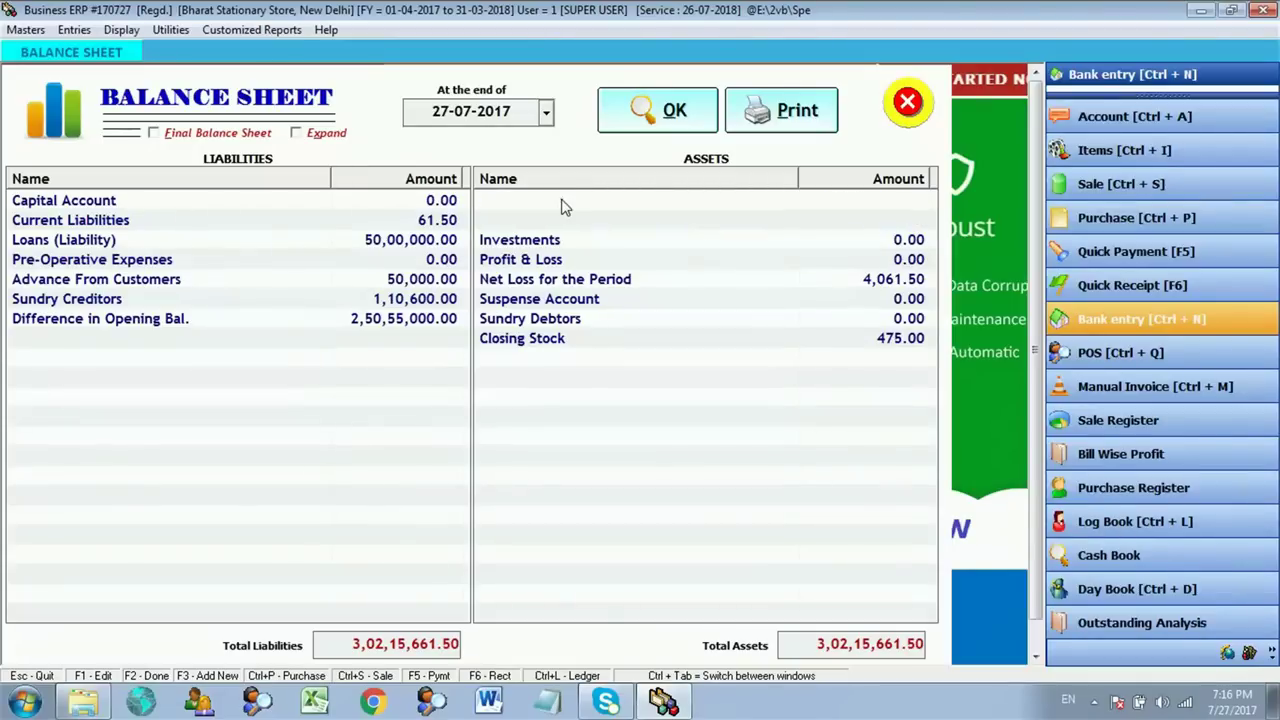
{"action": "double_click", "coordinate": [563, 203]}
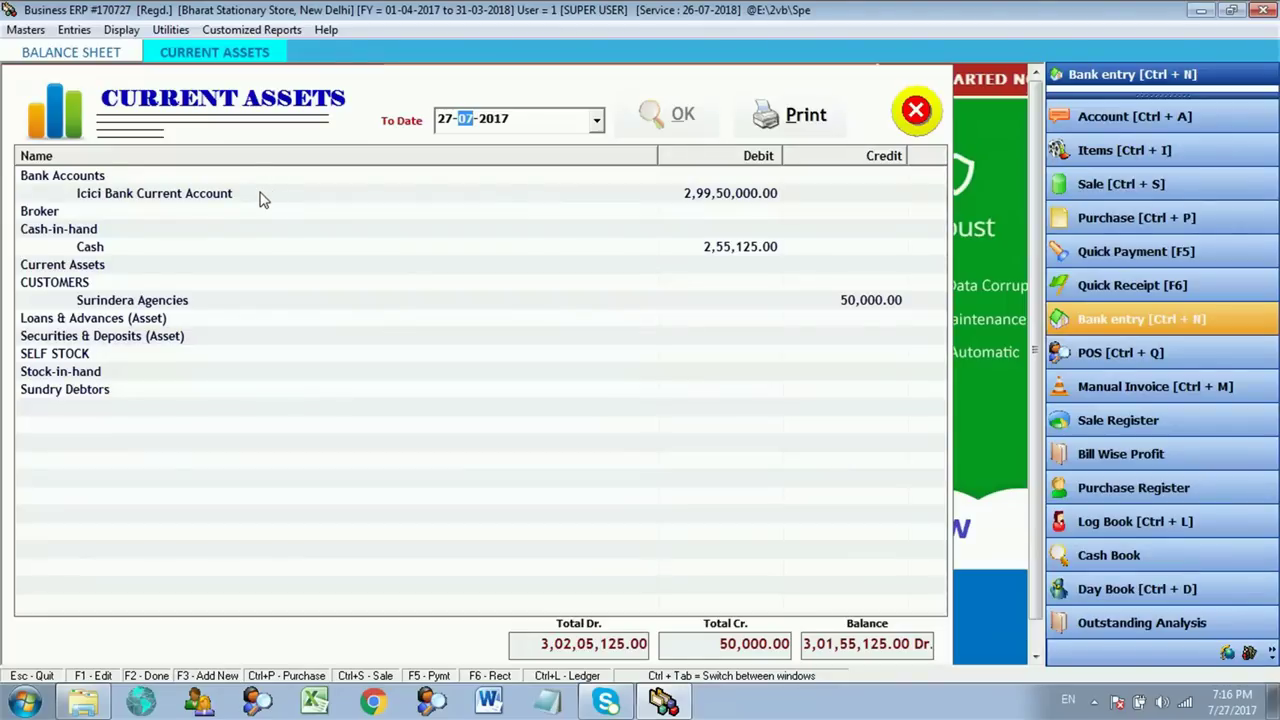
Drill from Icici Bank Current Account to the Johny Enterprises cheque entry, then Esc back out.
{"action": "double_click", "coordinate": [260, 195]}
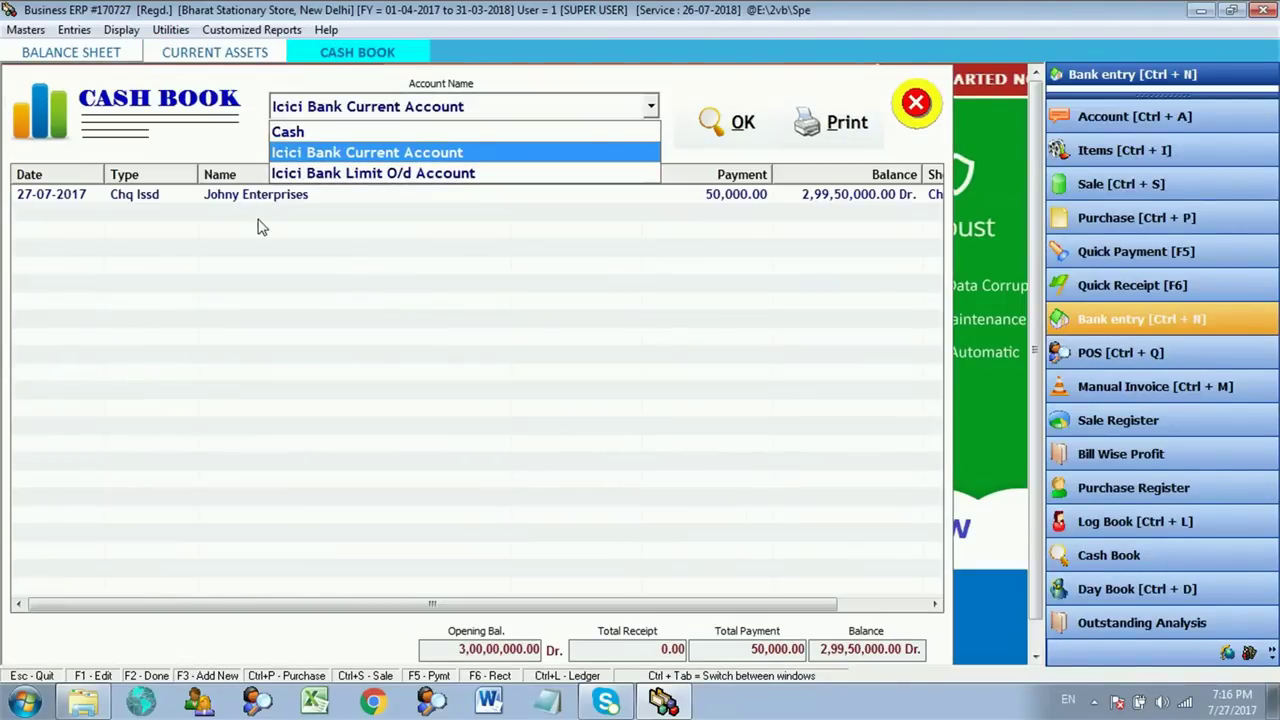
{"action": "left_click", "coordinate": [368, 150]}
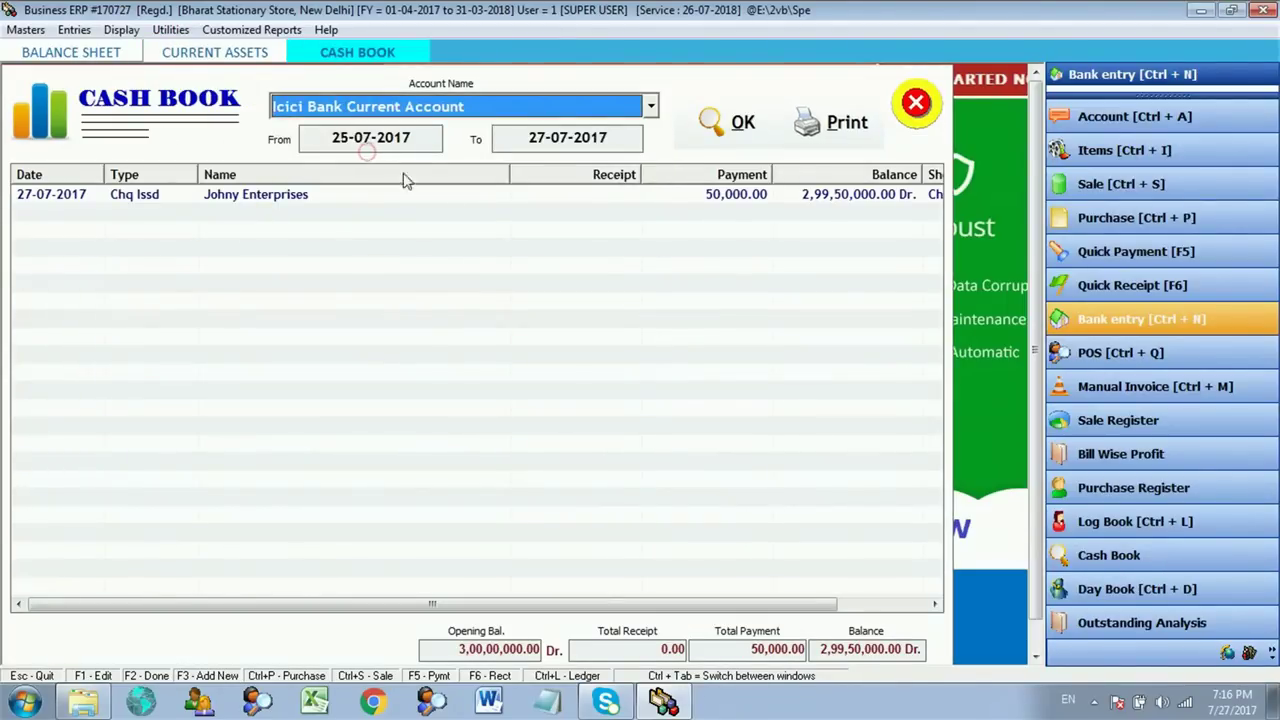
{"action": "double_click", "coordinate": [501, 206]}
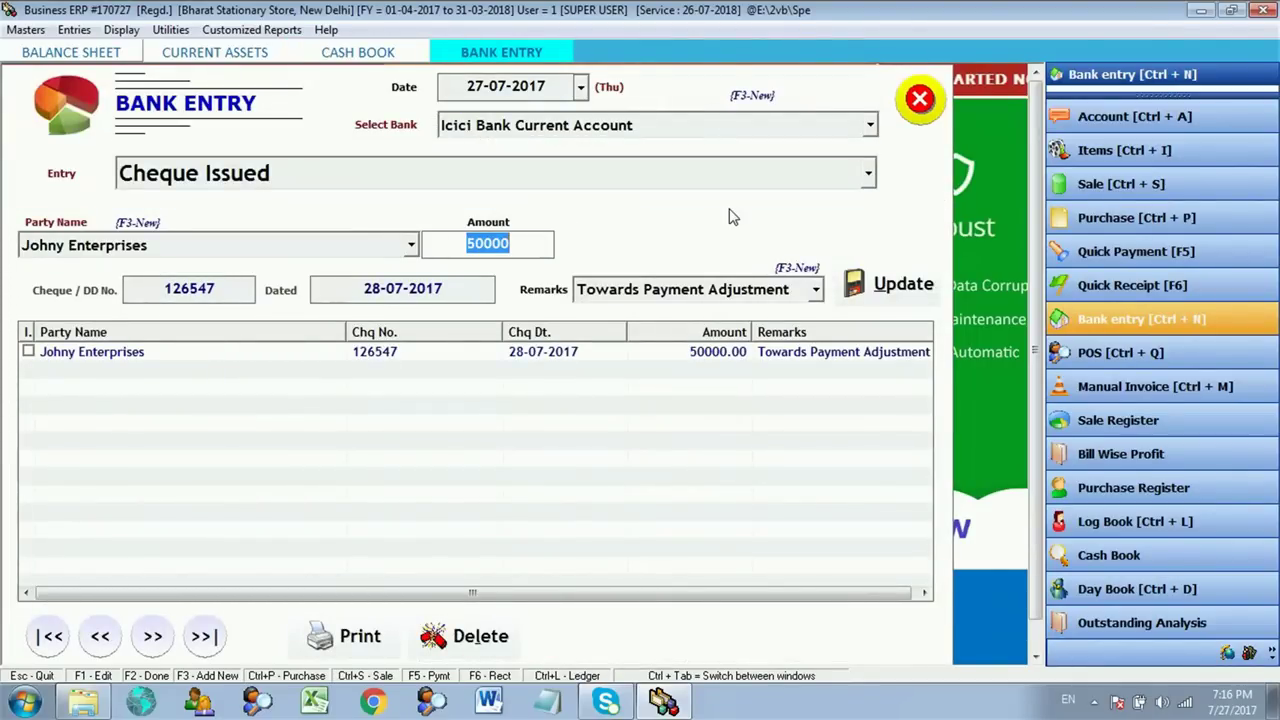
{"action": "key", "text": "Escape"}
{"action": "key", "text": "Escape"}
{"action": "key", "text": "Escape"}
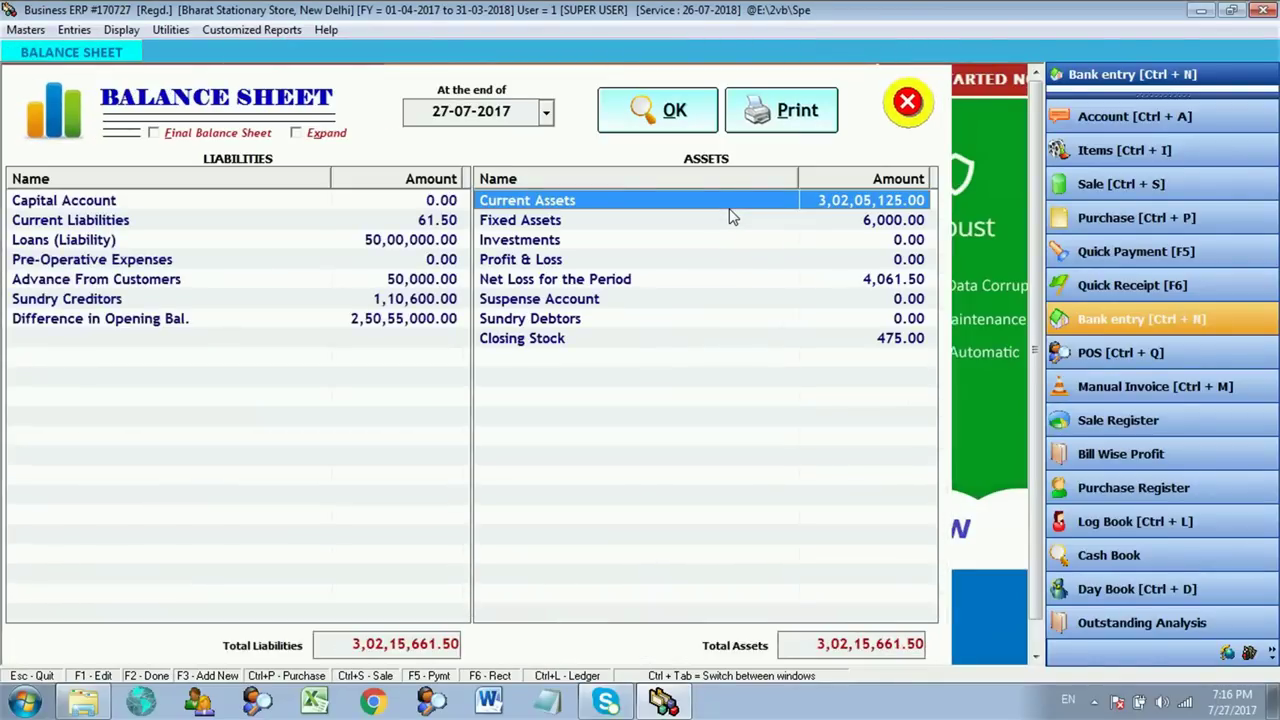
{"action": "key", "text": "Escape"}
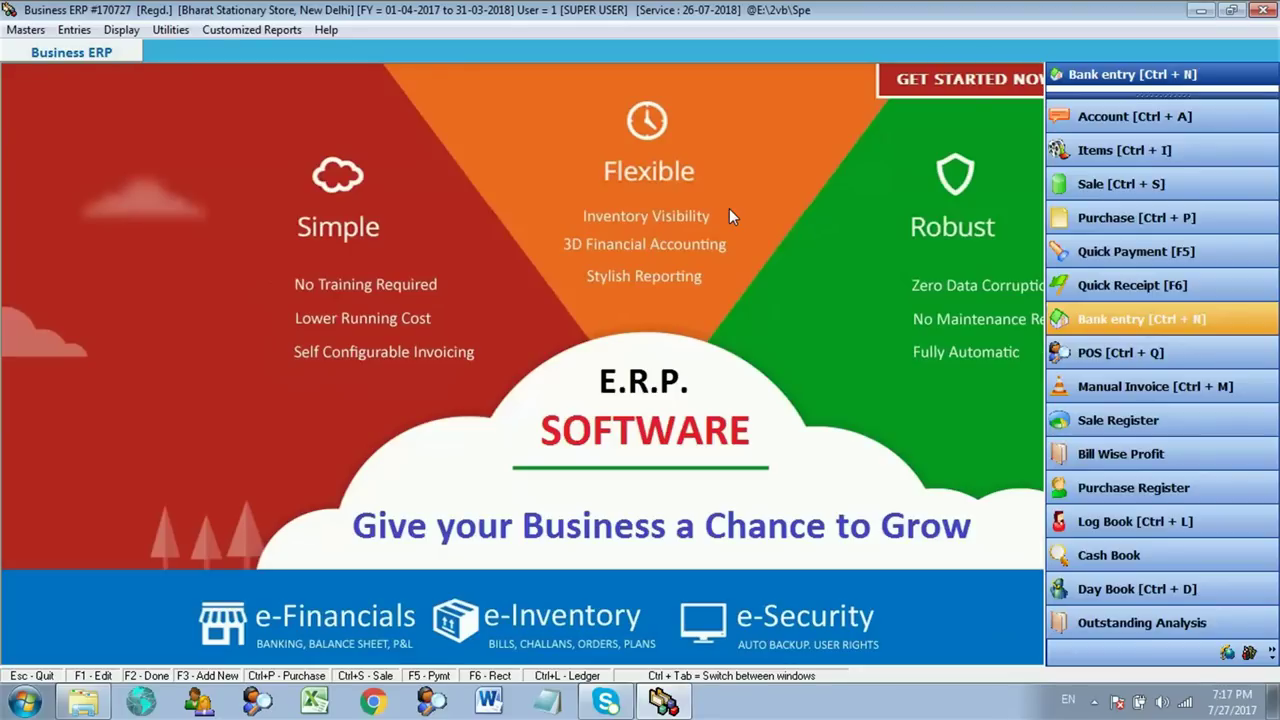
Start a new Bank Entry form from the Entries menu.
{"action": "left_click", "coordinate": [74, 29]}
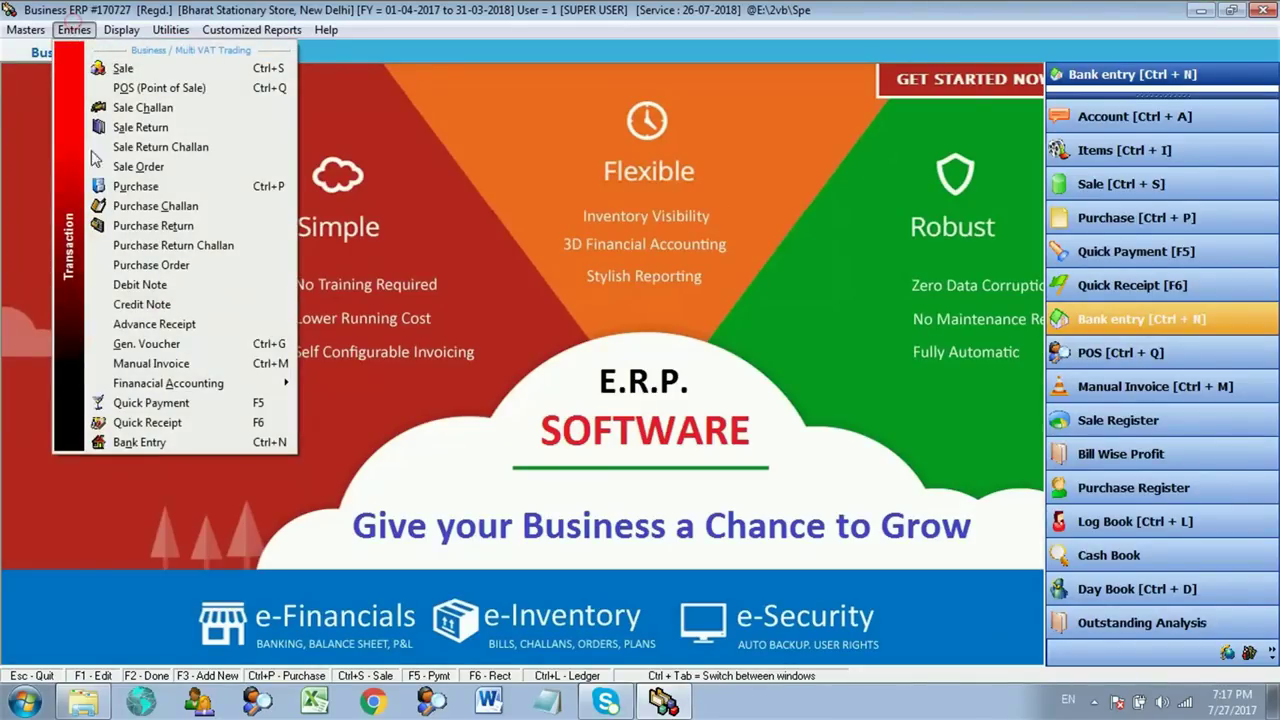
{"action": "left_click", "coordinate": [140, 442]}
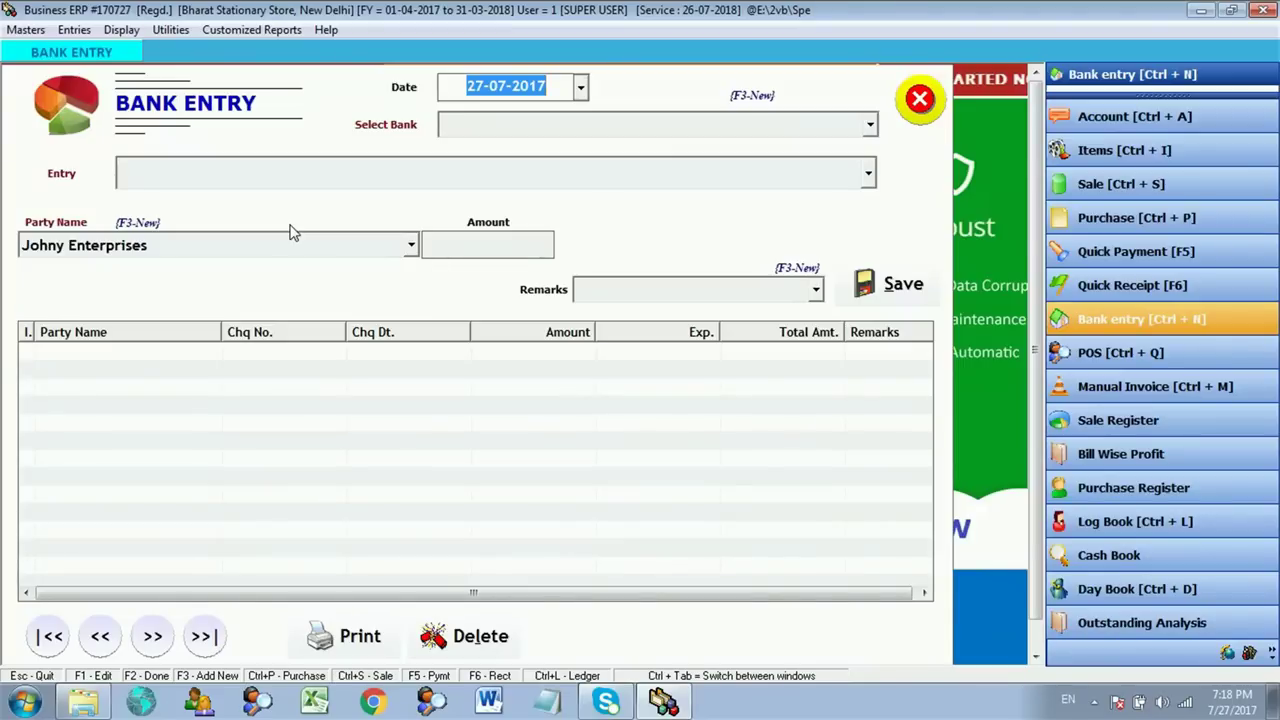
Enter a Draft Issued from Icici Bank Current Account to Johny Enterprises for 25000, dated 27-07-2017.
{"action": "key", "text": "Return"}
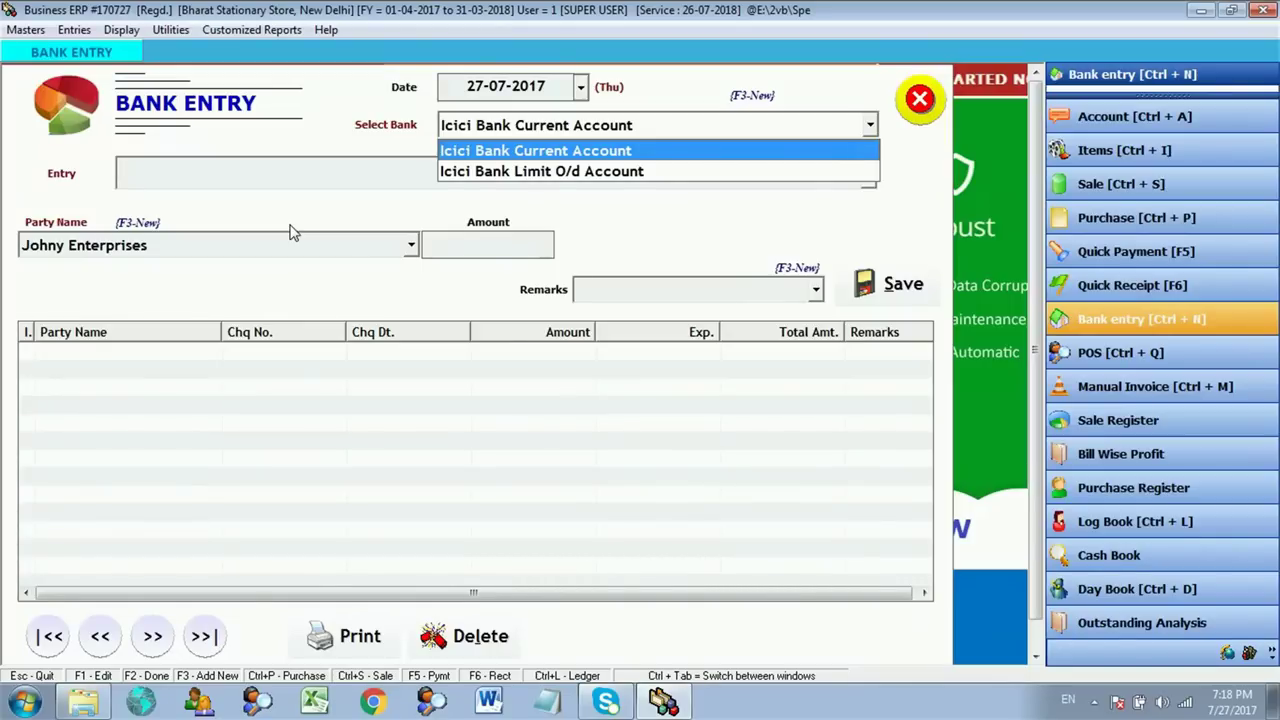
{"action": "key", "text": "Return"}
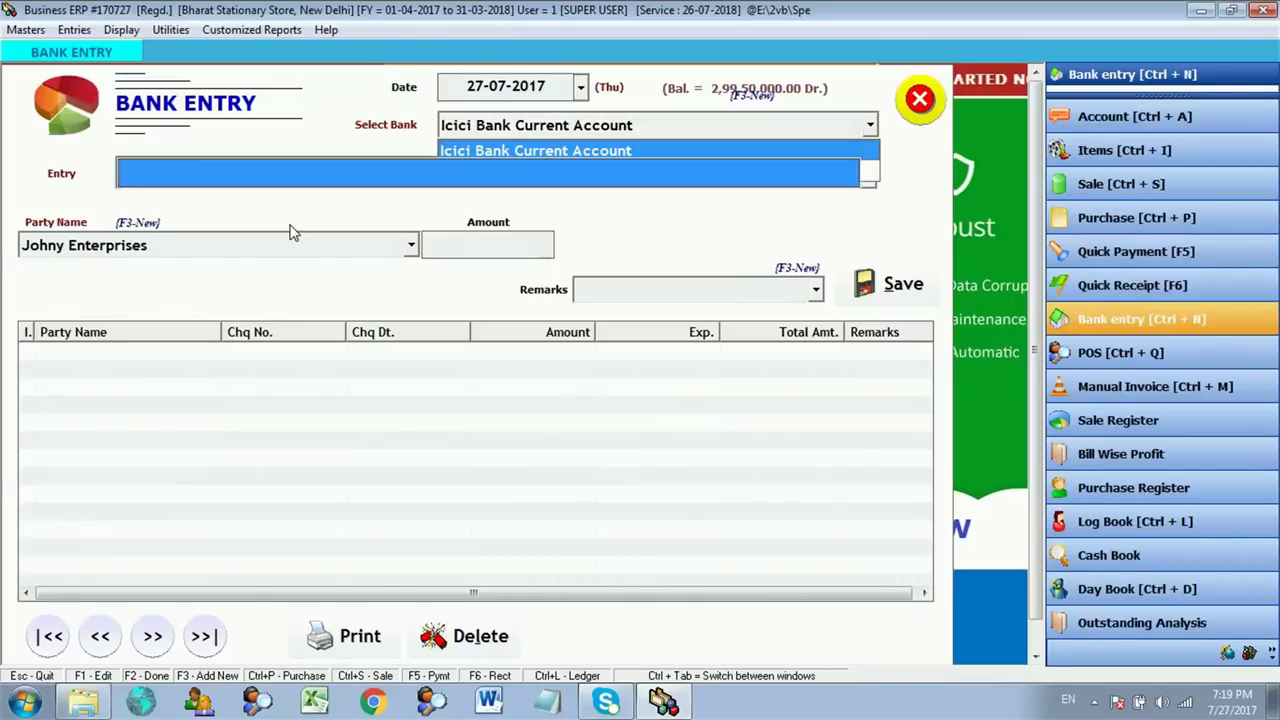
{"action": "key", "text": "Up"}
{"action": "key", "text": "Down"}
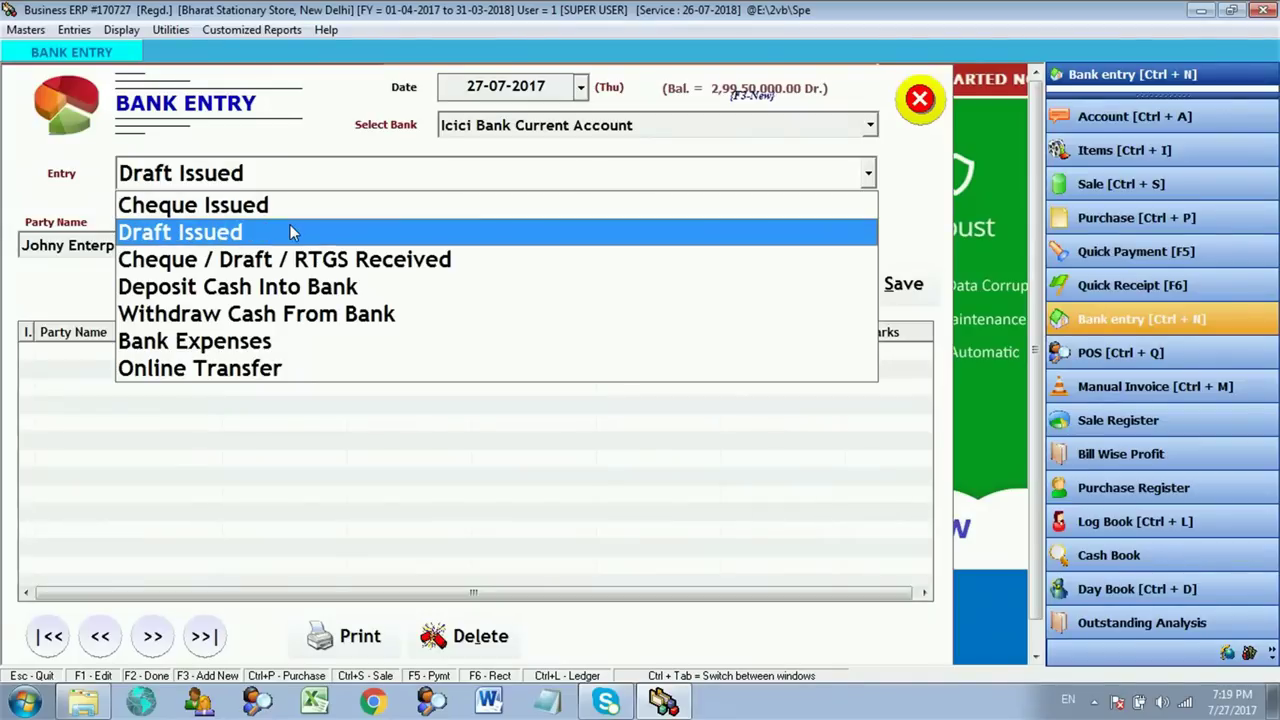
{"action": "key", "text": "Return"}
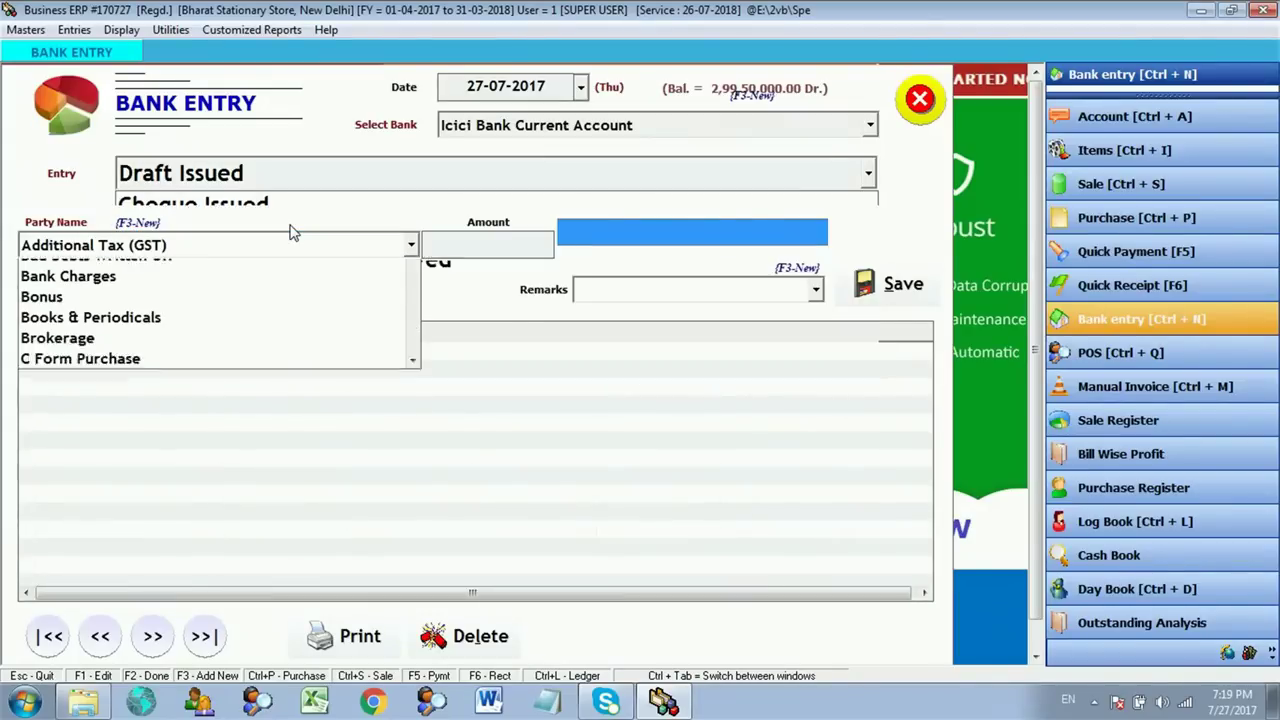
{"action": "key", "text": "Down"}
{"action": "key", "text": "Up"}
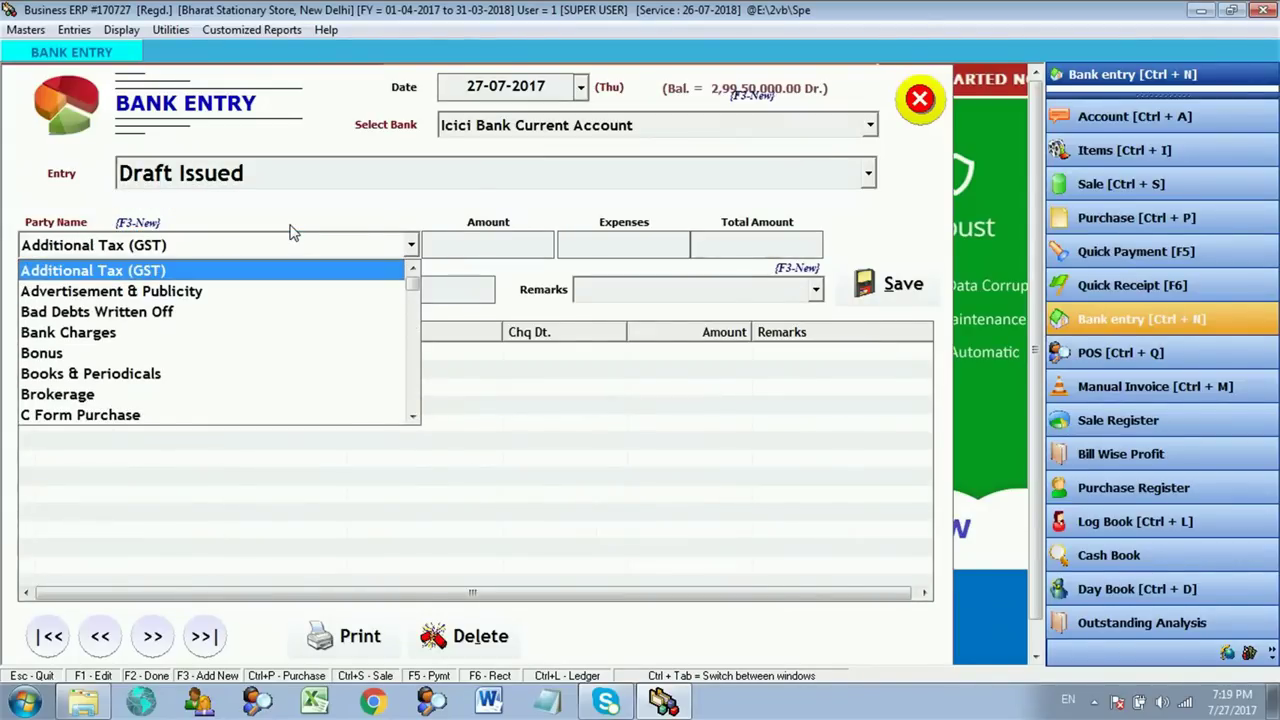
{"action": "key", "text": "j"}
{"action": "key", "text": "Down"}
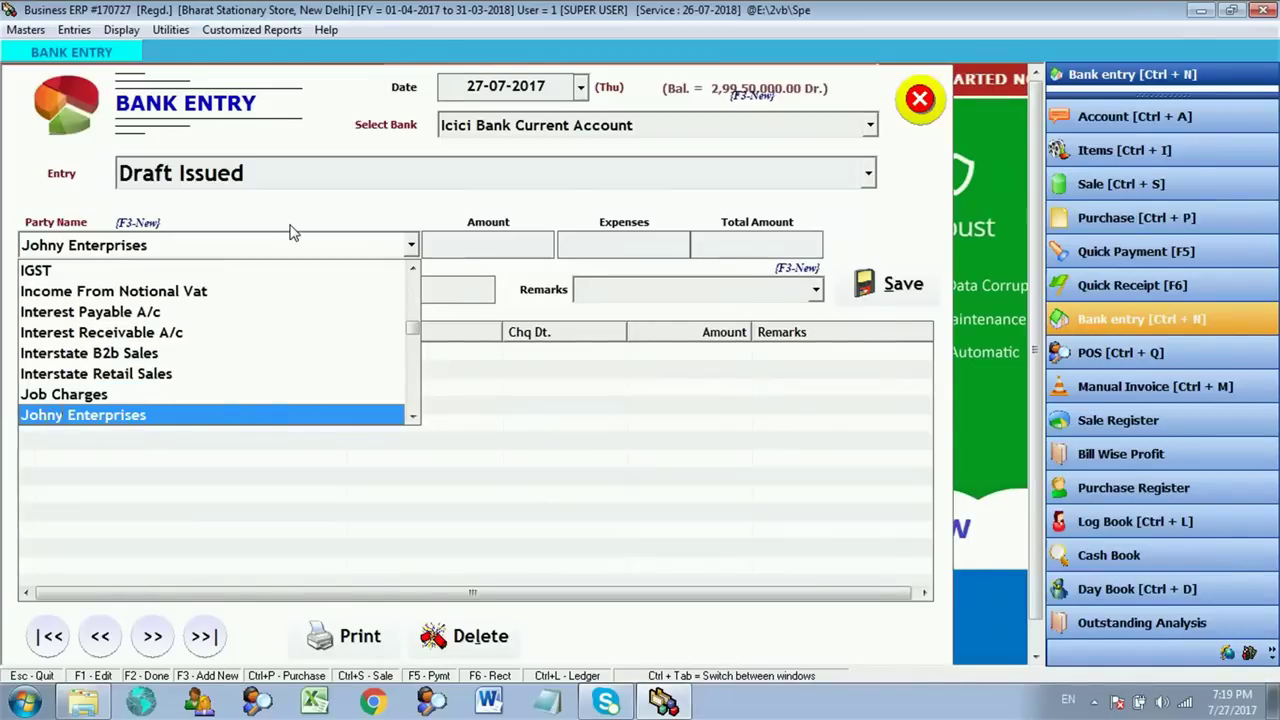
{"action": "key", "text": "Return"}
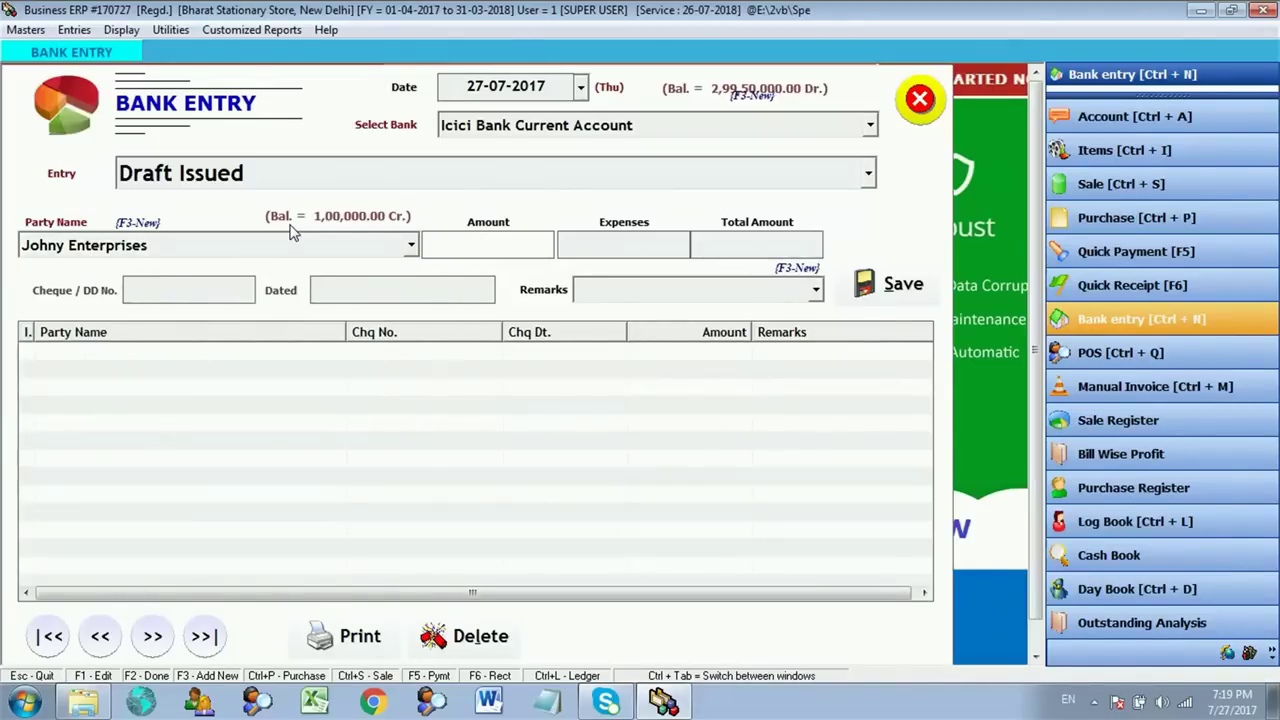
{"action": "type", "text": "25000"}
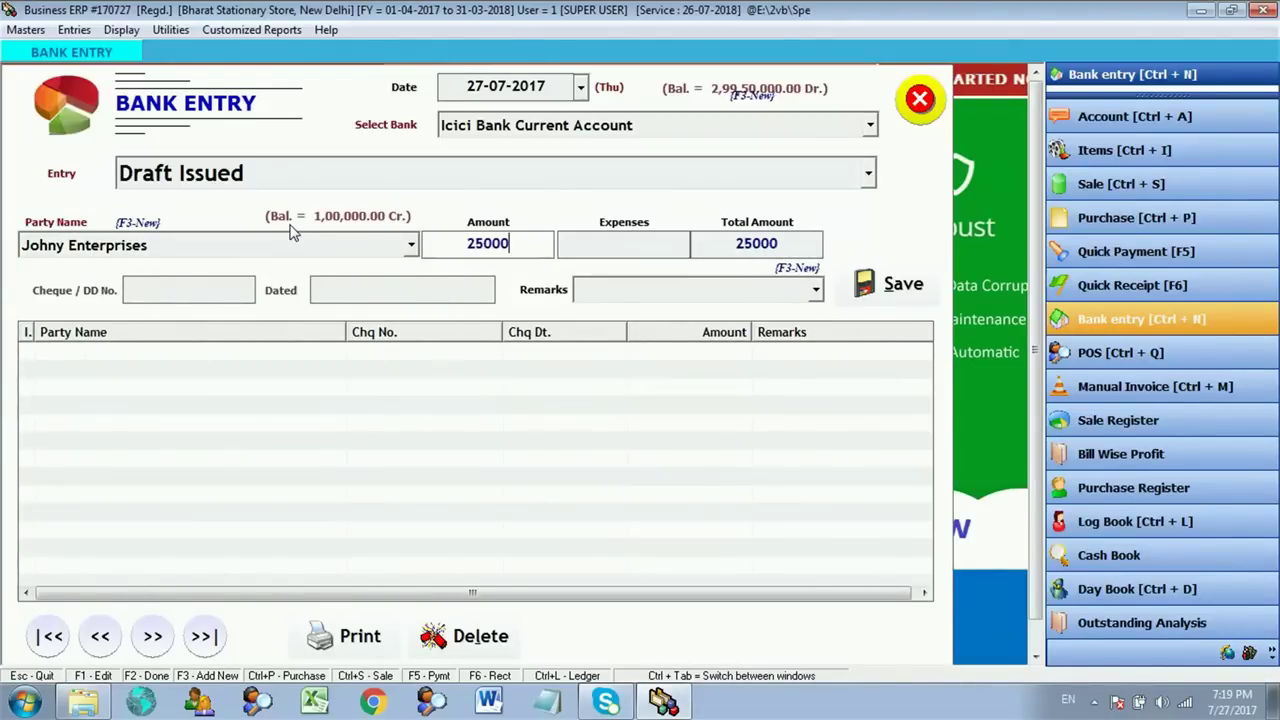
{"action": "key", "text": "Return"}
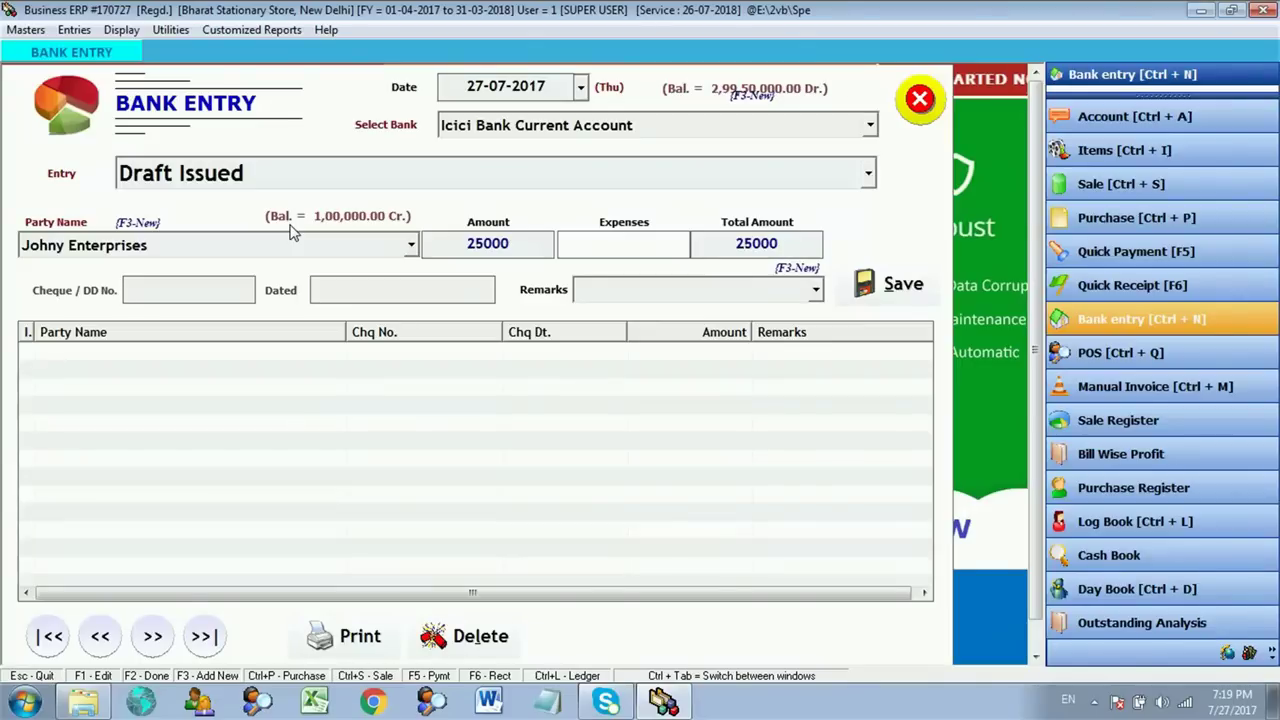
Add 25 expenses, DD 558899 dated 27-07-2017, remark 'towards old payment', and save.
{"action": "type", "text": "25"}
{"action": "key", "text": "Return"}
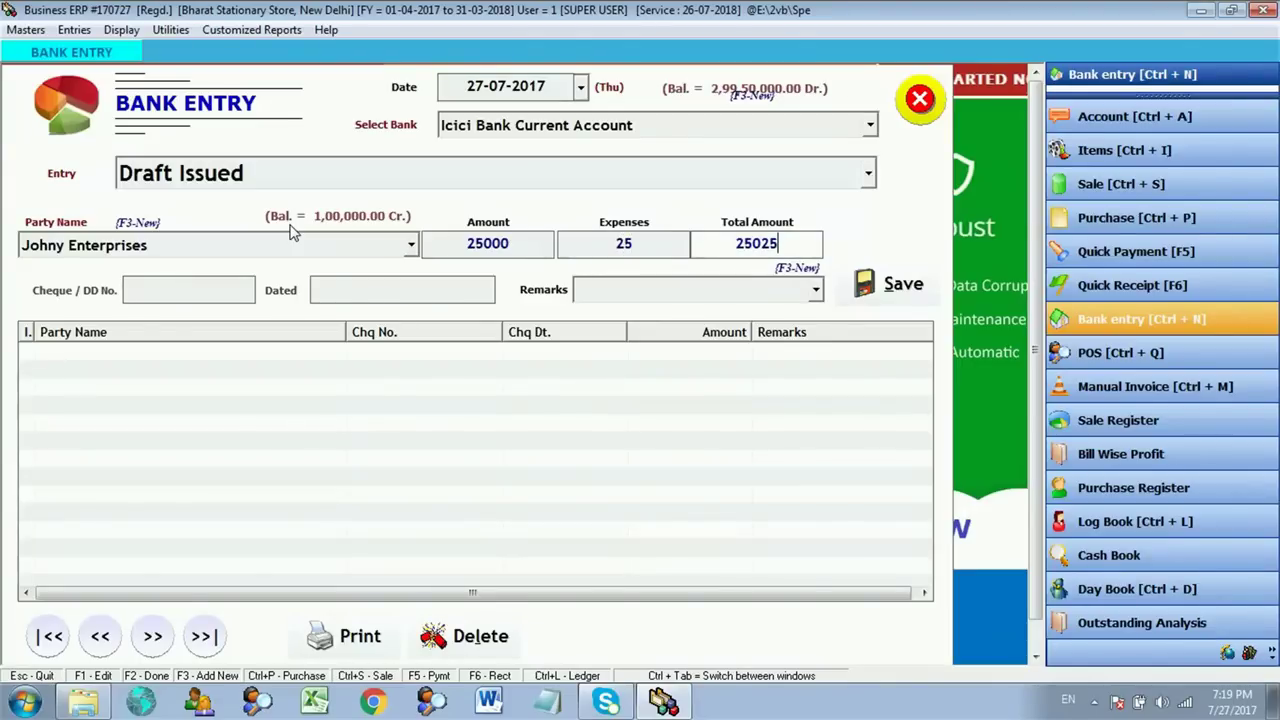
{"action": "key", "text": "Return"}
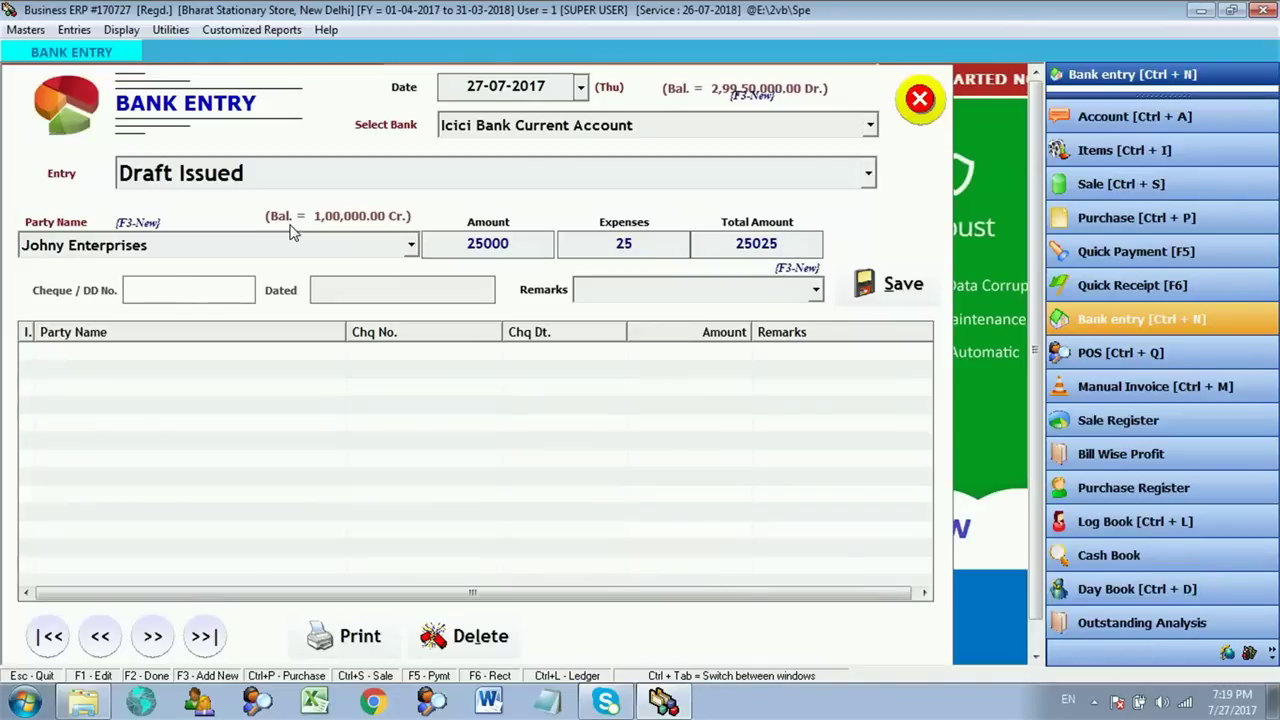
{"action": "type", "text": "558899"}
{"action": "key", "text": "Return"}
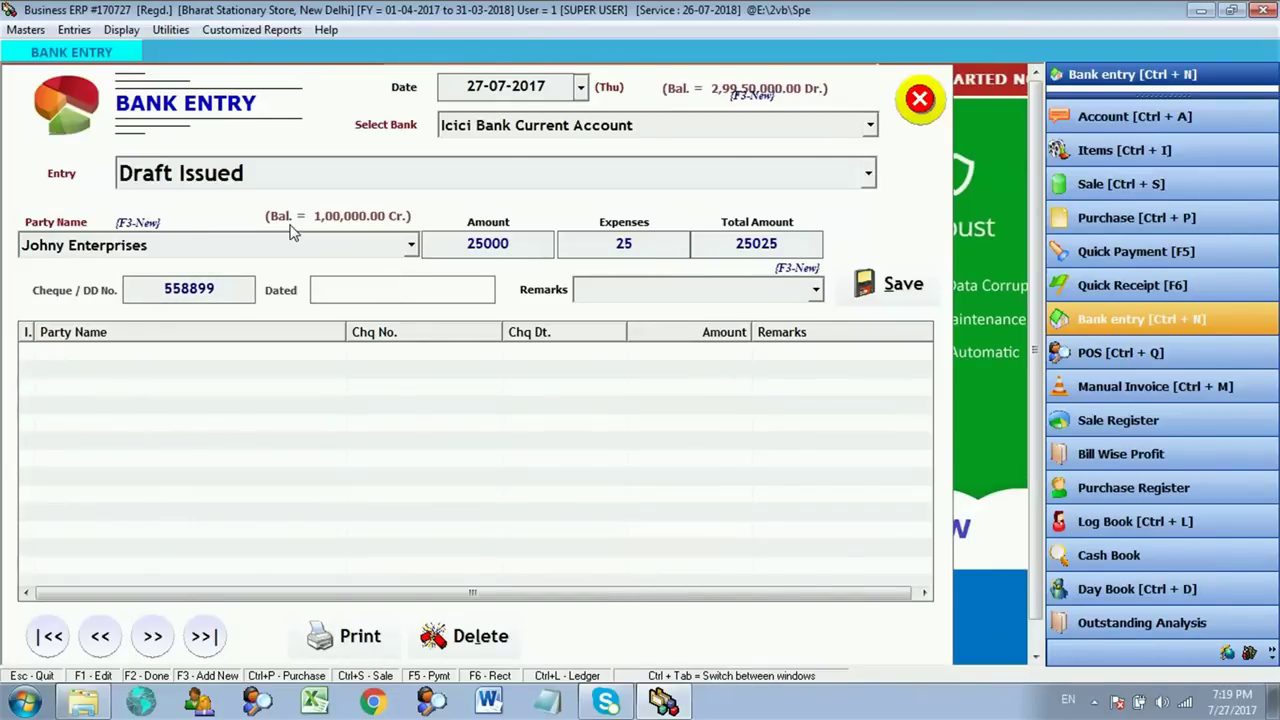
{"action": "type", "text": "27-07-2017"}
{"action": "key", "text": "Return"}
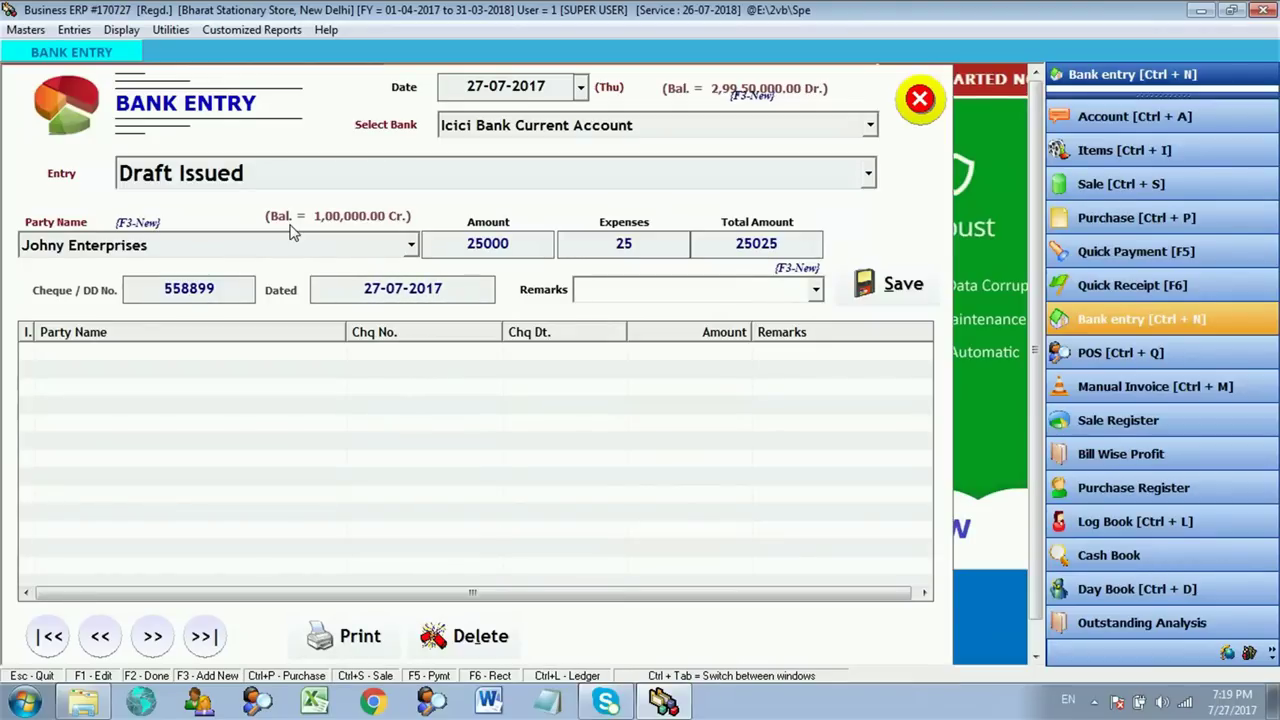
{"action": "type", "text": "towards old payment"}
{"action": "key", "text": "Return"}
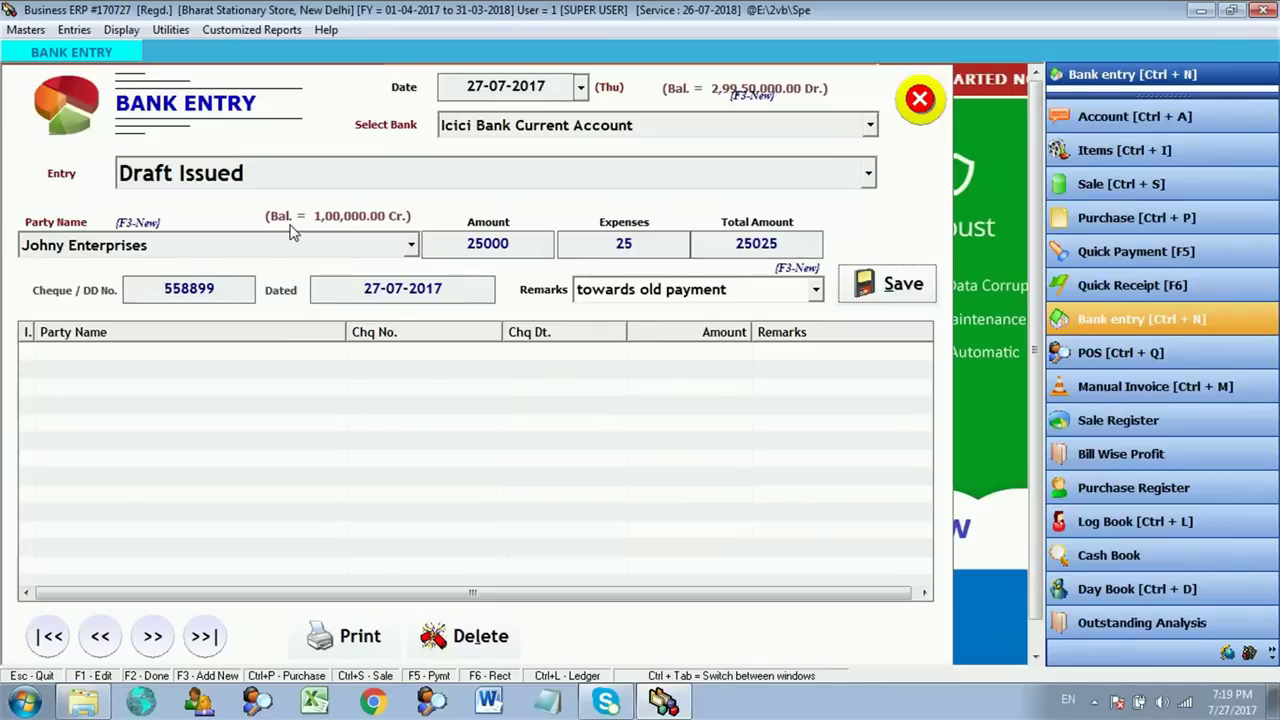
{"action": "key", "text": "Return"}
{"action": "key", "text": "Return"}
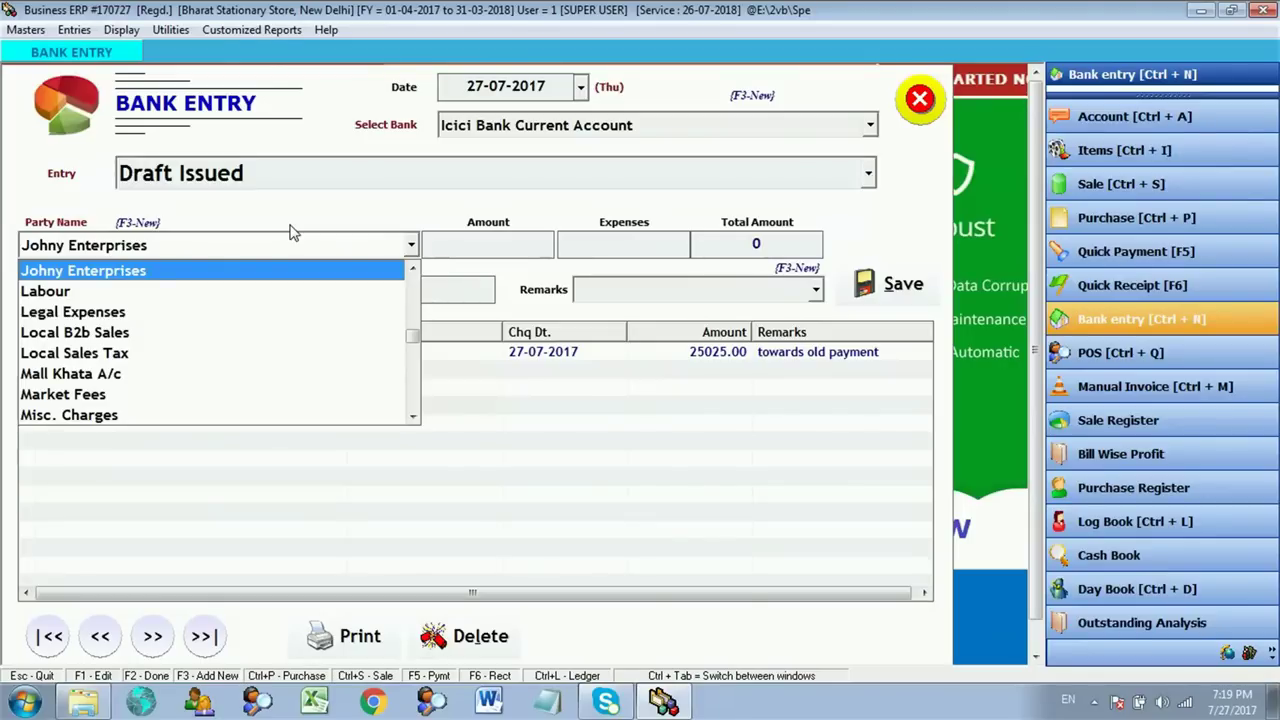
Change the entry type to Cheque / Draft / RTGS Received.
{"action": "key", "text": "shift+Tab"}
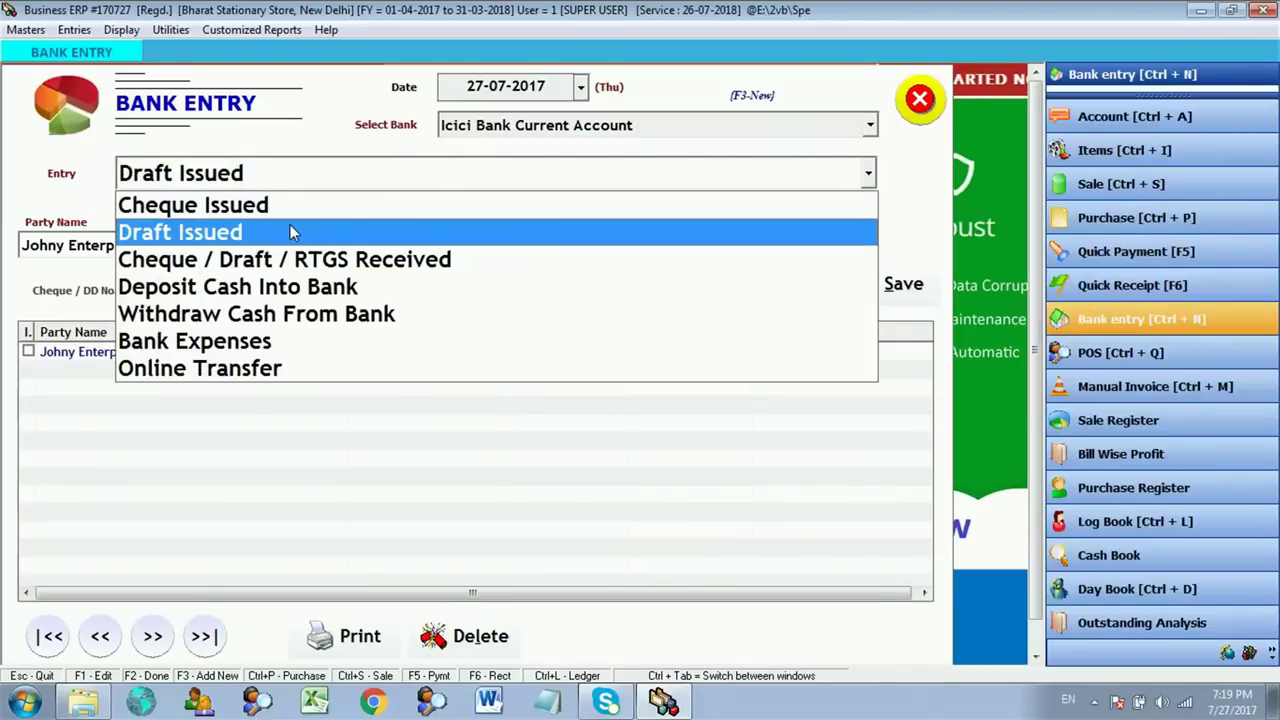
{"action": "key", "text": "Down"}
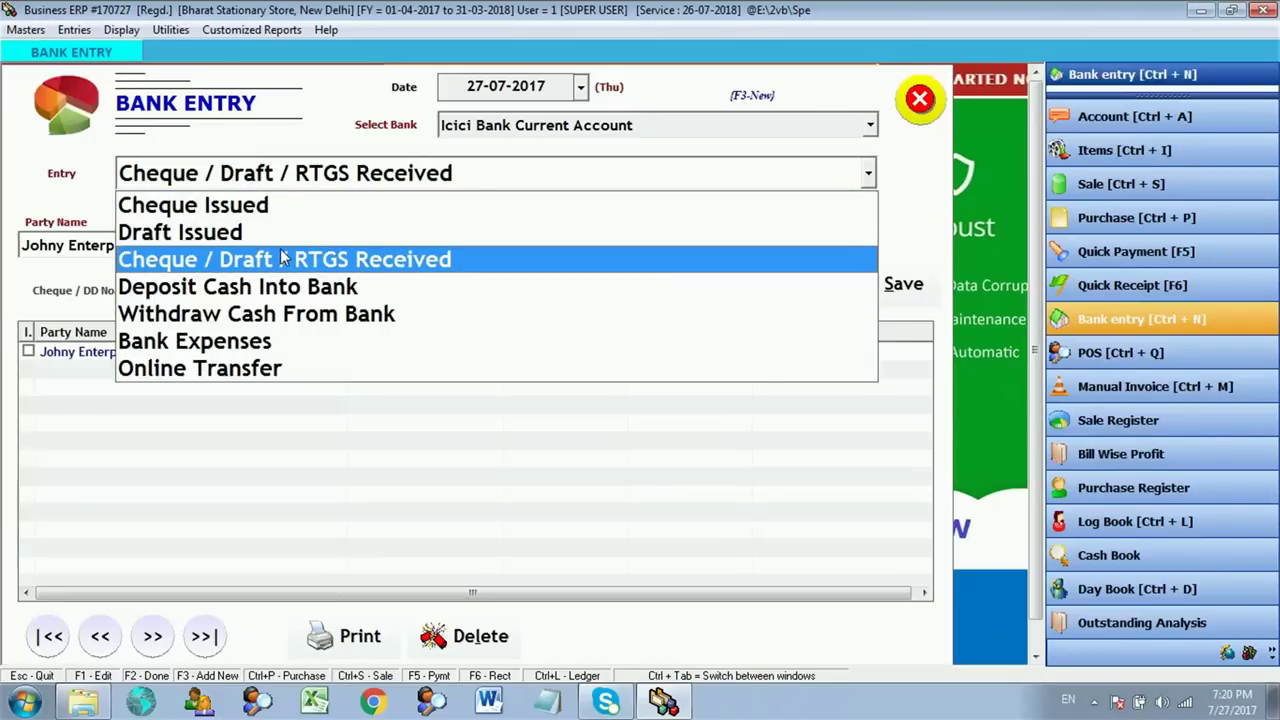
Create customer Sohana Agencies with a 500000 Dr. opening balance as the received entry's party.
{"action": "left_click", "coordinate": [283, 259]}
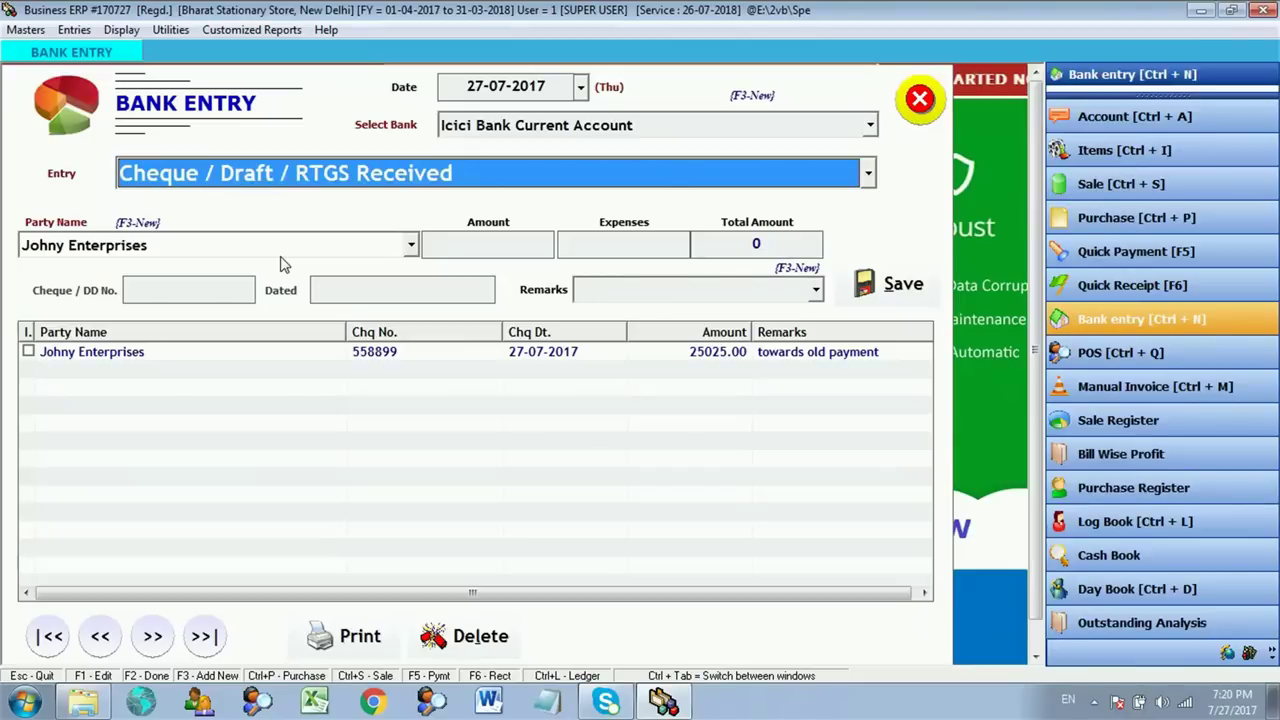
{"action": "key", "text": "Return"}
{"action": "key", "text": "Down"}
{"action": "key", "text": "Up"}
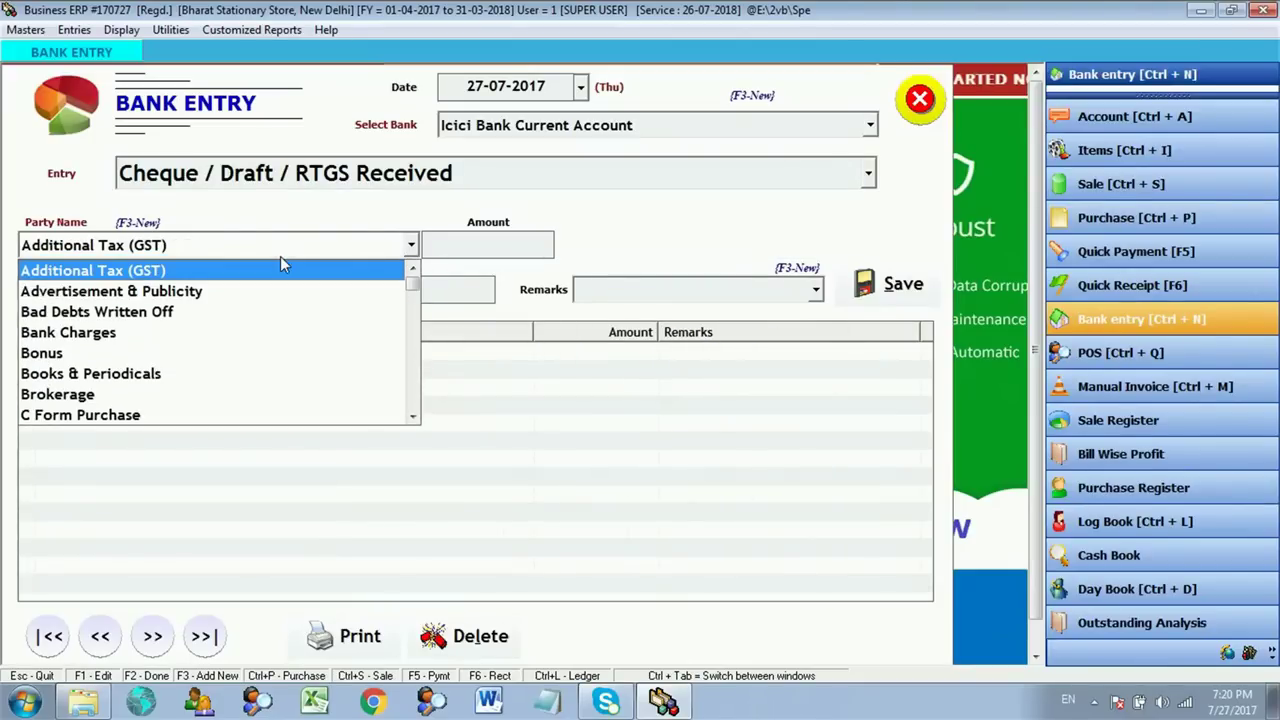
{"action": "key", "text": "F3"}
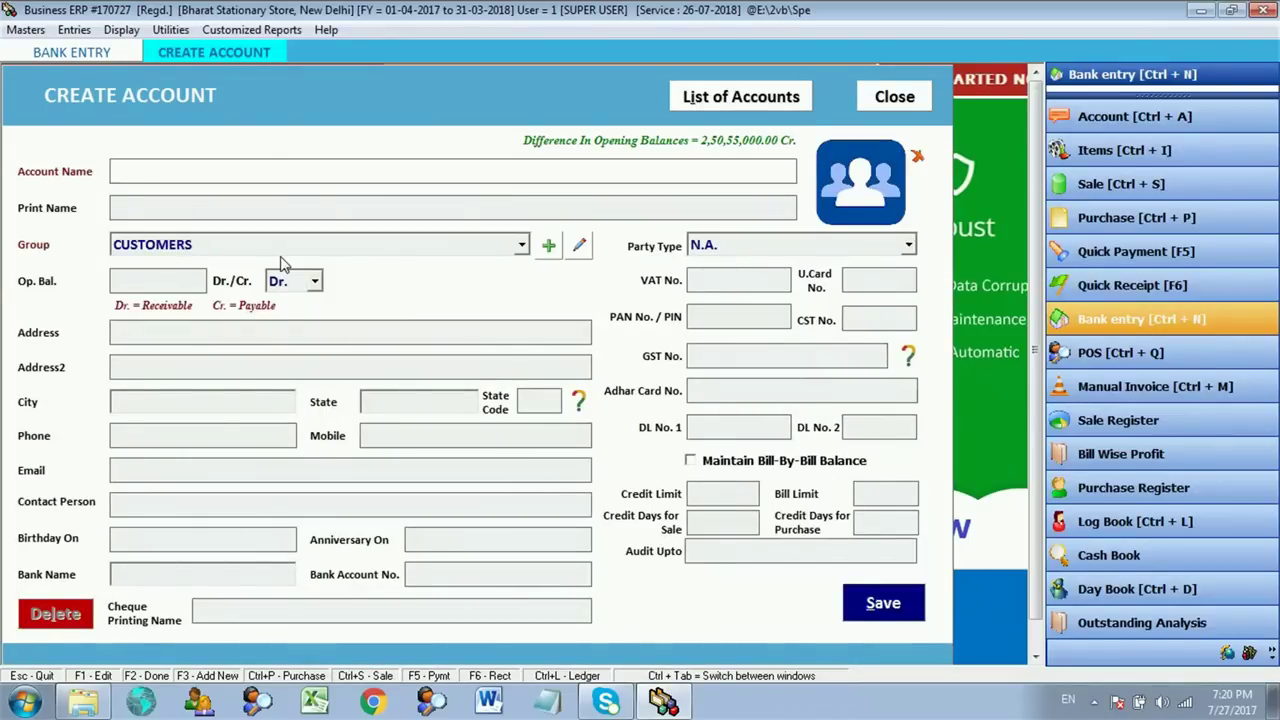
{"action": "type", "text": "Sohana Agencies"}
{"action": "key", "text": "Return"}
{"action": "key", "text": "Return"}
{"action": "key", "text": "Return"}
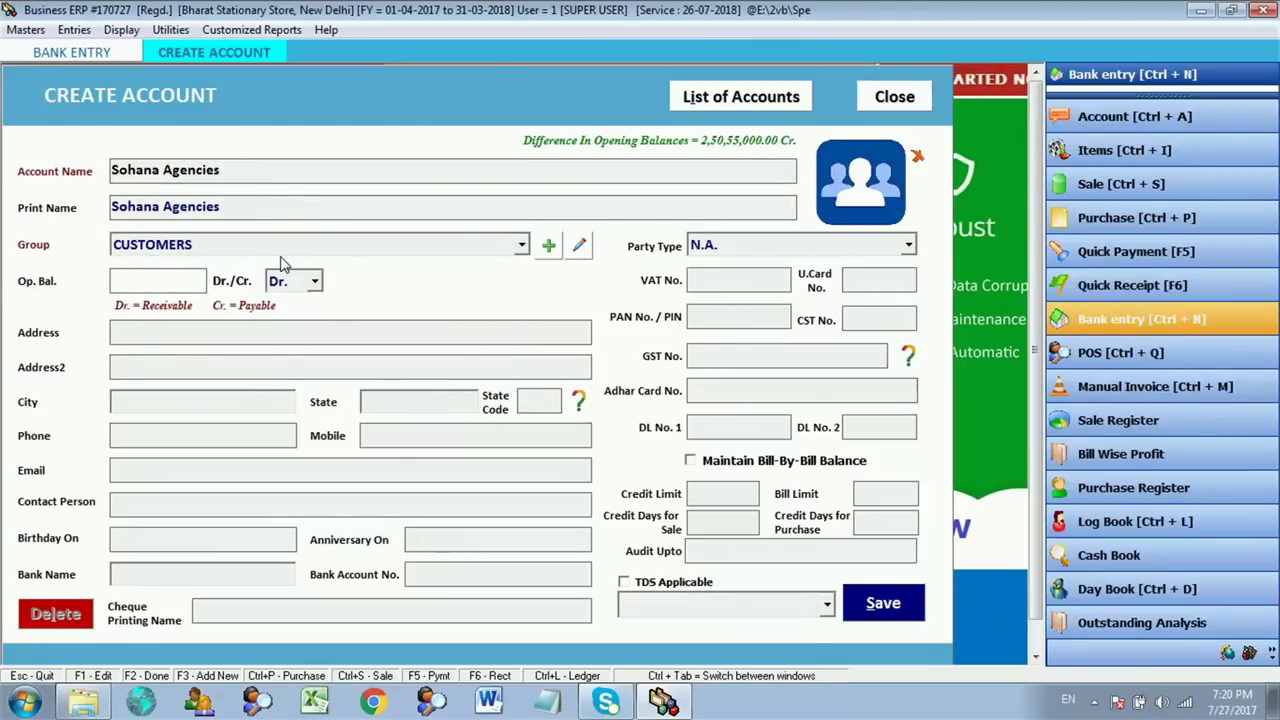
{"action": "type", "text": "500000"}
{"action": "key", "text": "Return"}
{"action": "key", "text": "Return"}
{"action": "key", "text": "Return"}
{"action": "key", "text": "Return"}
{"action": "key", "text": "Return"}
{"action": "key", "text": "Return"}
{"action": "key", "text": "Return"}
{"action": "key", "text": "Return"}
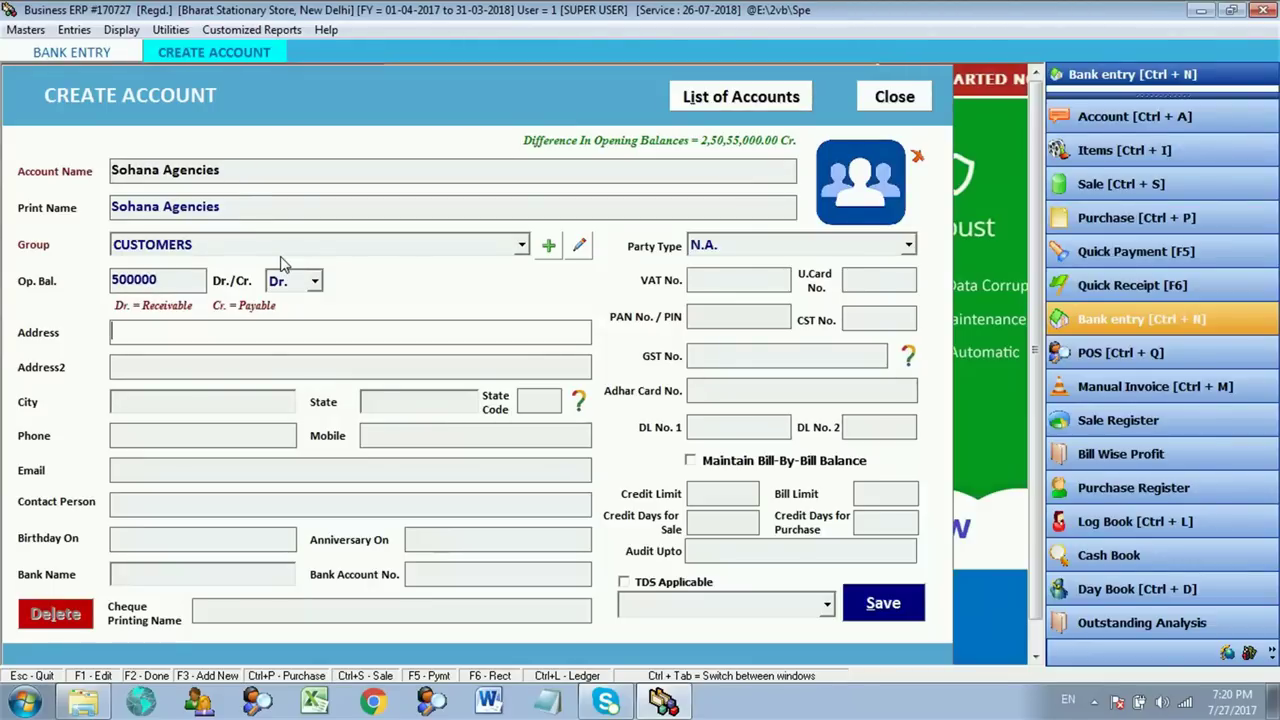
{"action": "key", "text": "Return"}
{"action": "key", "text": "Return"}
{"action": "key", "text": "Return"}
{"action": "key", "text": "Return"}
{"action": "key", "text": "Return"}
{"action": "key", "text": "Return"}
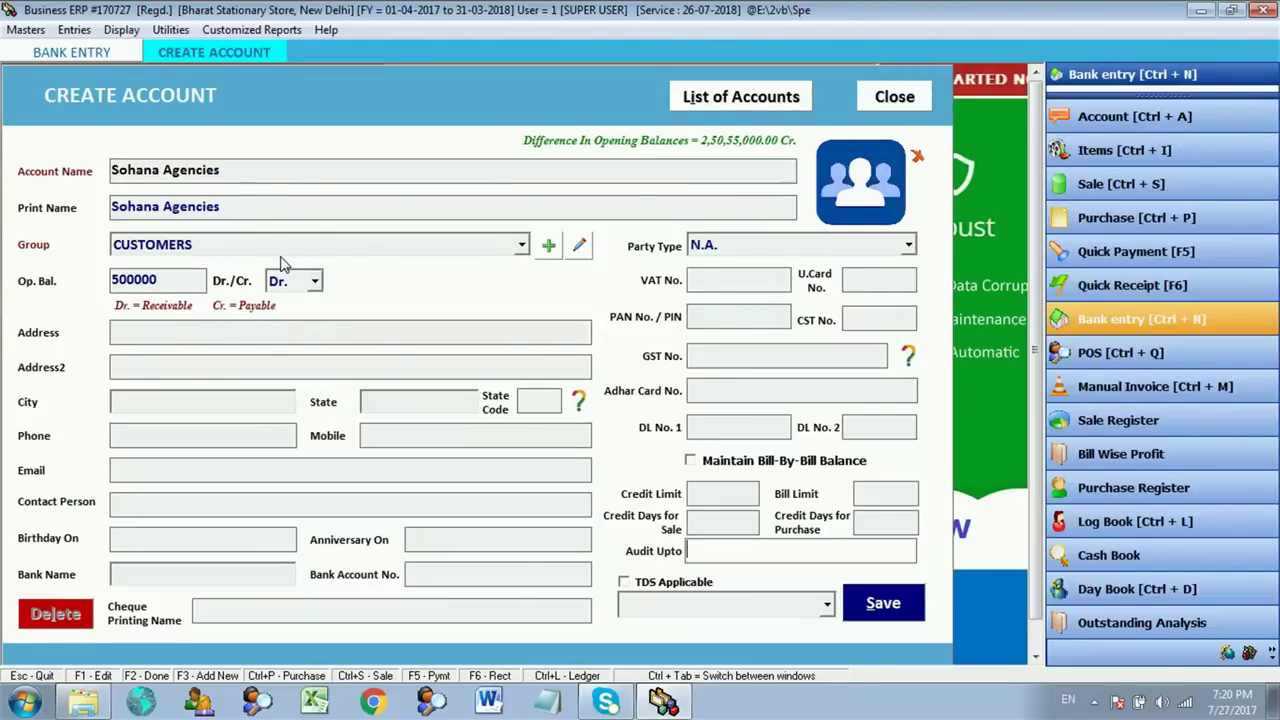
{"action": "key", "text": "Return"}
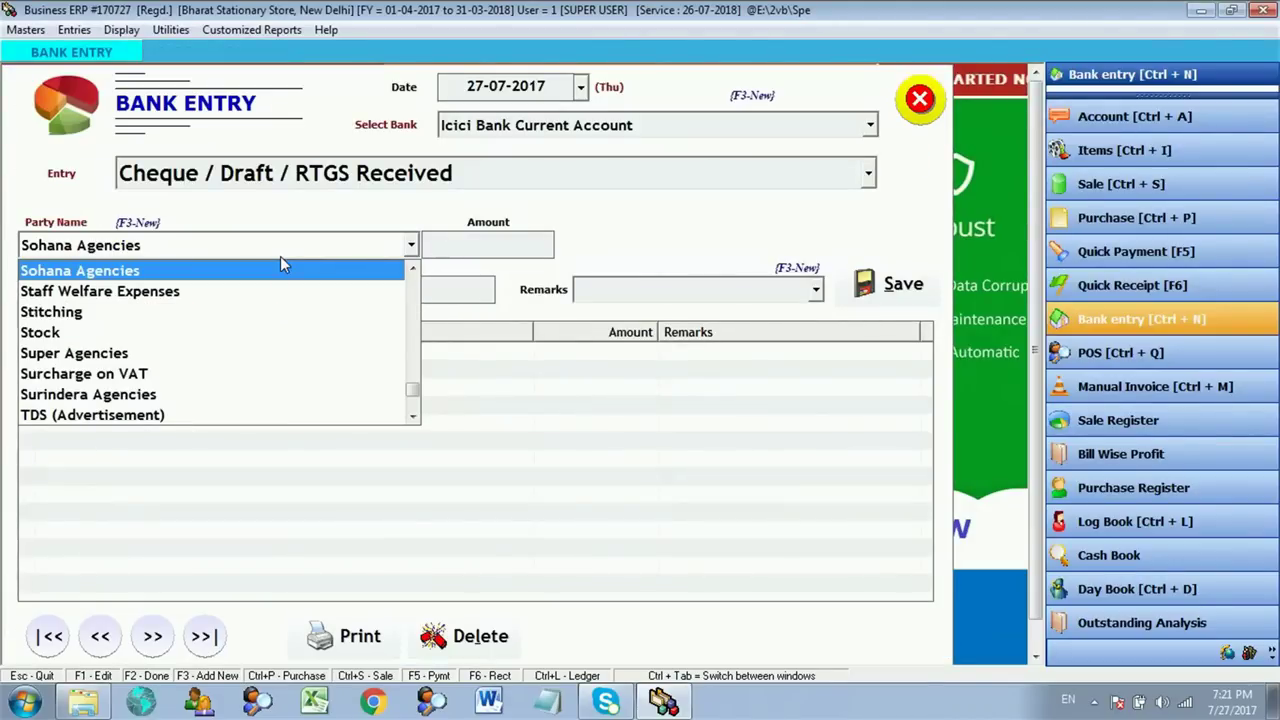
Record 200000 from Sohana Agencies, cheque 125996 dated 30-07-2017, remark 'by cheq', and save.
{"action": "key", "text": "Return"}
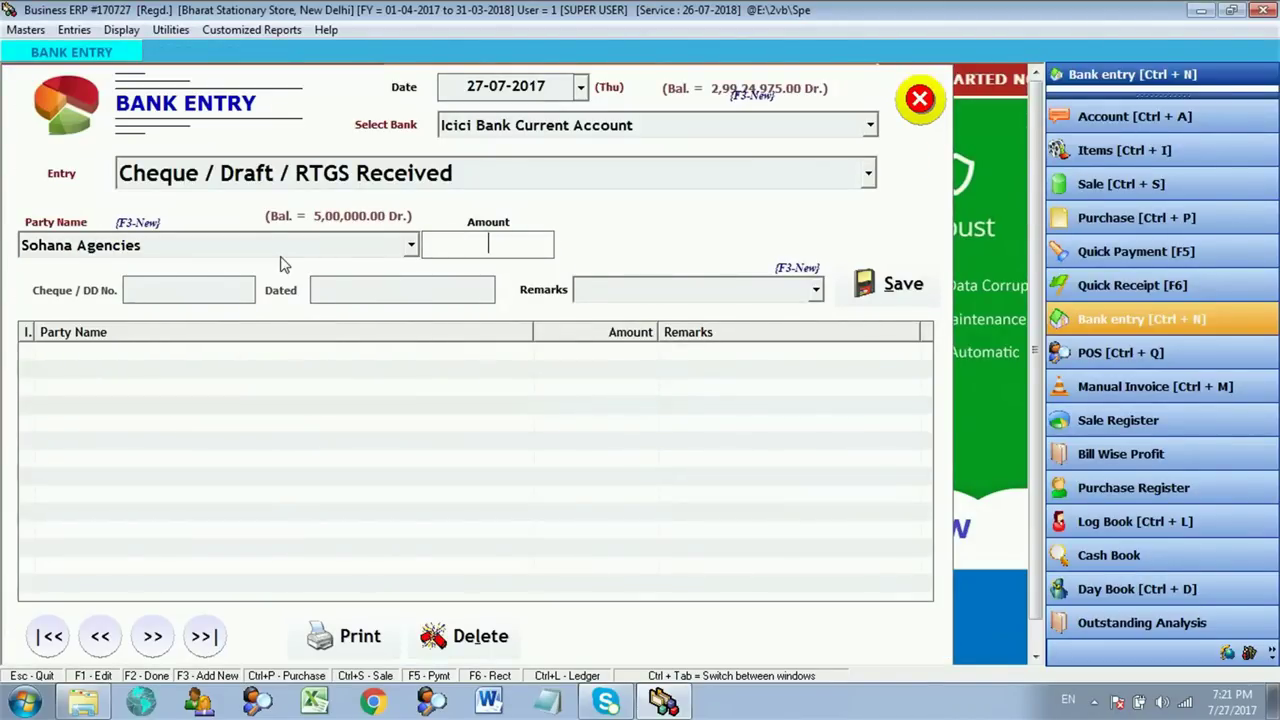
{"action": "type", "text": "200000"}
{"action": "key", "text": "Return"}
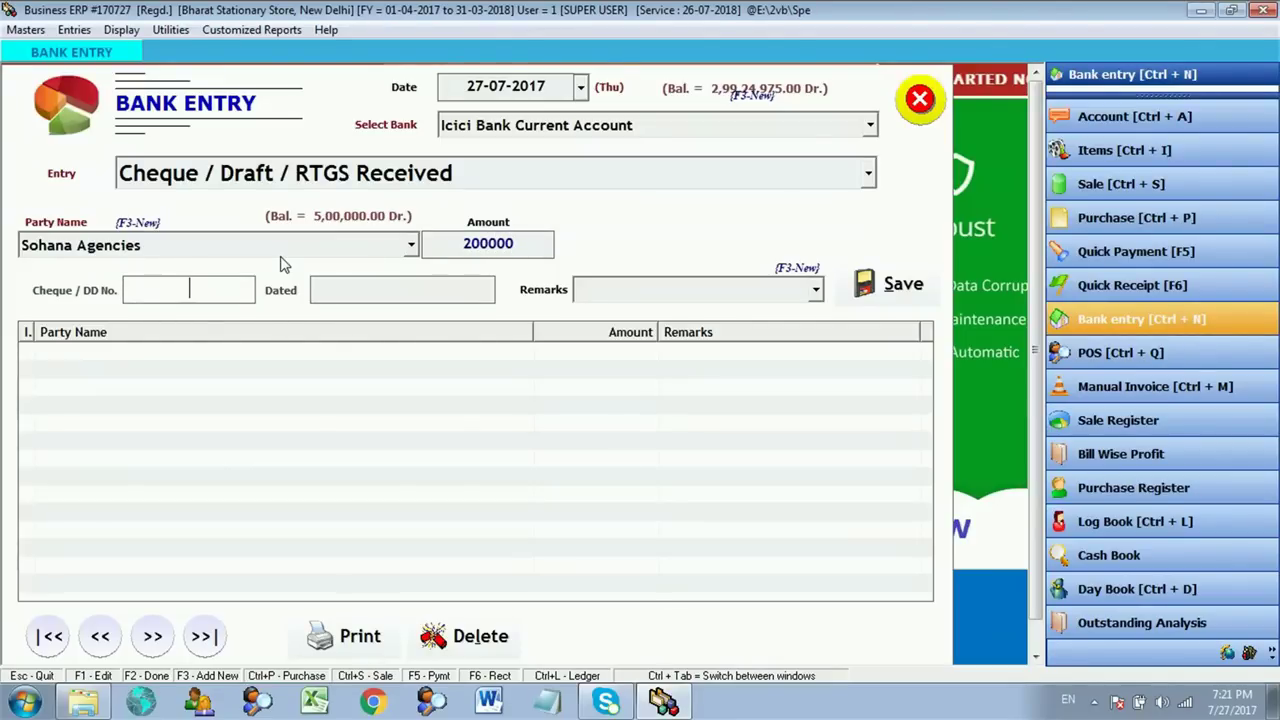
{"action": "type", "text": "125996"}
{"action": "key", "text": "Return"}
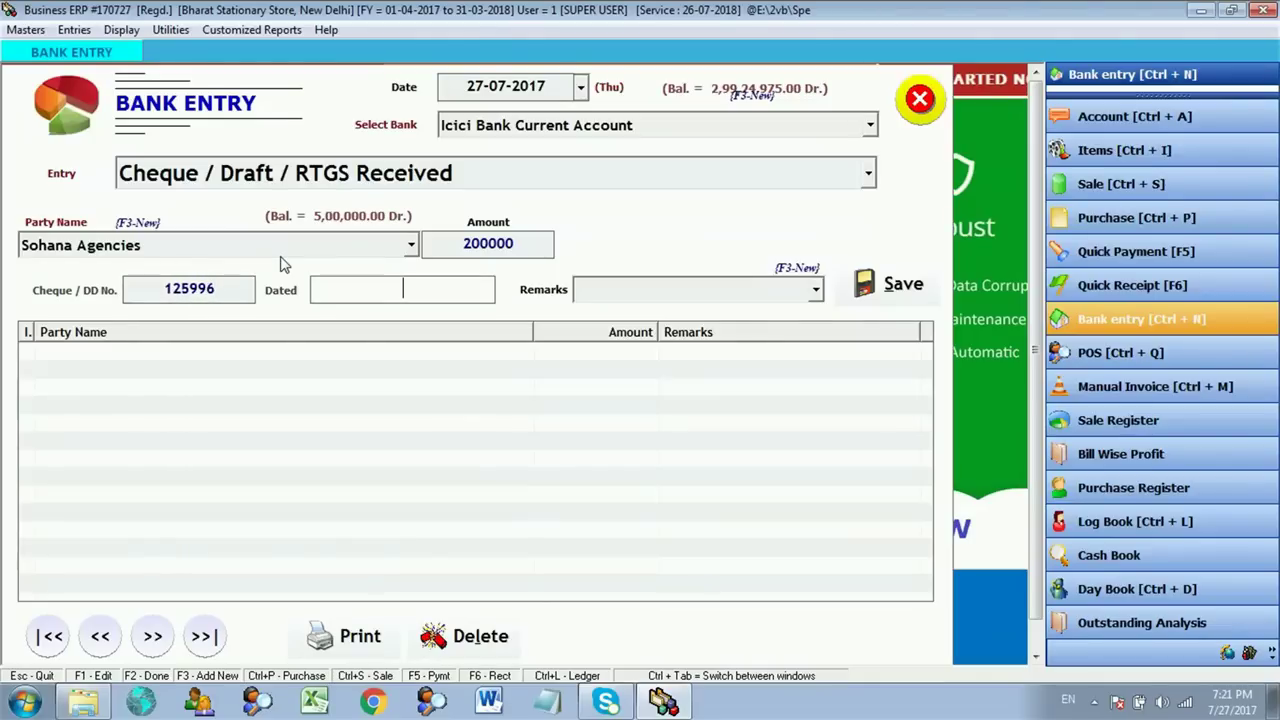
{"action": "type", "text": "30-07-2017"}
{"action": "key", "text": "Return"}
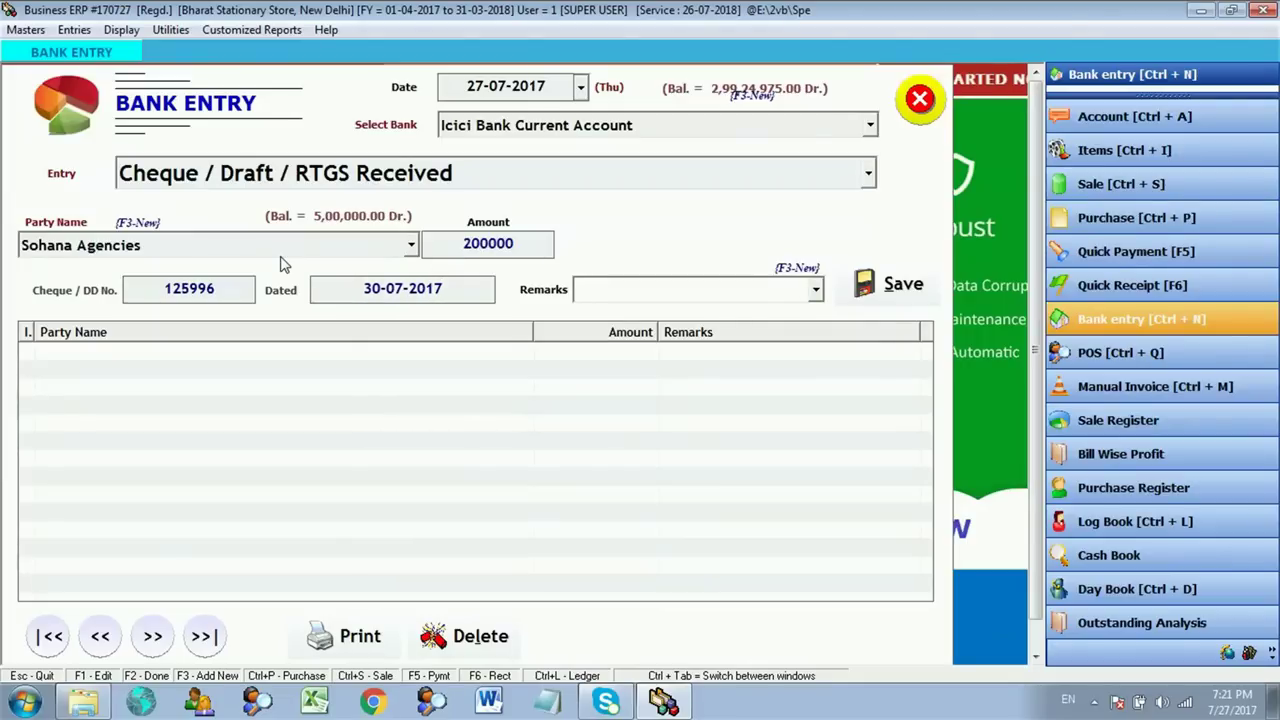
{"action": "type", "text": "by cheq"}
{"action": "key", "text": "Return"}
{"action": "key", "text": "Return"}
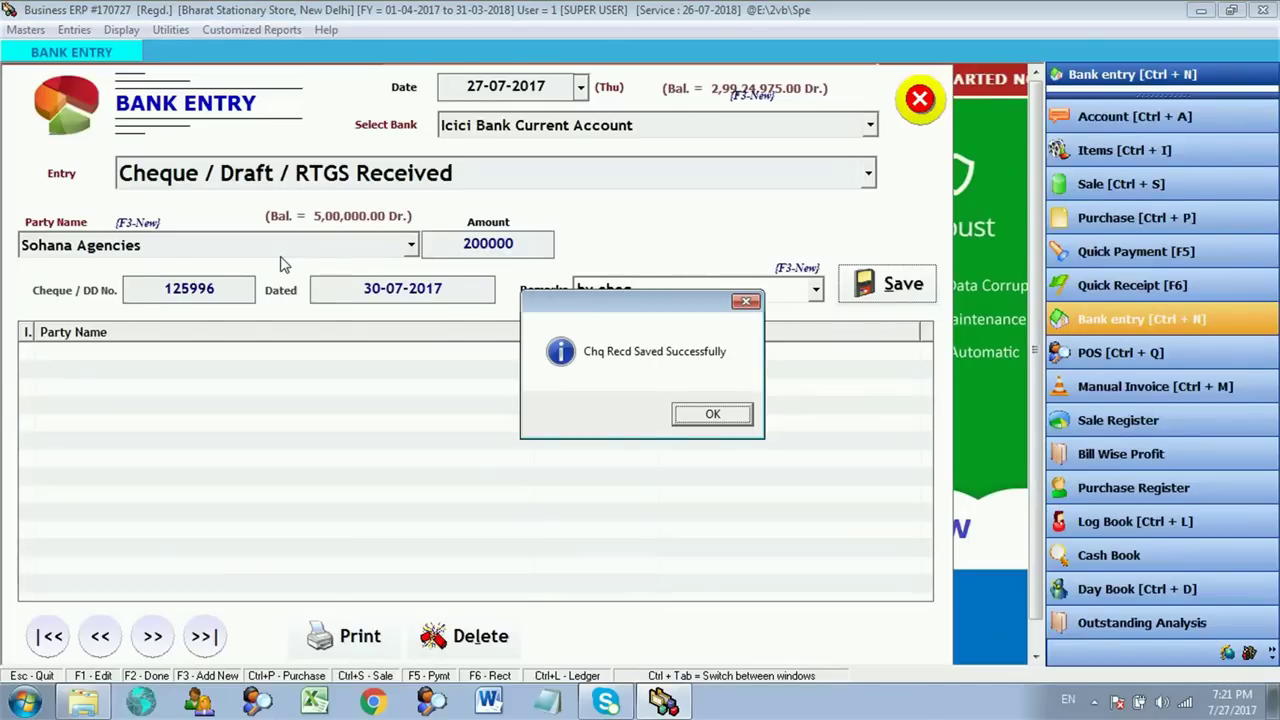
{"action": "key", "text": "Return"}
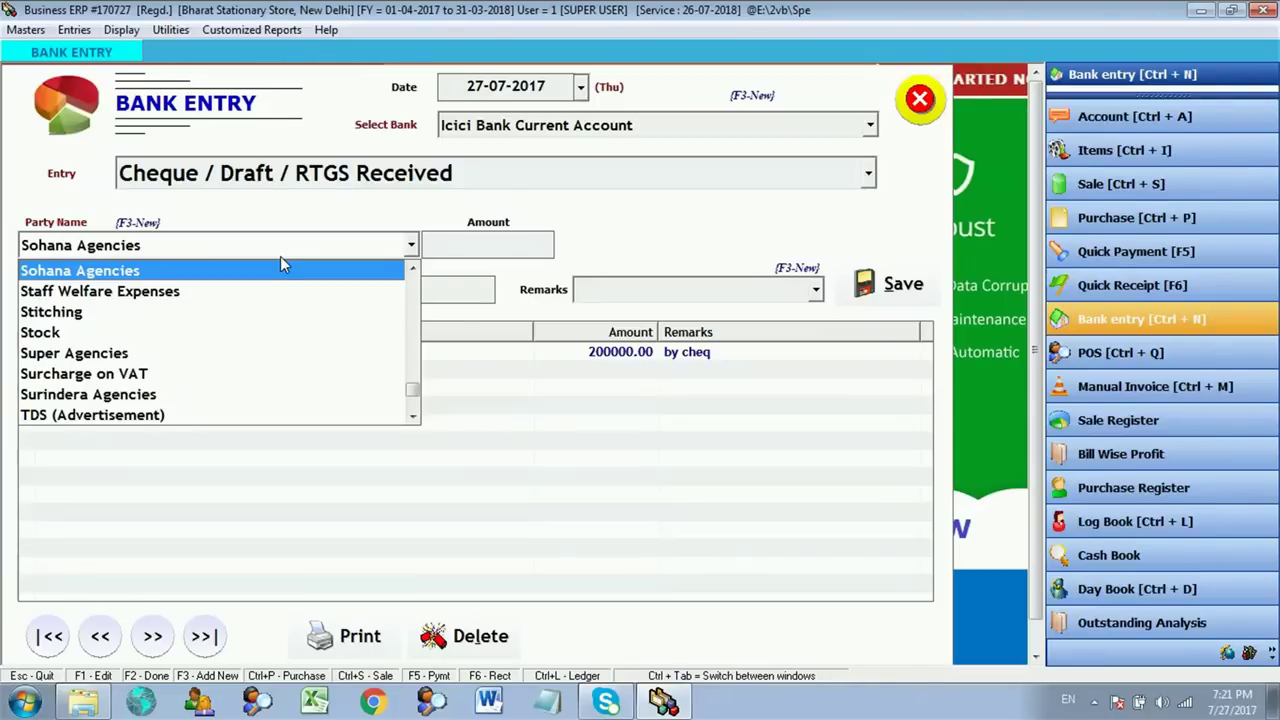
Set the entry type to Online Transfer drawn on Icici Bank Limit O/d Account.
{"action": "left_click", "coordinate": [532, 177]}
{"action": "left_click", "coordinate": [532, 177]}
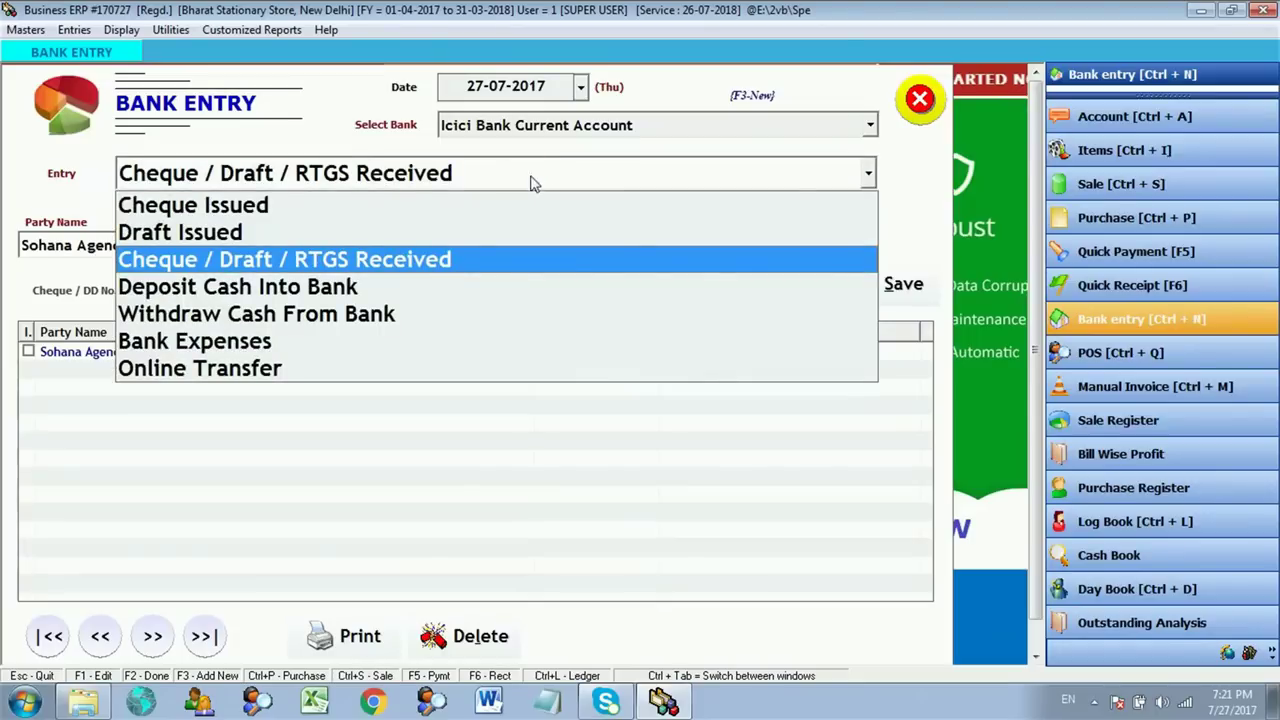
{"action": "left_click", "coordinate": [449, 370]}
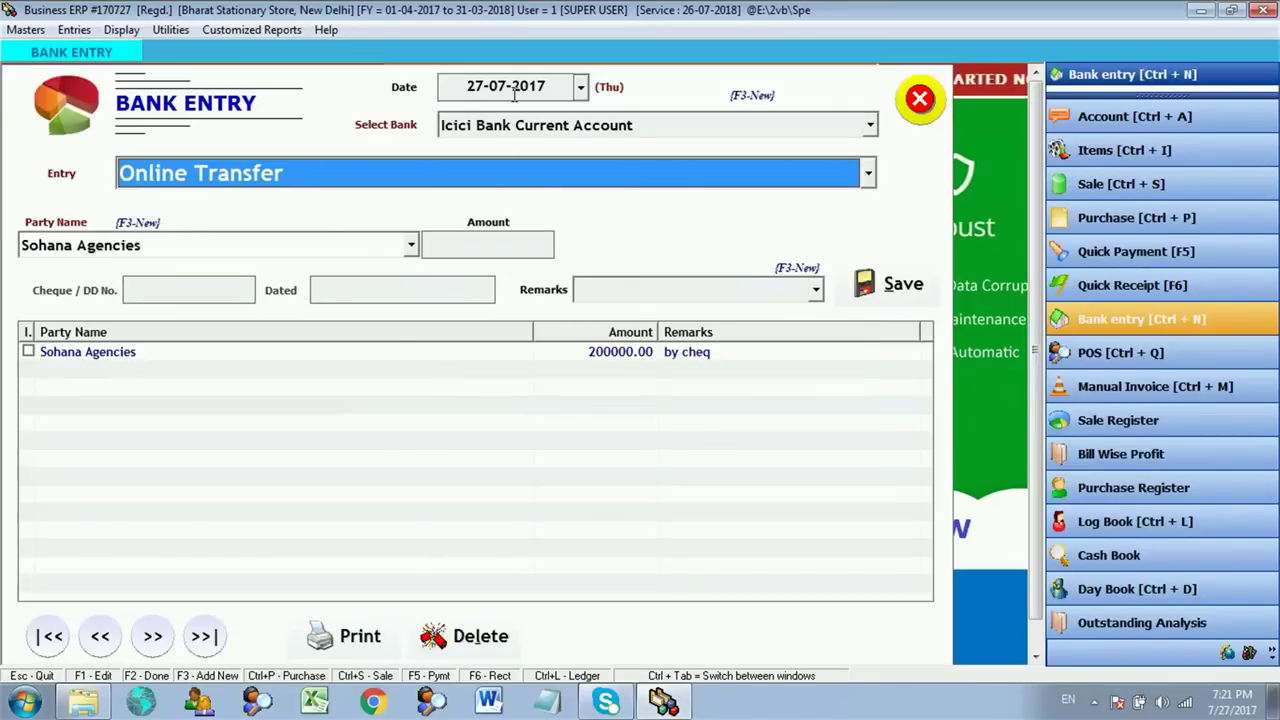
{"action": "left_click", "coordinate": [546, 135]}
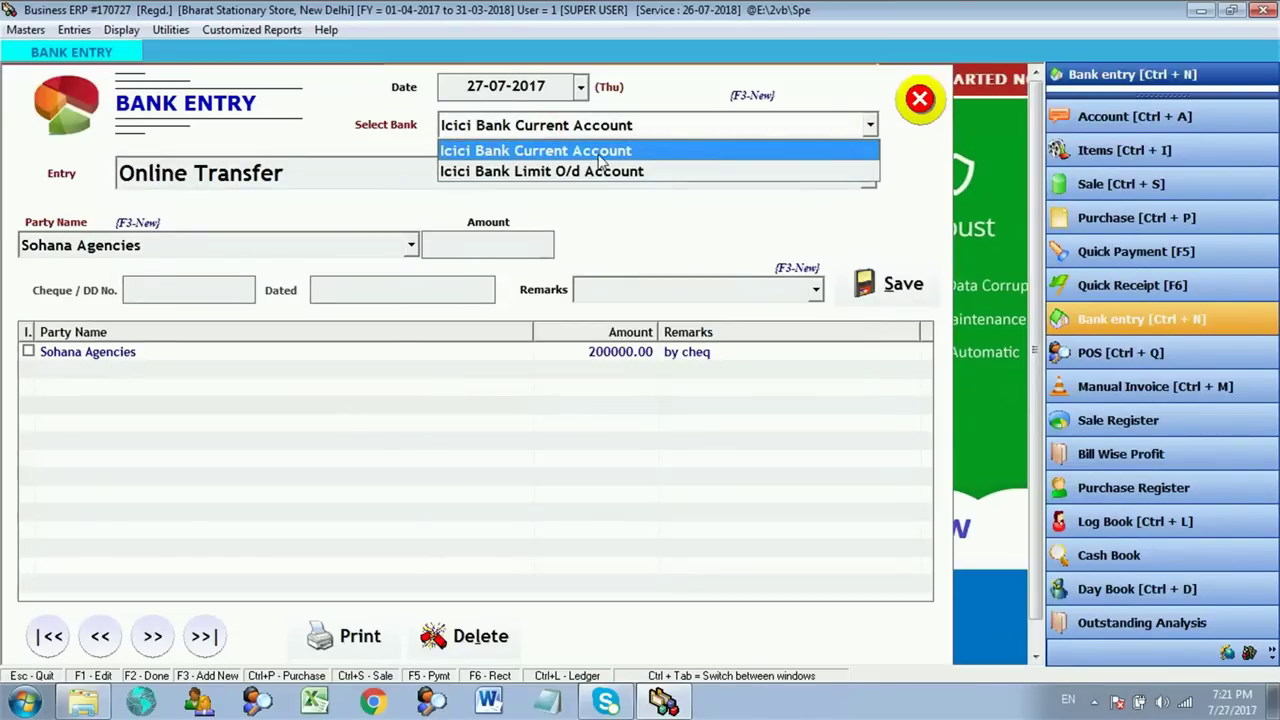
{"action": "left_click", "coordinate": [706, 152]}
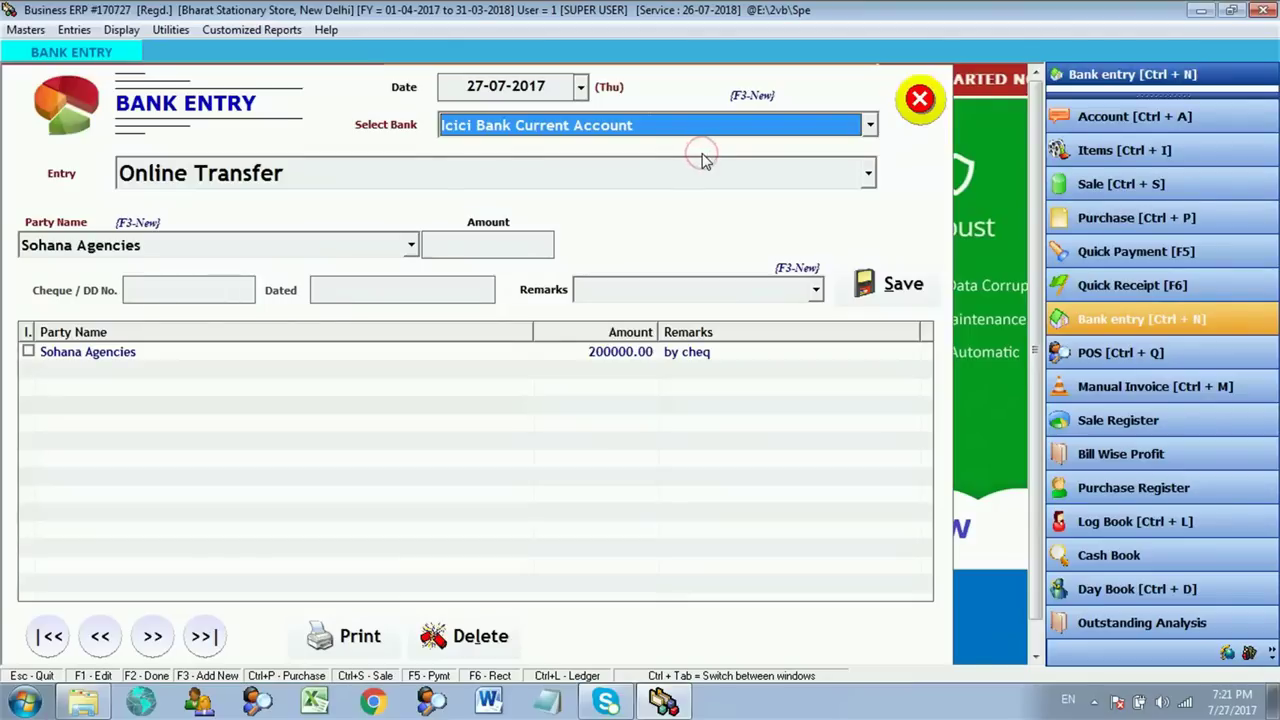
{"action": "key", "text": "Down"}
{"action": "key", "text": "Return"}
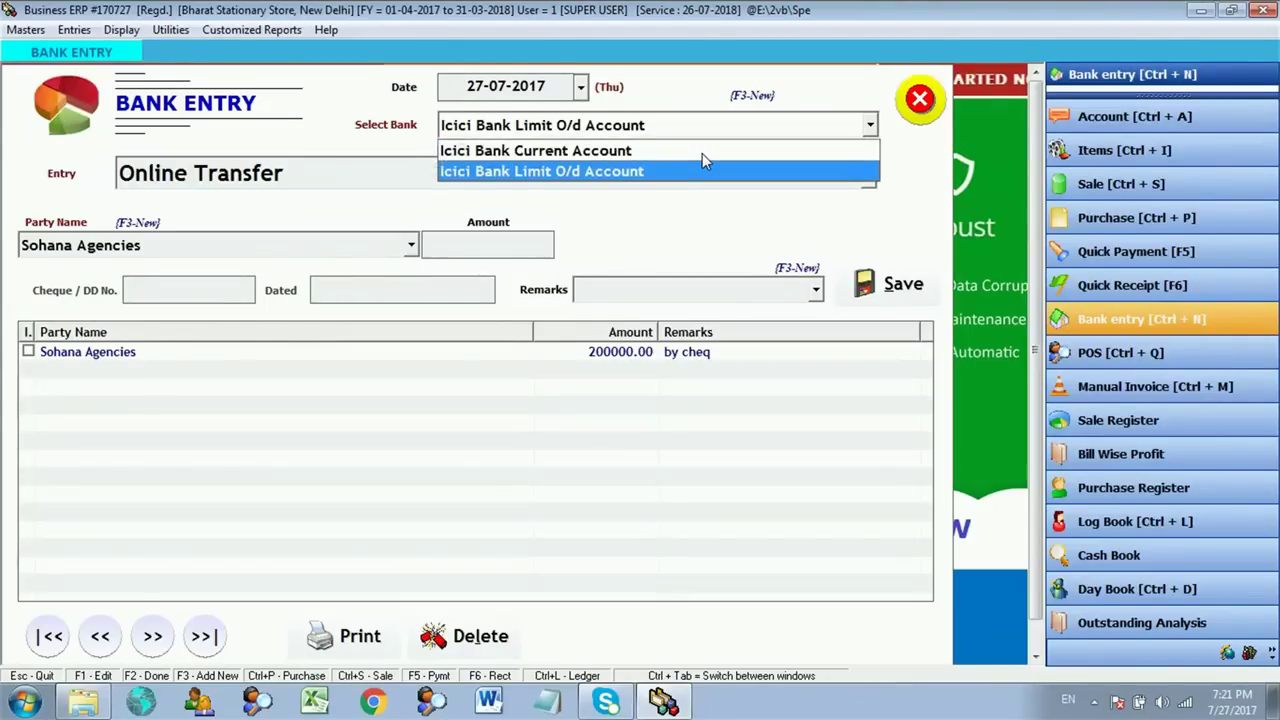
{"action": "key", "text": "Return"}
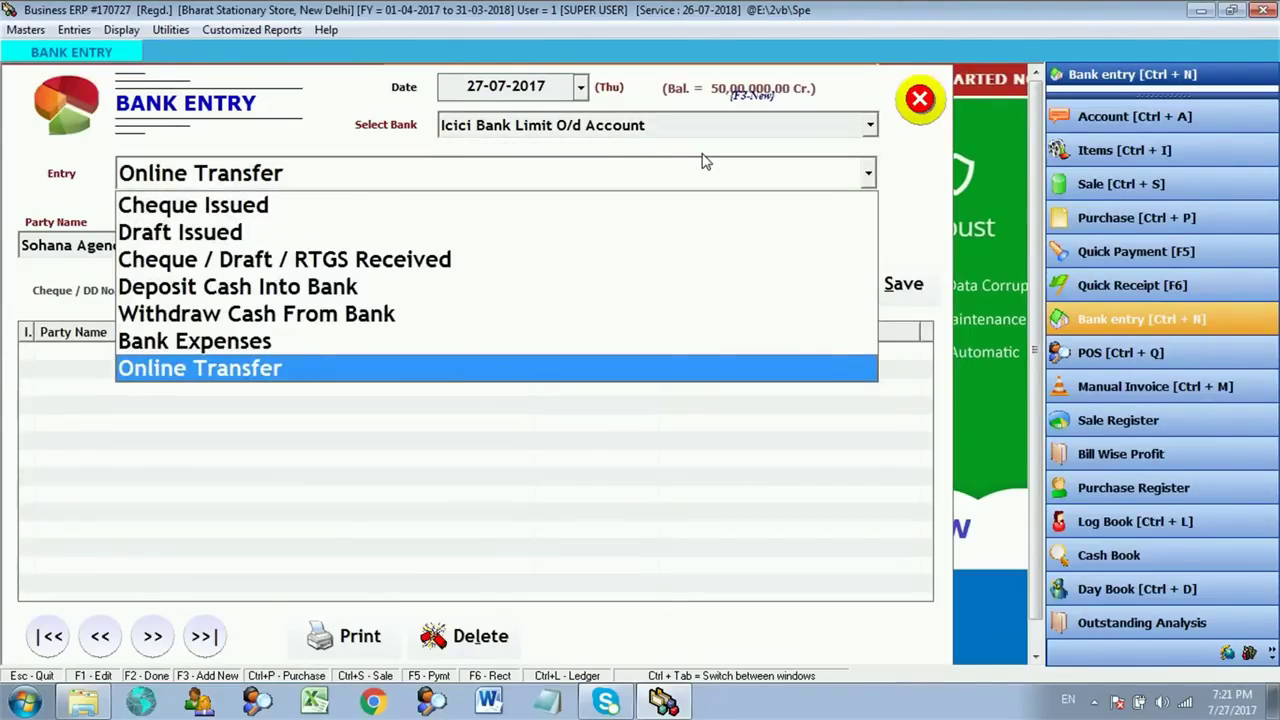
Transfer 25000 to Johny Enterprises with 10 expenses, totalling 25010, and save it.
{"action": "key", "text": "Return"}
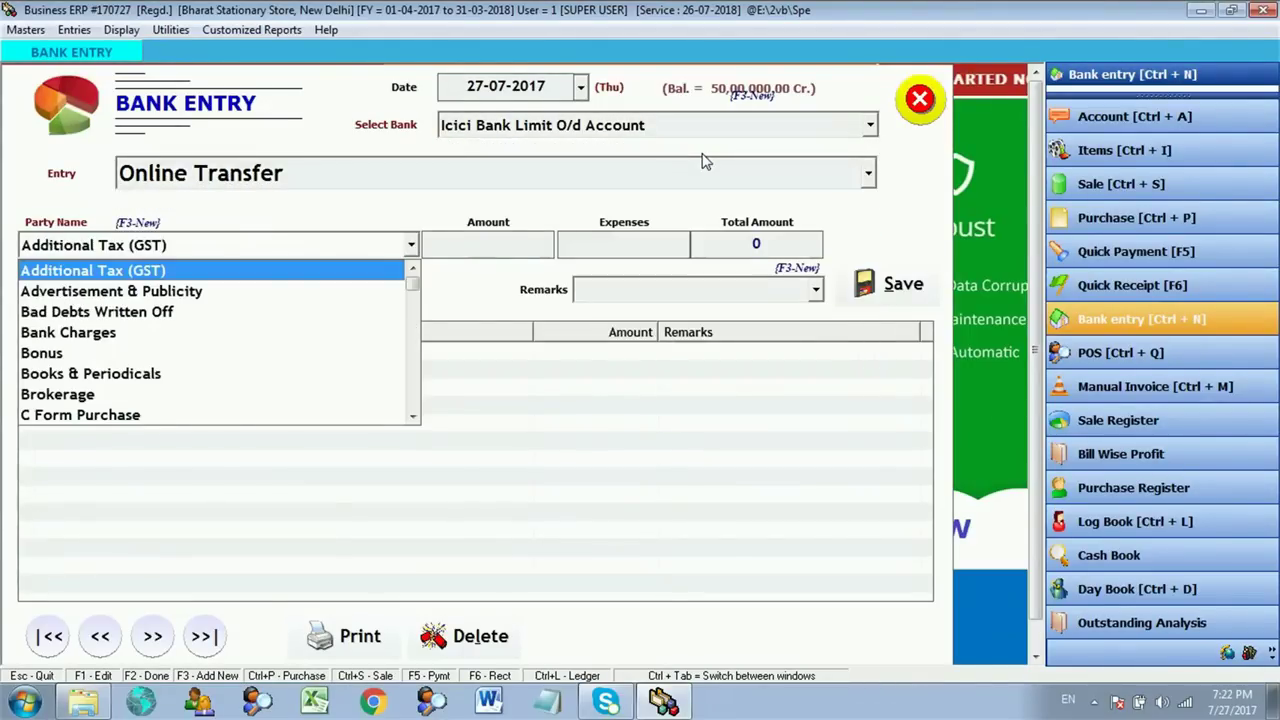
{"action": "key", "text": "Down"}
{"action": "key", "text": "Down"}
{"action": "key", "text": "Down"}
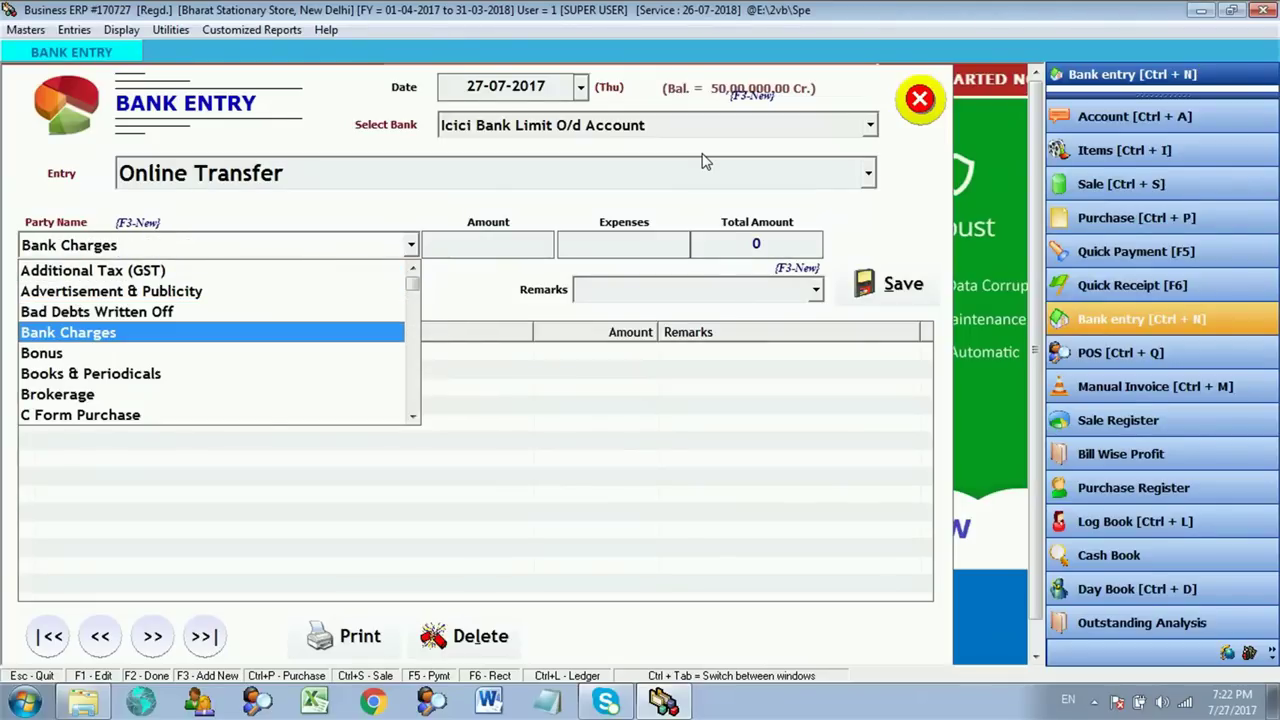
{"action": "key", "text": "j"}
{"action": "key", "text": "Down"}
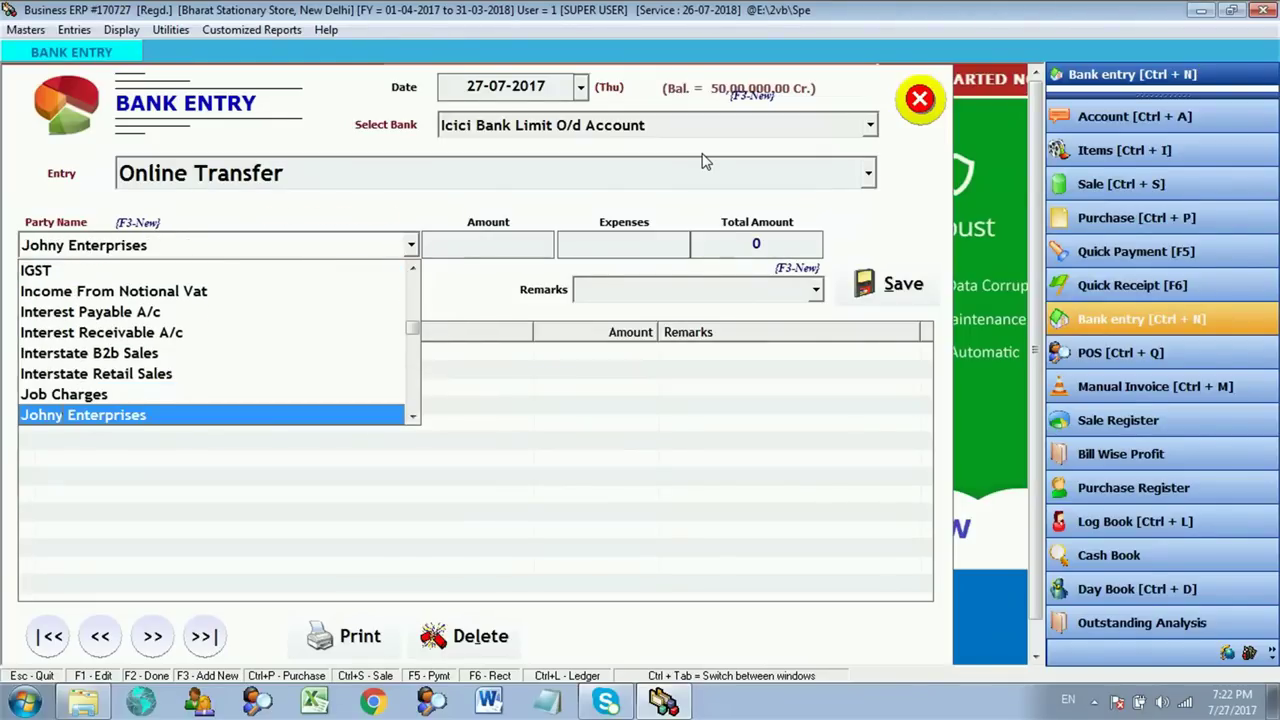
{"action": "key", "text": "Return"}
{"action": "type", "text": "25000"}
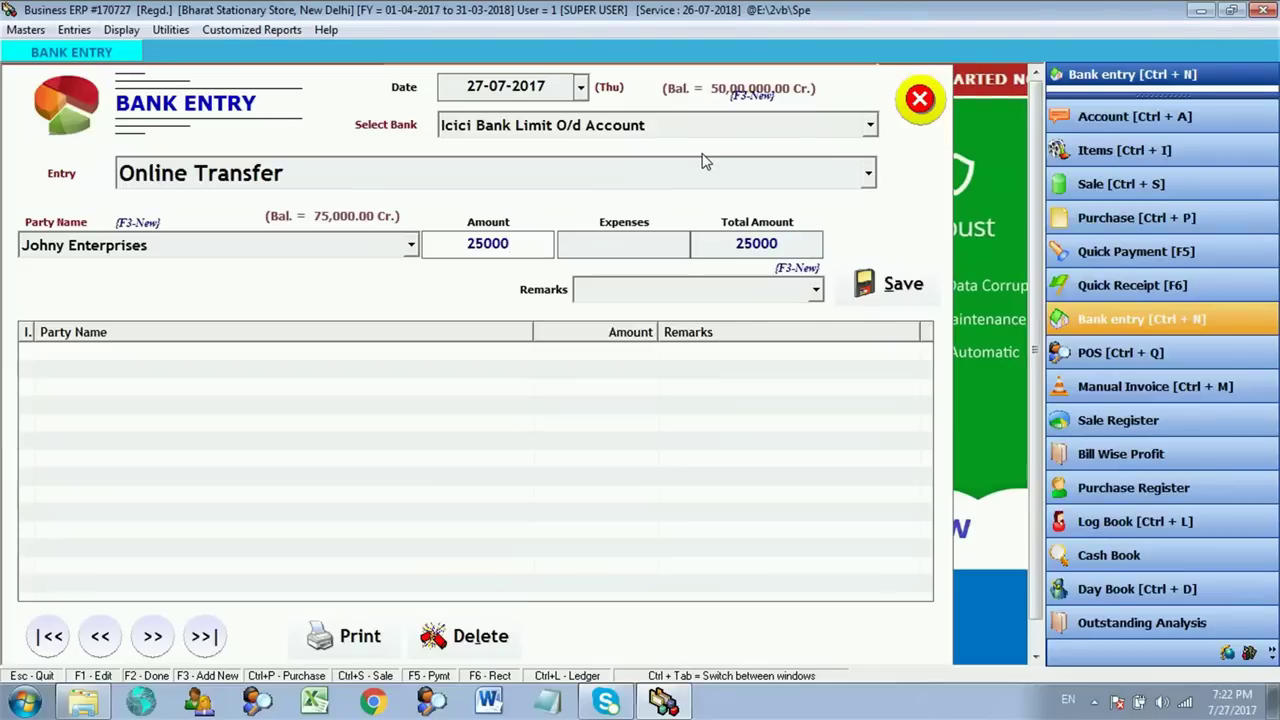
{"action": "key", "text": "Return"}
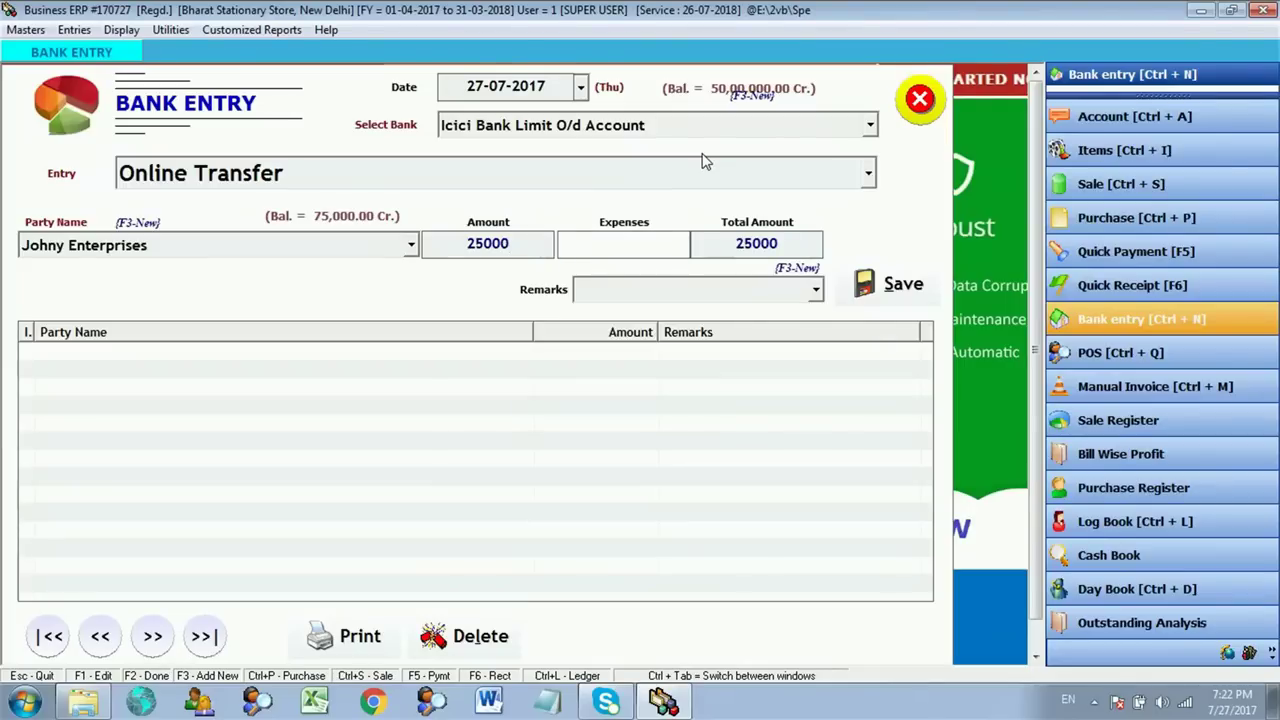
{"action": "type", "text": "10"}
{"action": "key", "text": "Return"}
{"action": "key", "text": "Return"}
{"action": "key", "text": "Return"}
{"action": "key", "text": "Return"}
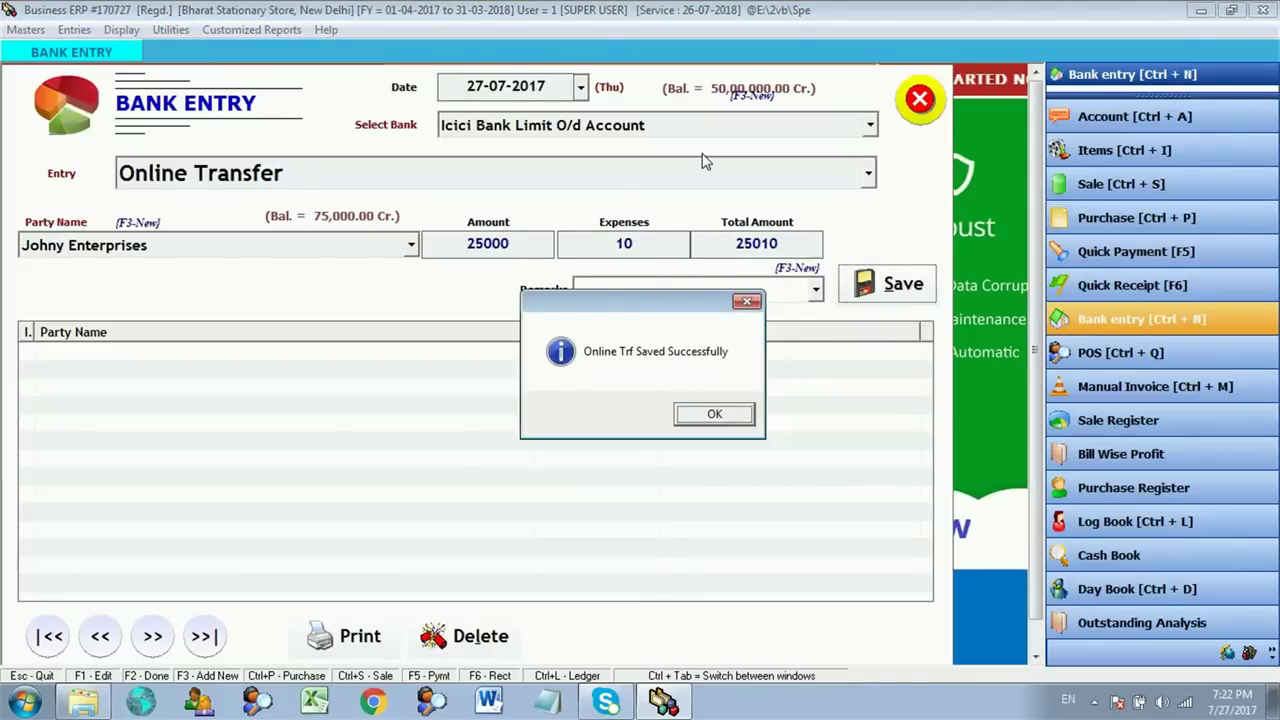
{"action": "key", "text": "Return"}
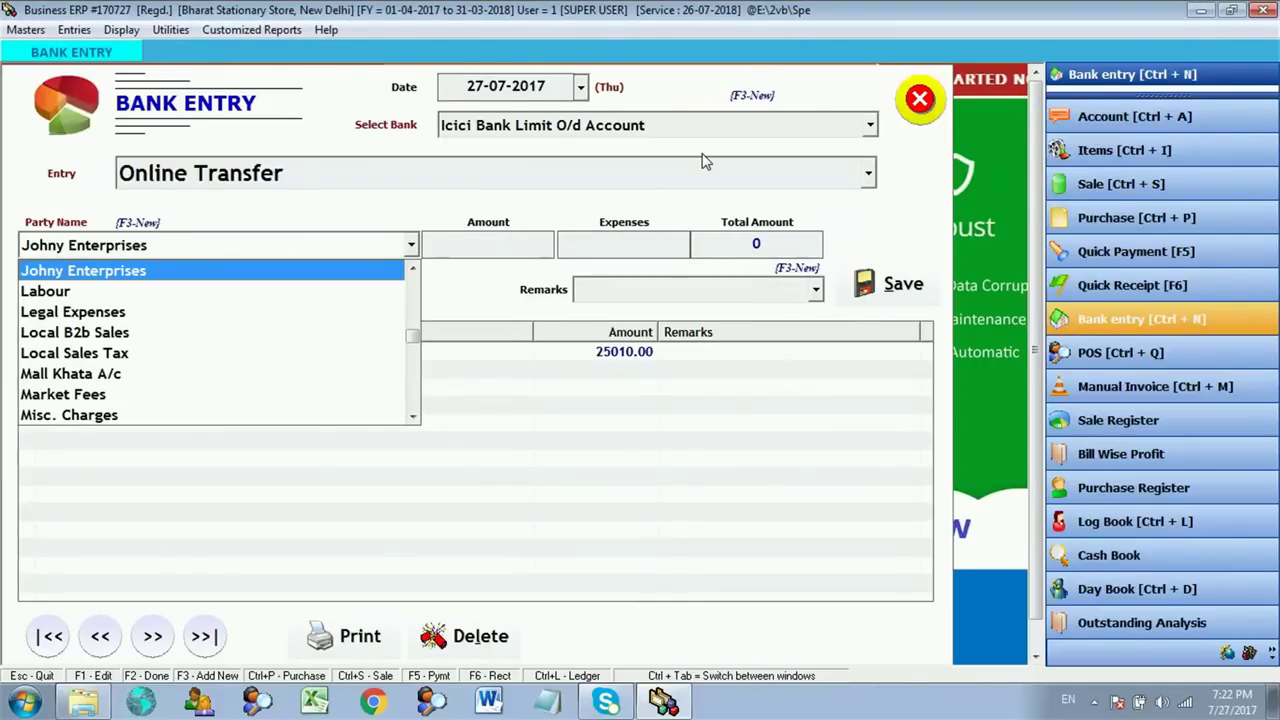
Load the saved Johny Enterprises transfer back into the Bank Entry form for editing.
{"action": "left_click", "coordinate": [754, 562]}
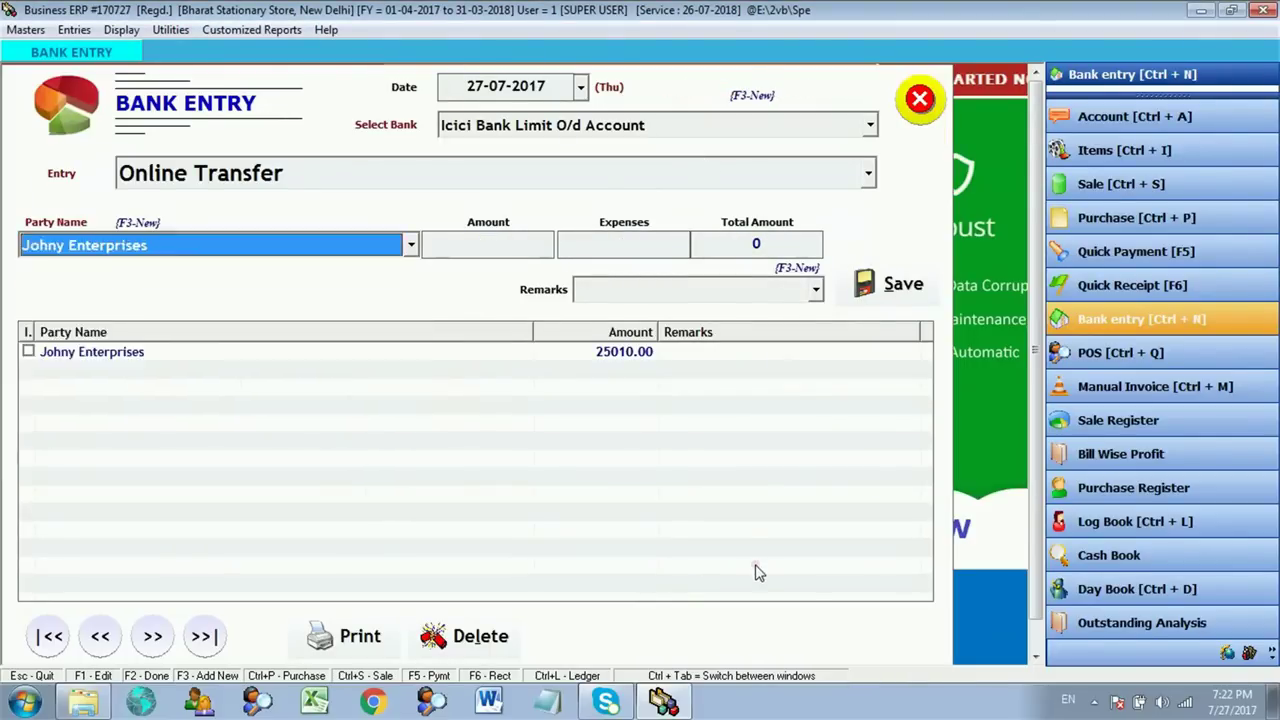
{"action": "left_click", "coordinate": [664, 443]}
{"action": "left_click", "coordinate": [434, 432]}
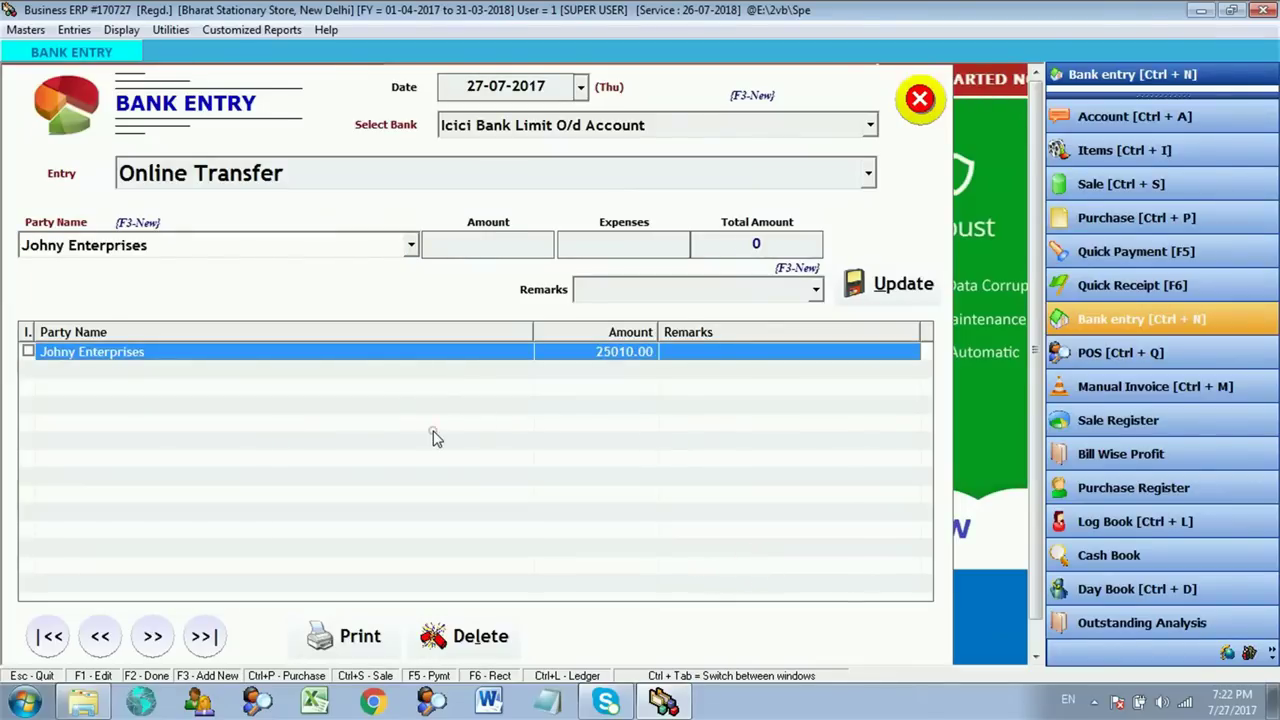
Enter the transfer's reference number as its remark and update the entry.
{"action": "left_click", "coordinate": [652, 283]}
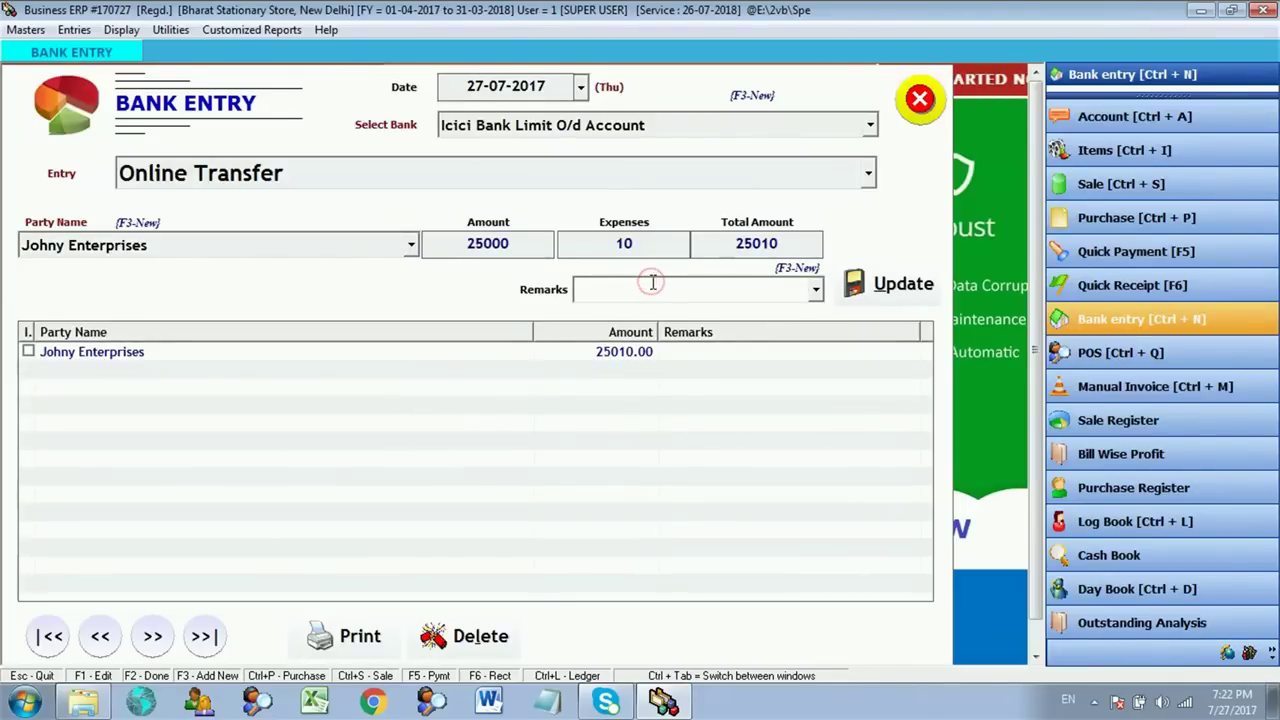
{"action": "type", "text": "65463211225"}
{"action": "key", "text": "Return"}
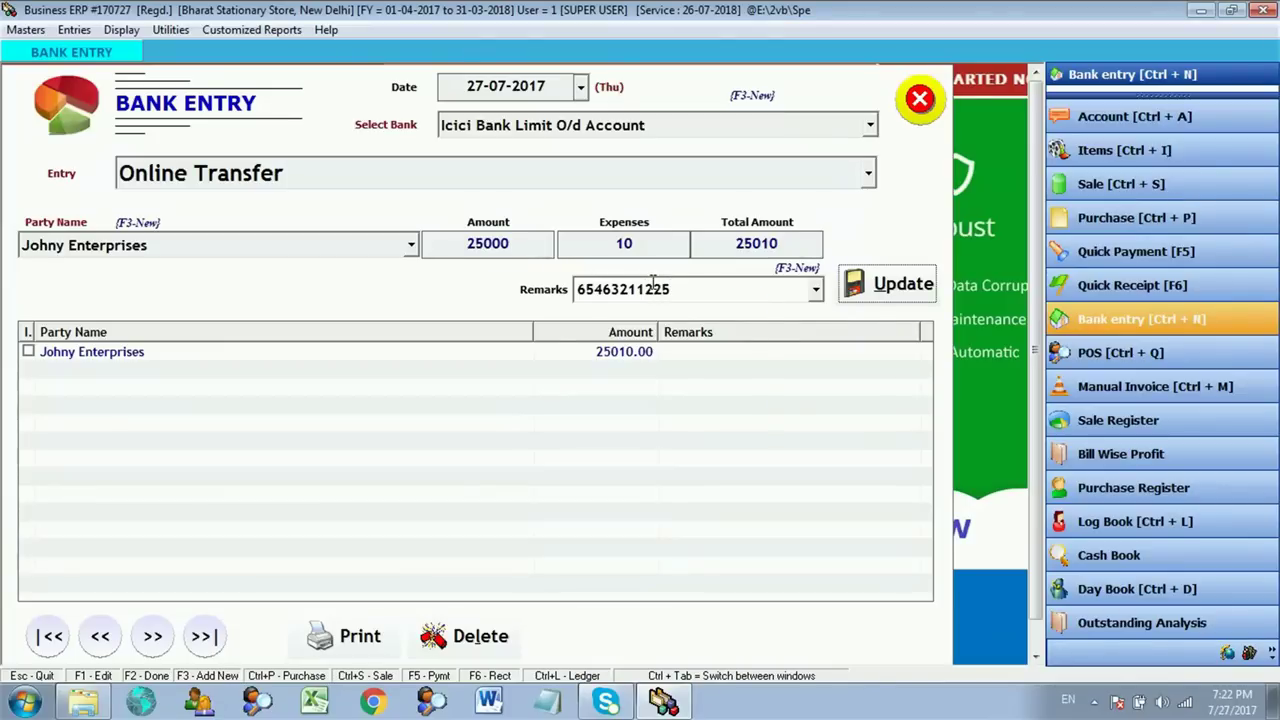
{"action": "key", "text": "Return"}
{"action": "key", "text": "Return"}
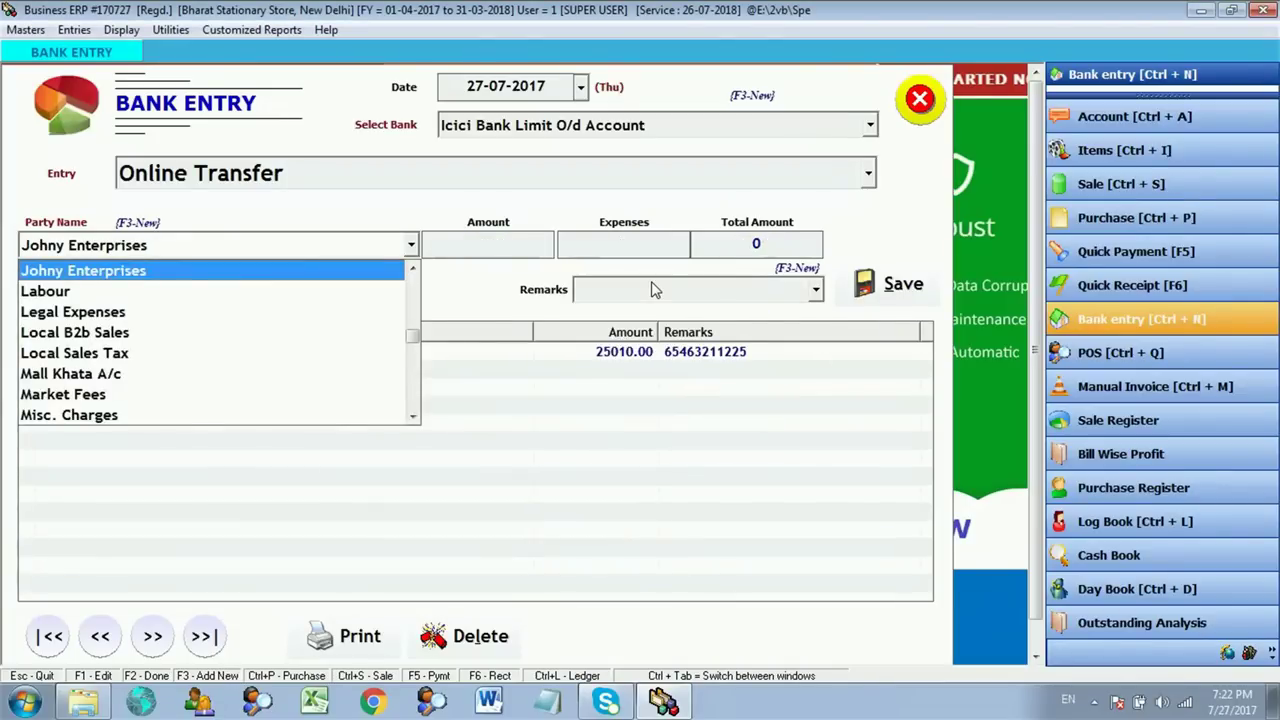
{"action": "left_click", "coordinate": [660, 449]}
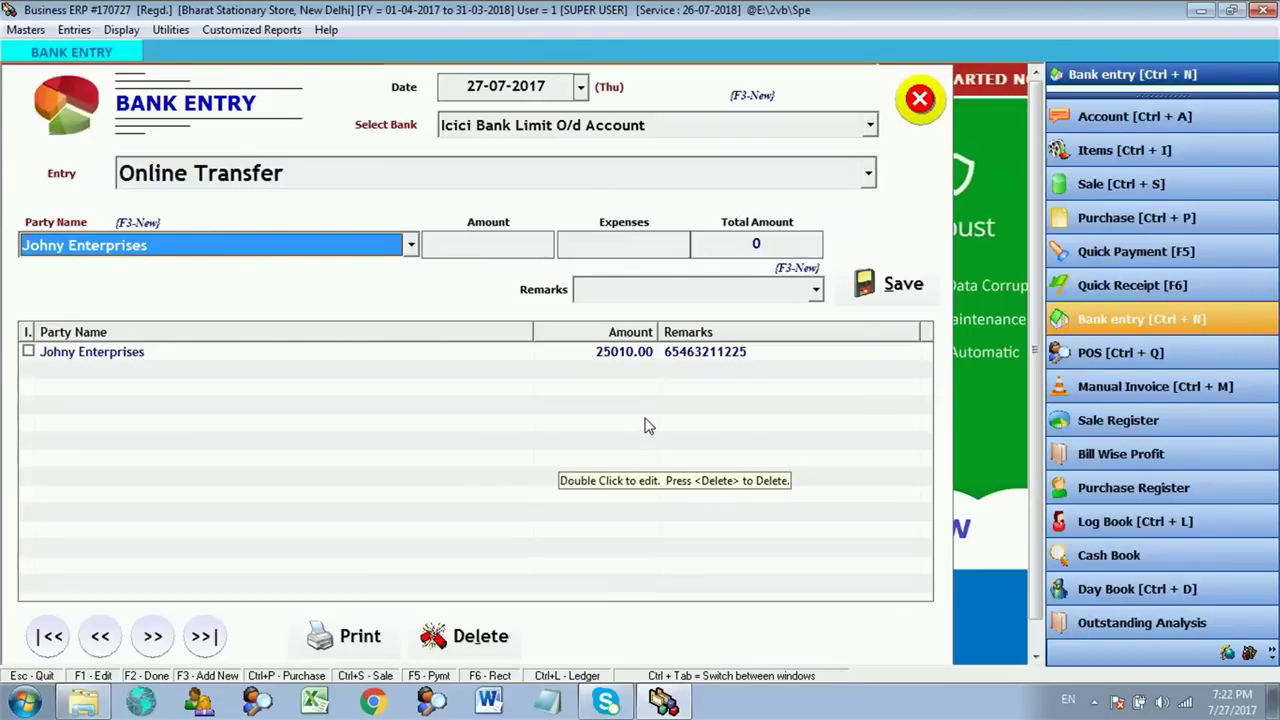
{"action": "left_click", "coordinate": [608, 180]}
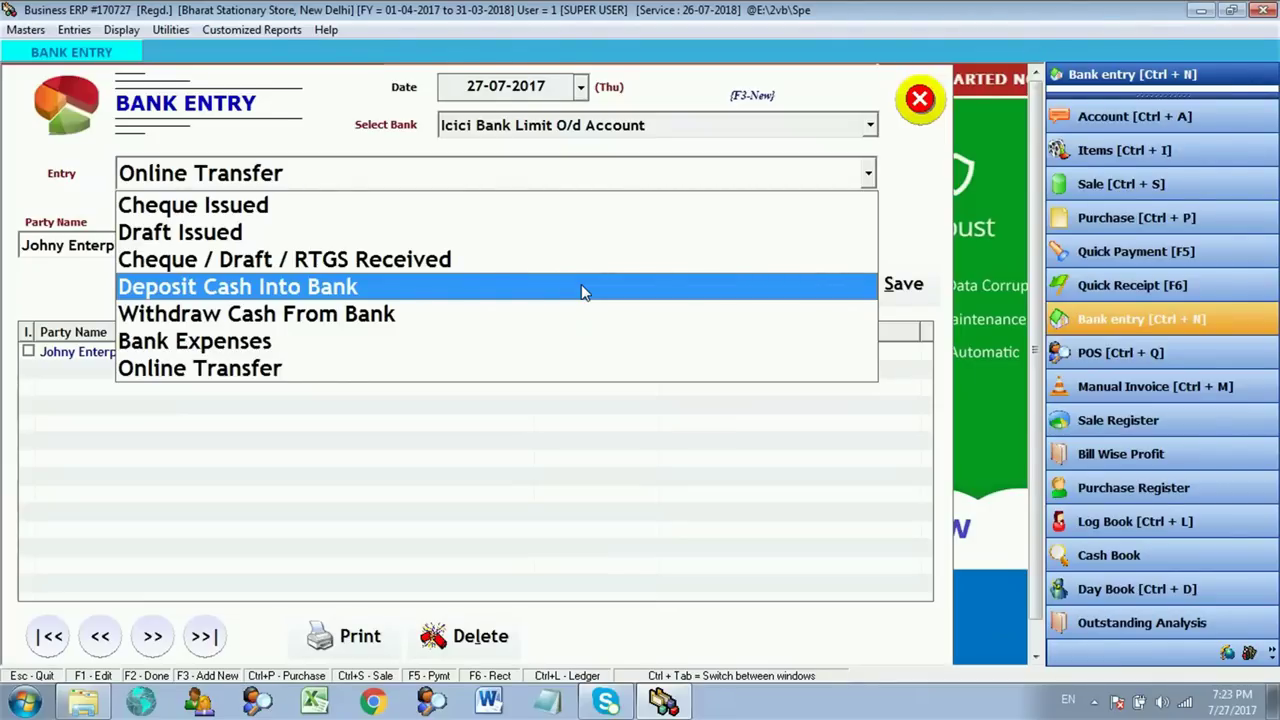
Start a Withdraw Cash From Bank entry on Icici Bank Current Account with Cash as party.
{"action": "left_click", "coordinate": [620, 130]}
{"action": "left_click", "coordinate": [618, 128]}
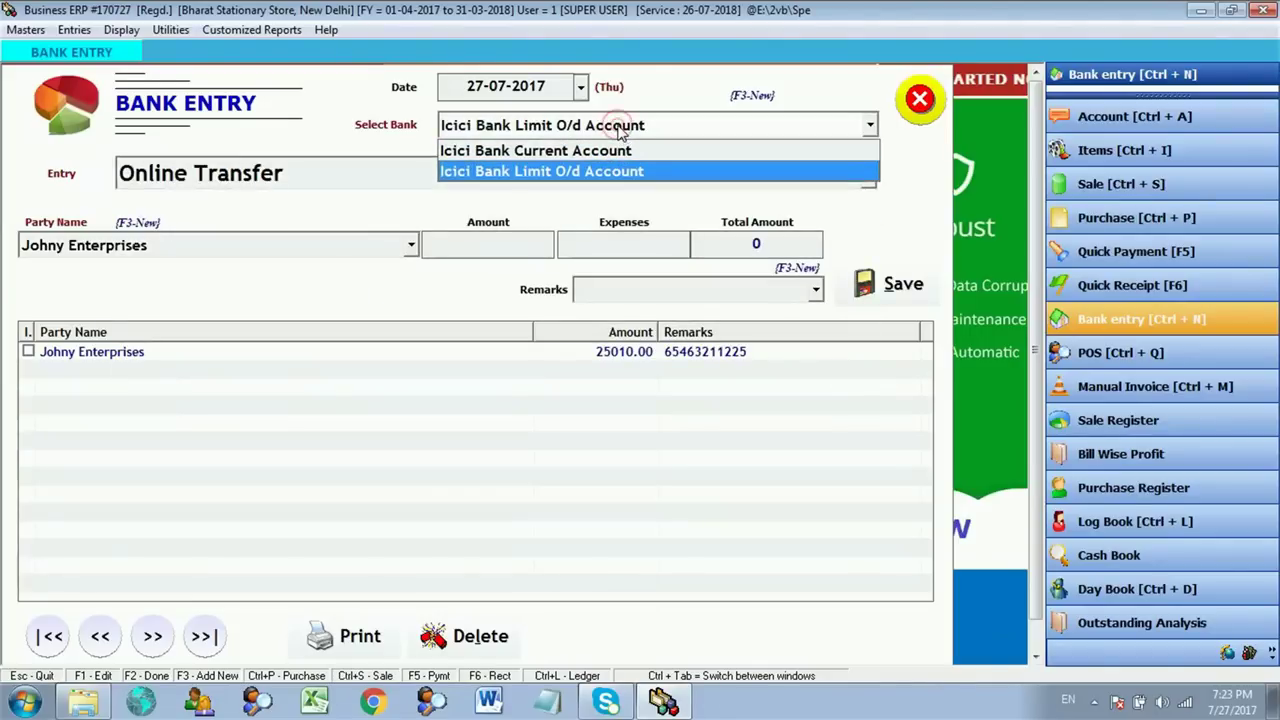
{"action": "left_click", "coordinate": [578, 152]}
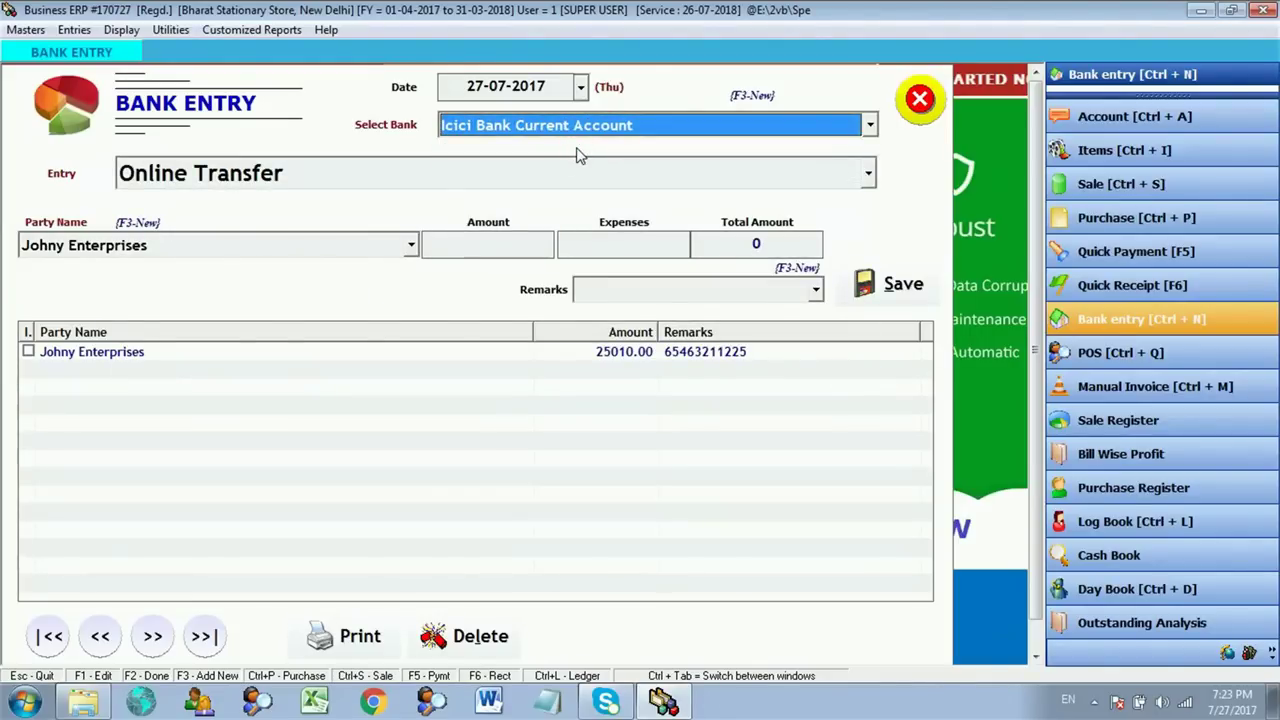
{"action": "key", "text": "Return"}
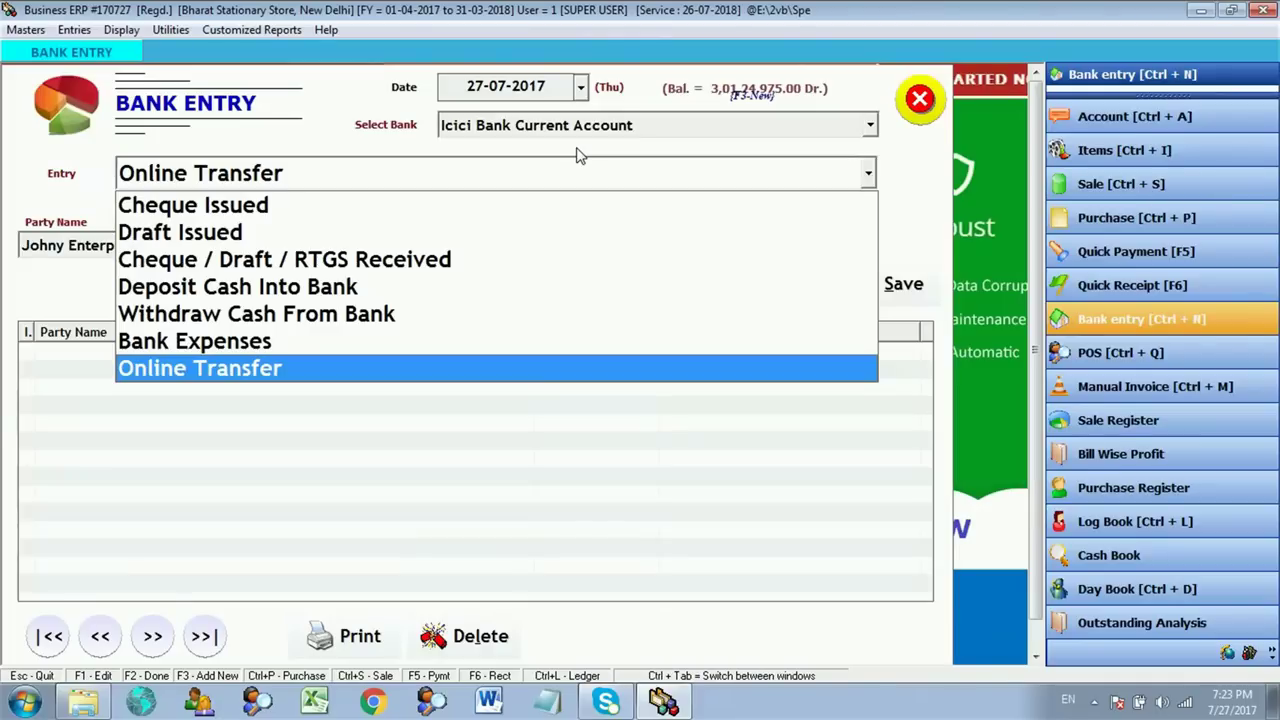
{"action": "key", "text": "Up"}
{"action": "key", "text": "Up"}
{"action": "key", "text": "Up"}
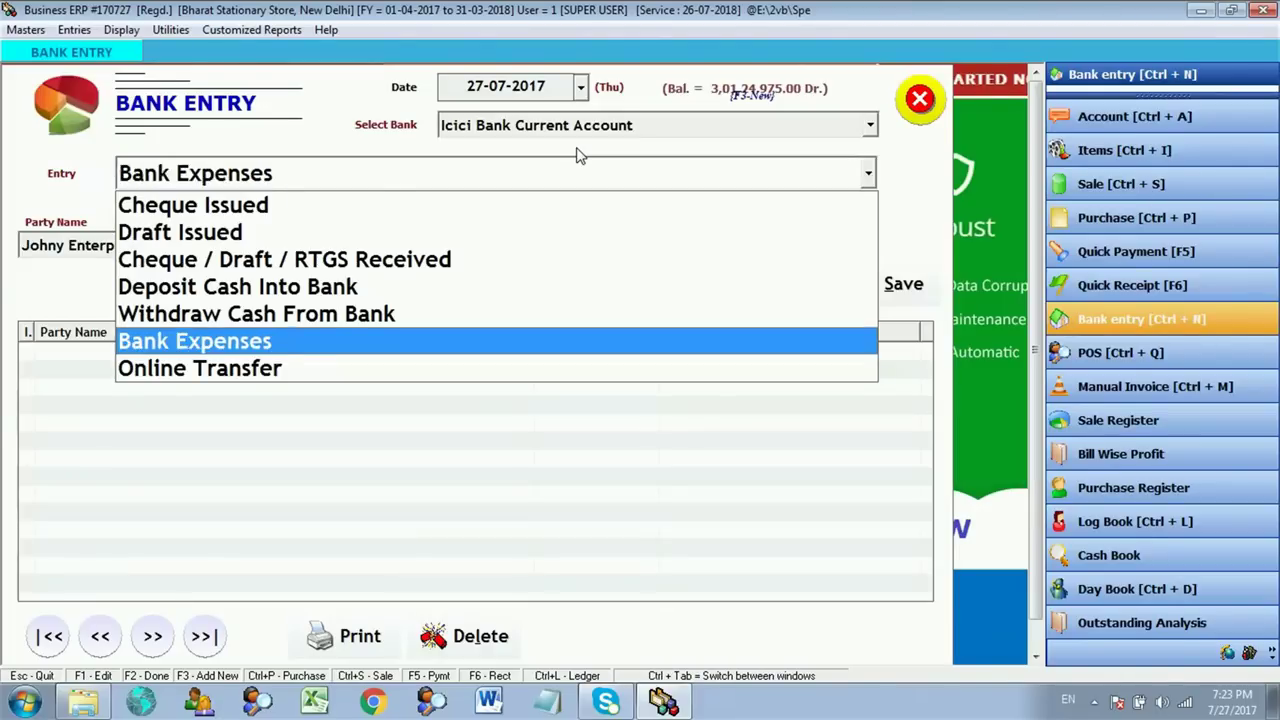
{"action": "key", "text": "Down"}
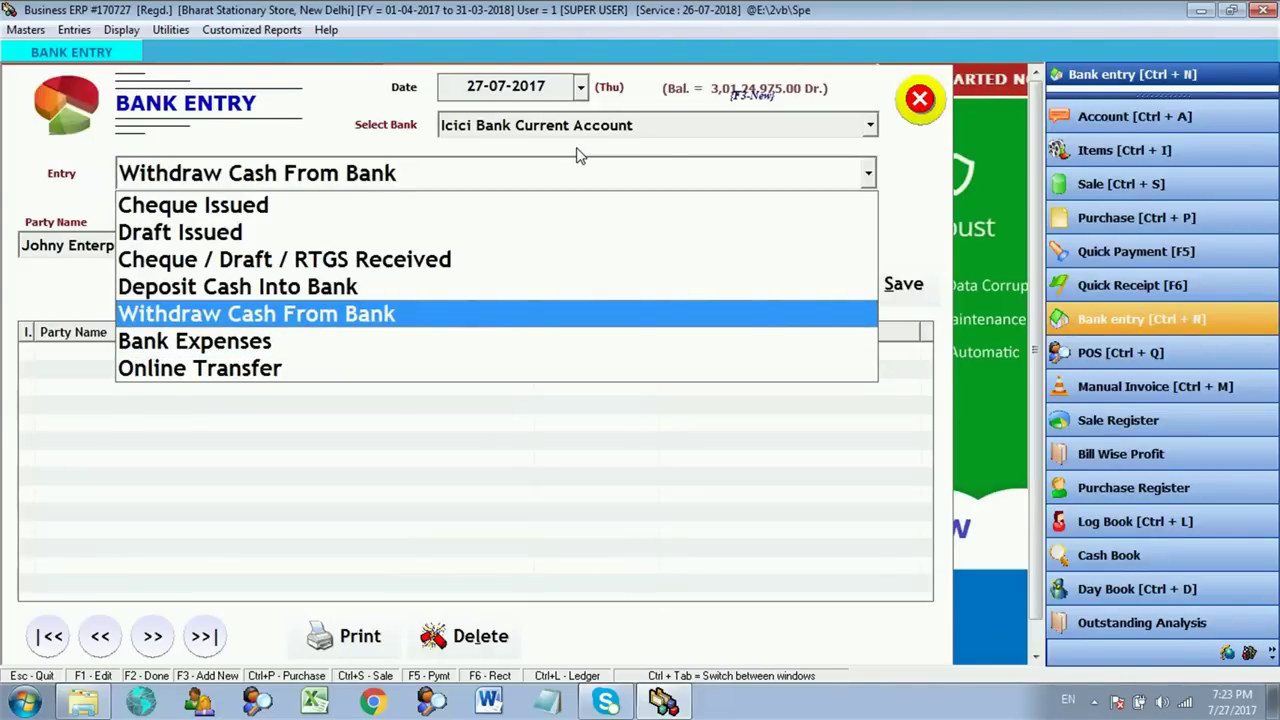
{"action": "key", "text": "Return"}
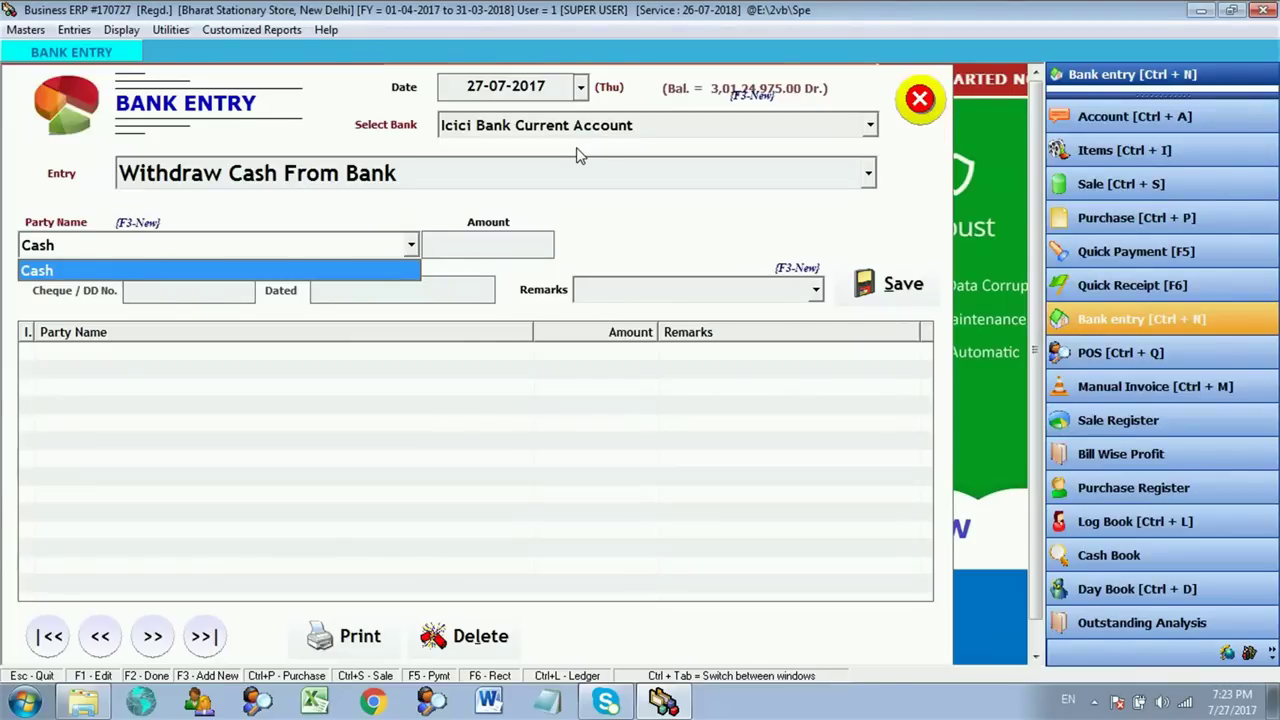
{"action": "key", "text": "Return"}
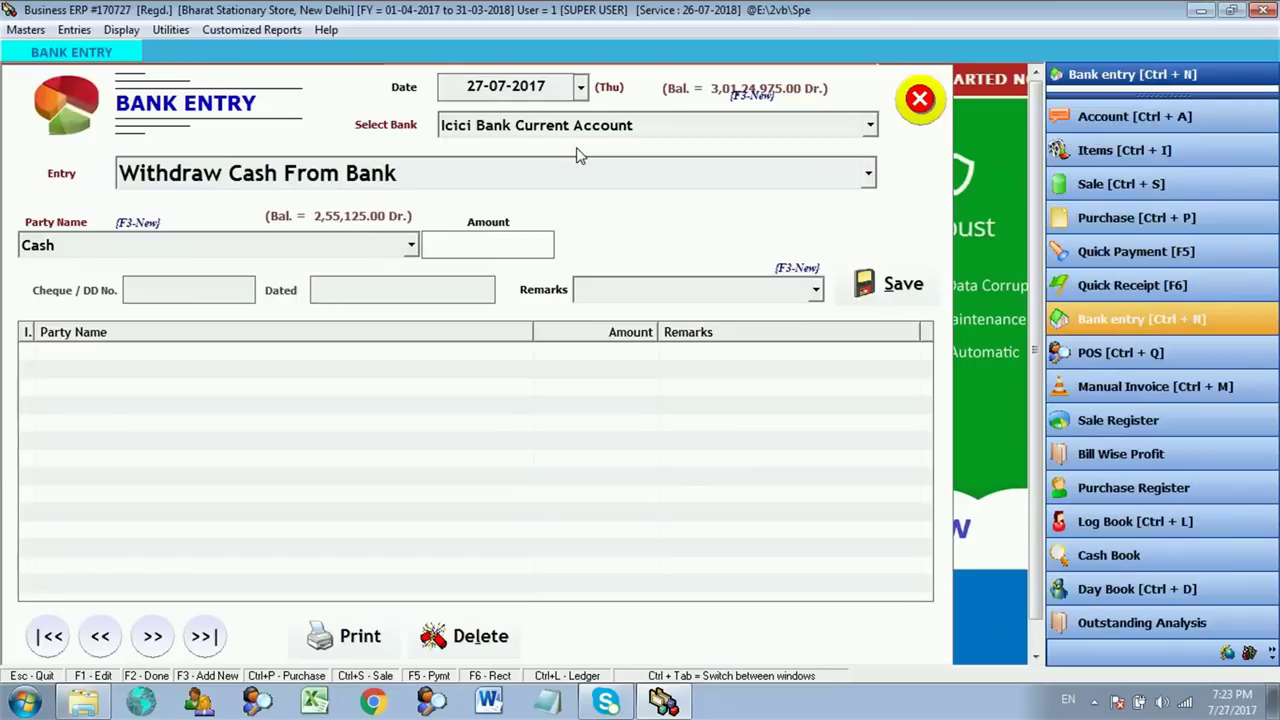
Enter amount 80000 and cheque 156699 dated 27-07-2017, add a remark naming the withdrawer, and save.
{"action": "type", "text": "80000"}
{"action": "key", "text": "Return"}
{"action": "type", "text": "156699"}
{"action": "key", "text": "Return"}
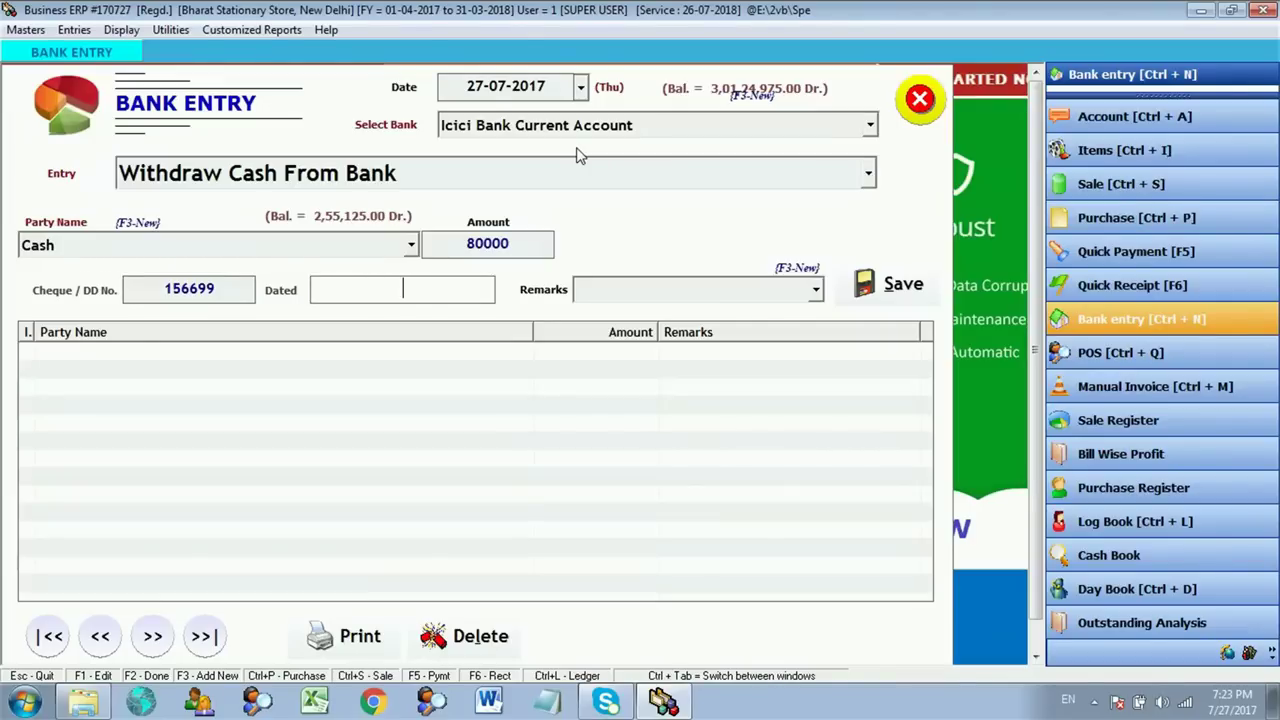
{"action": "type", "text": "27-07-2017"}
{"action": "key", "text": "Return"}
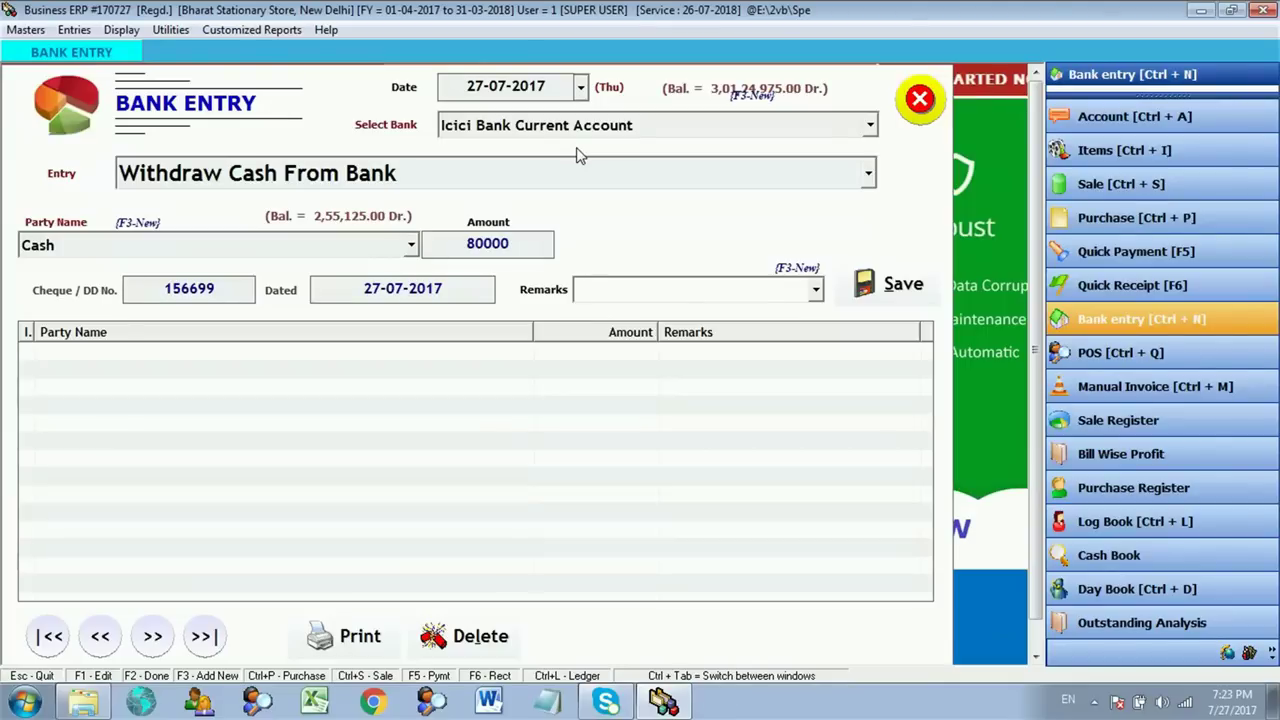
{"action": "type", "text": "by harry"}
{"action": "key", "text": "Return"}
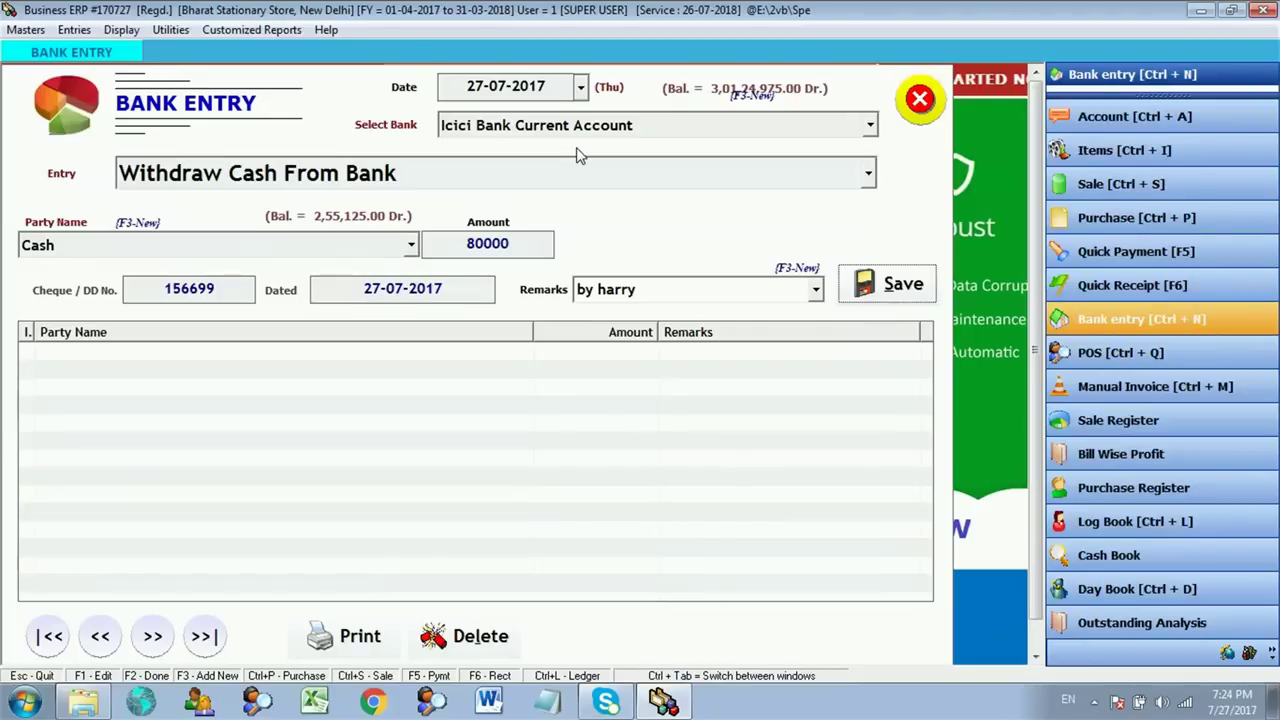
{"action": "key", "text": "Return"}
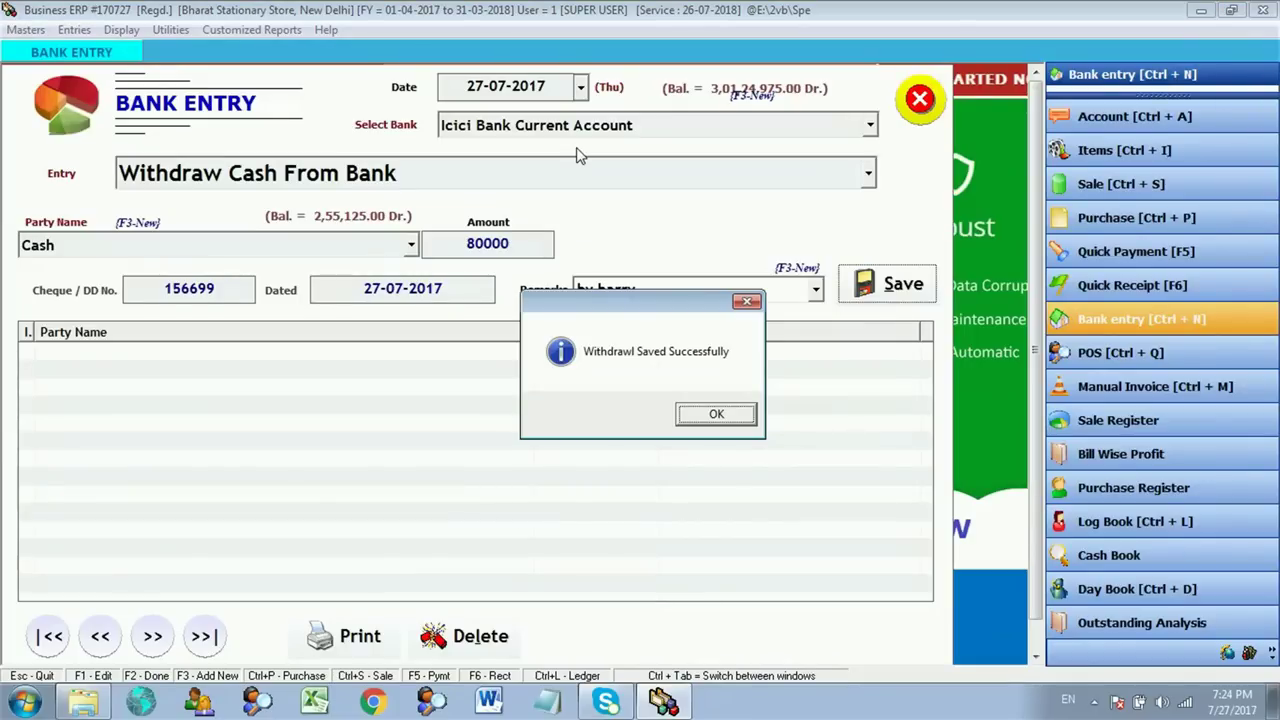
{"action": "key", "text": "Return"}
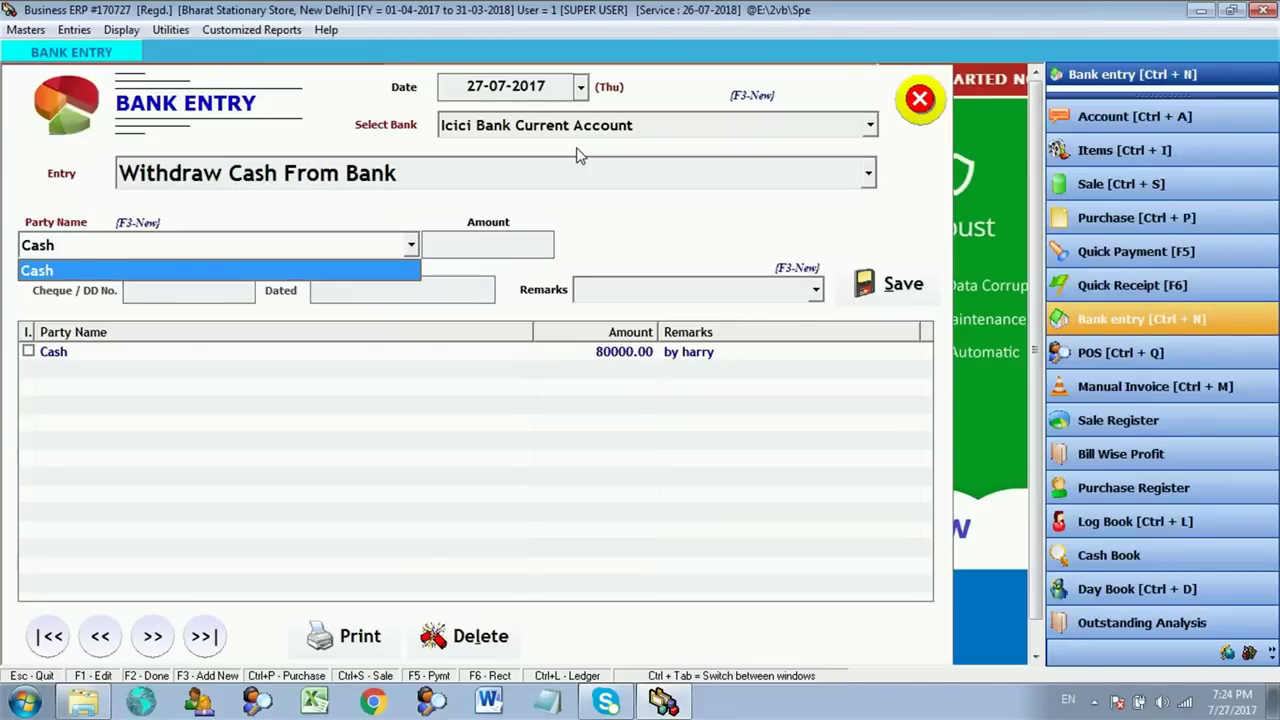
Save a Deposit Cash Into Bank entry of 30000 from Cash, with a remark naming the depositor.
{"action": "left_click", "coordinate": [573, 175]}
{"action": "left_click", "coordinate": [573, 172]}
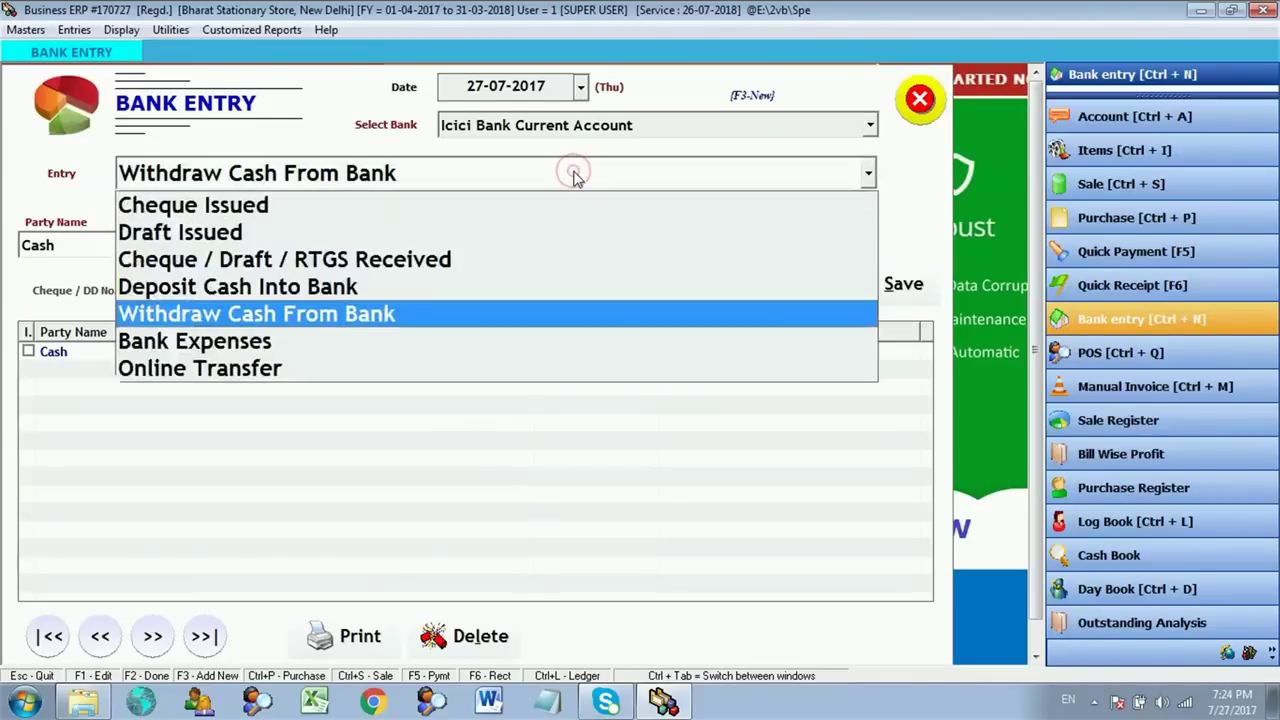
{"action": "left_click", "coordinate": [520, 287]}
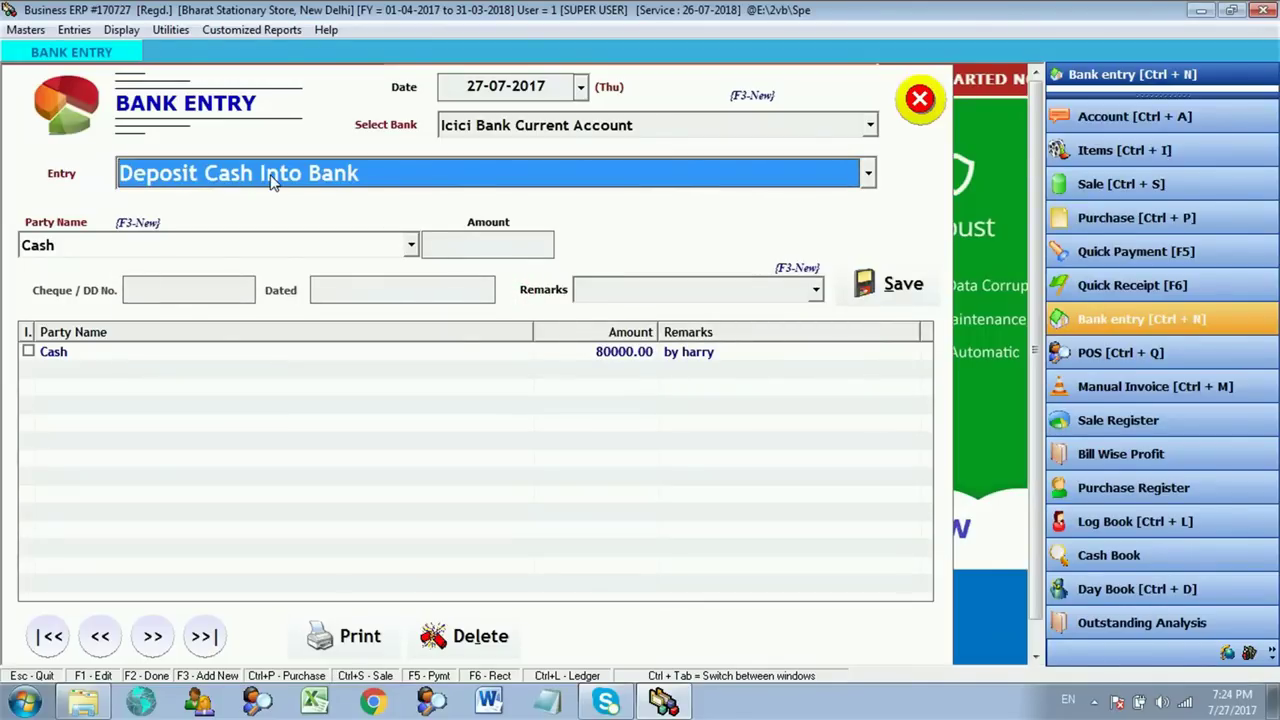
{"action": "key", "text": "Return"}
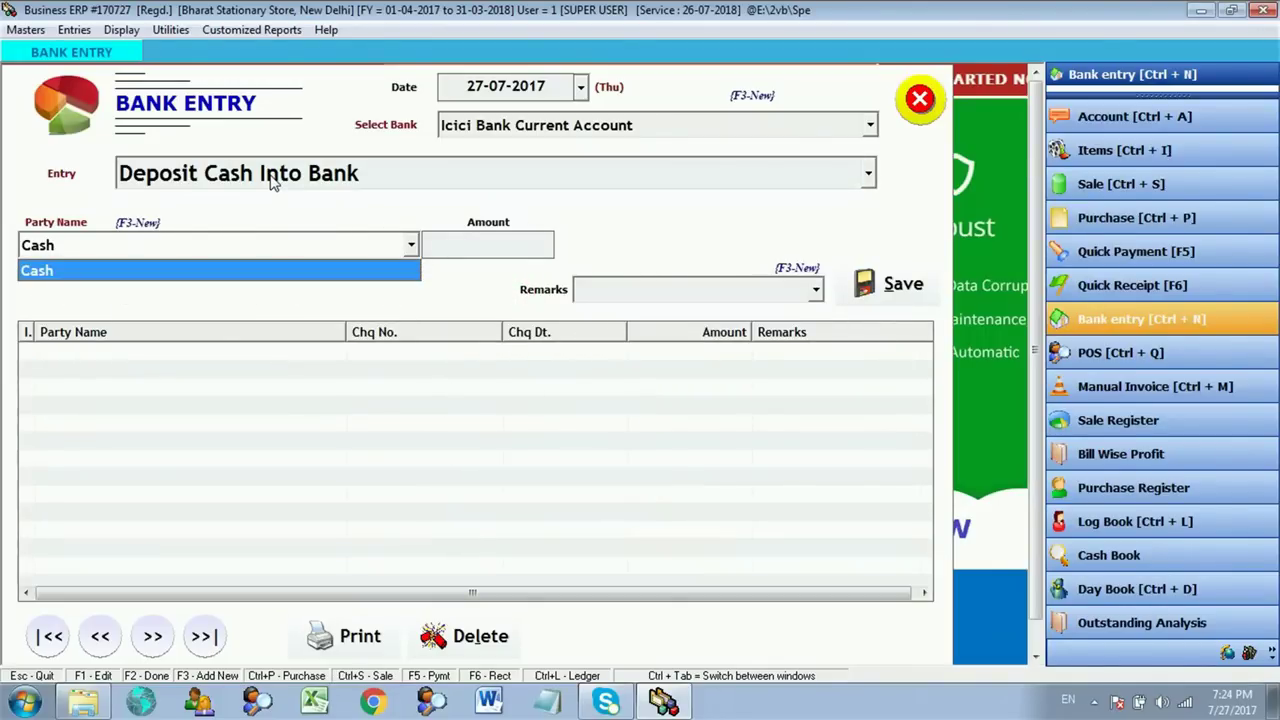
{"action": "key", "text": "Return"}
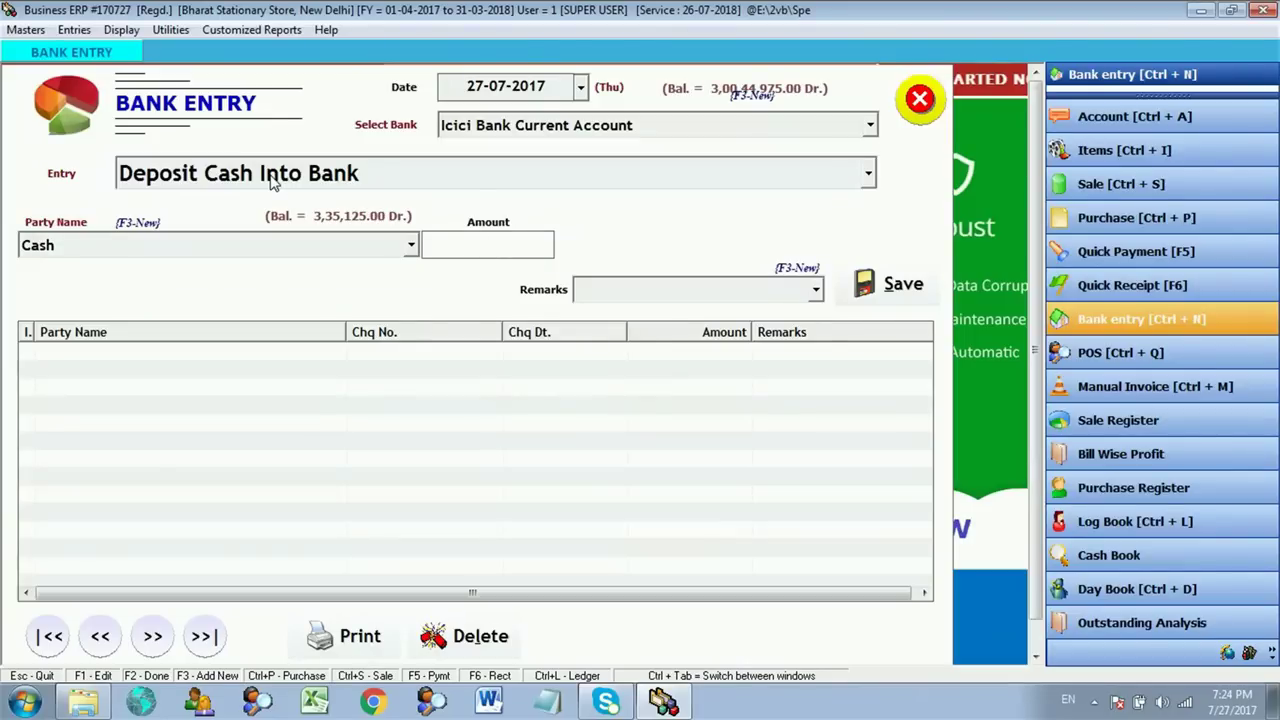
{"action": "type", "text": "30000"}
{"action": "key", "text": "Return"}
{"action": "type", "text": "through "}
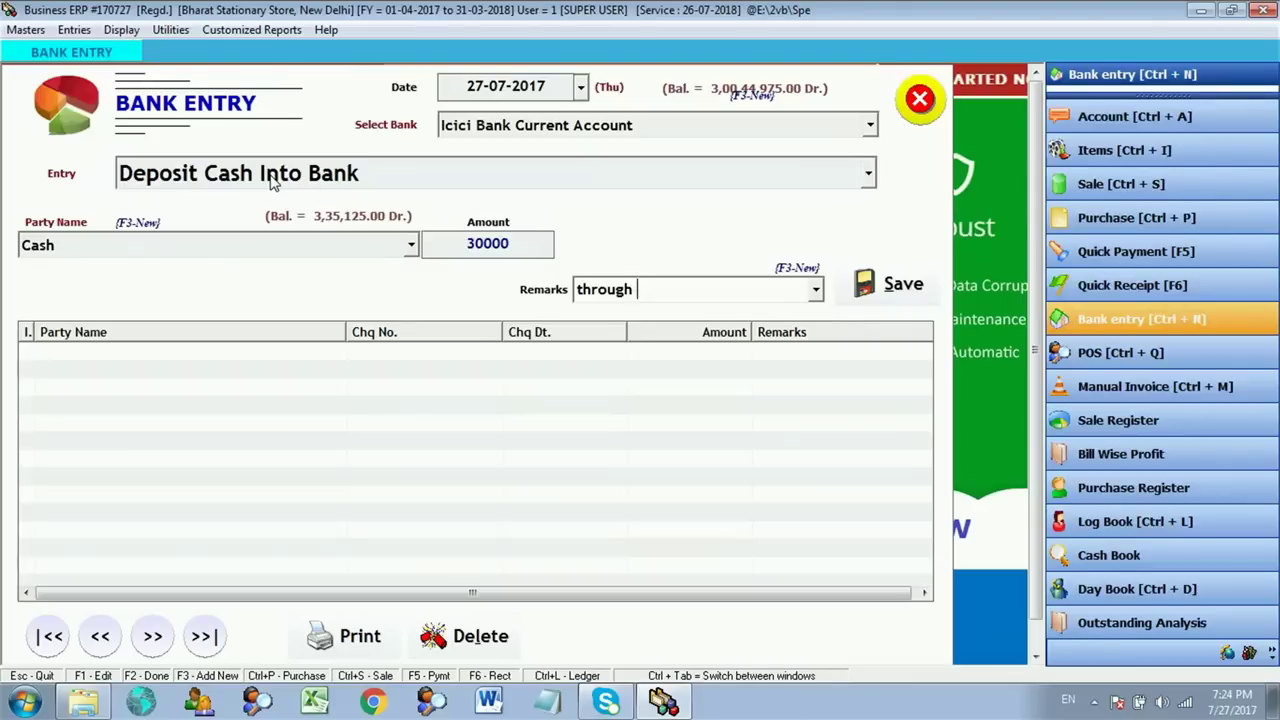
{"action": "type", "text": "john"}
{"action": "key", "text": "Tab"}
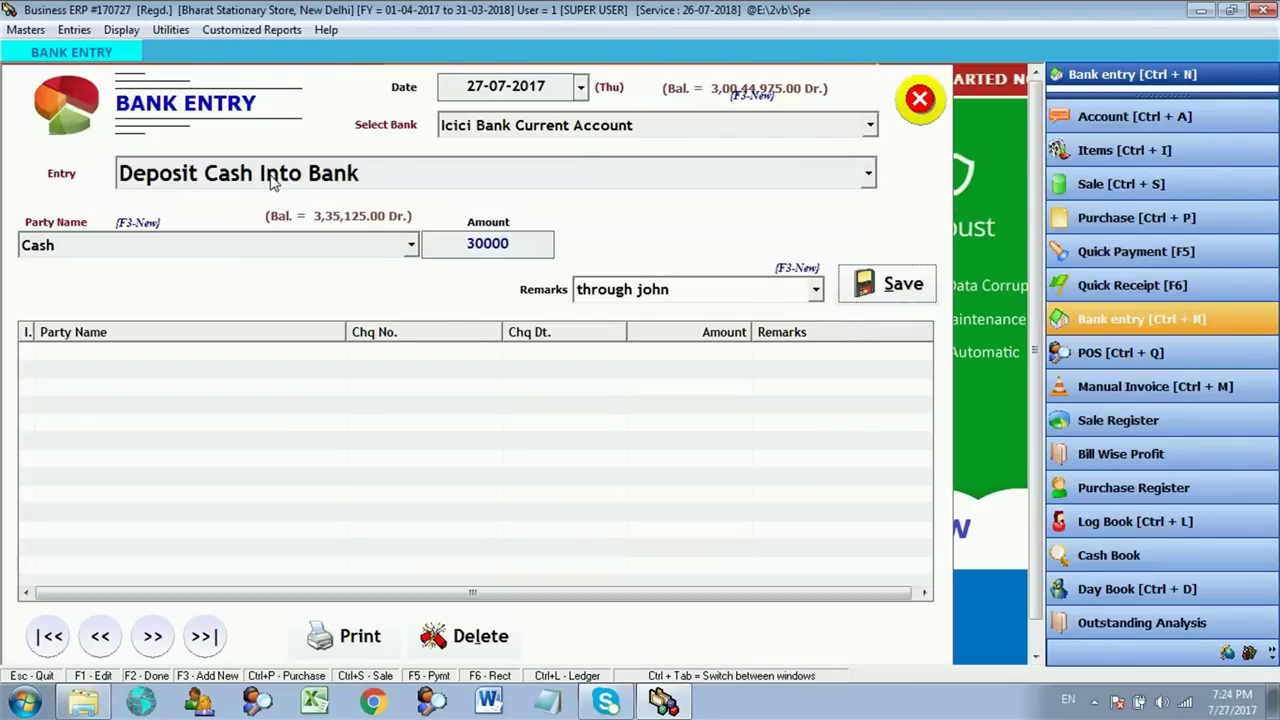
{"action": "key", "text": "Return"}
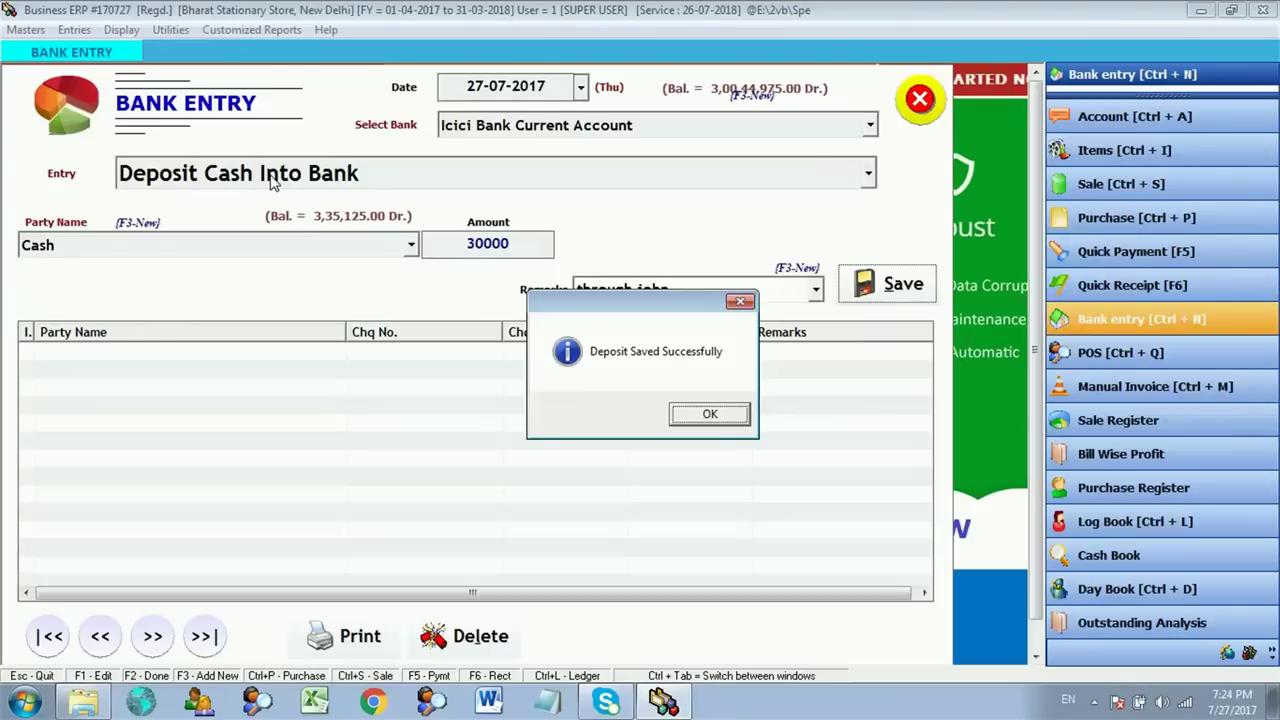
{"action": "key", "text": "Return"}
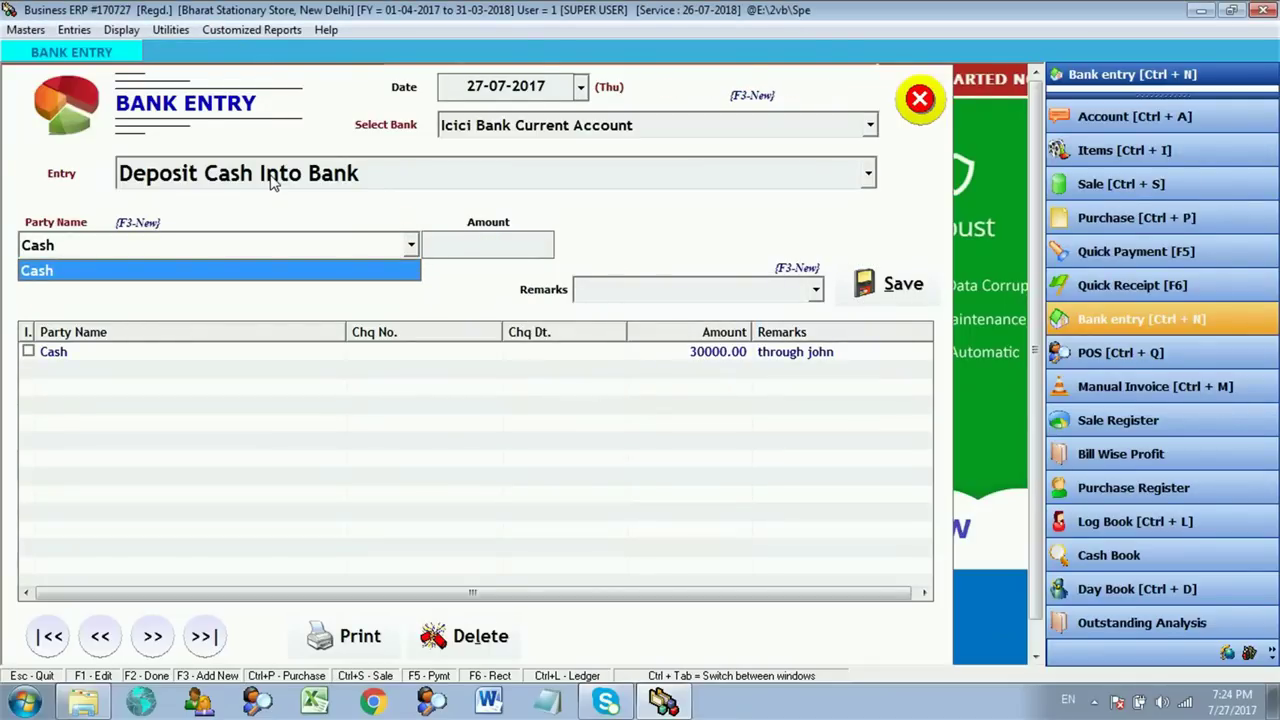
Save a 250 Bank Expenses entry with Bank Charges as the party.
{"action": "left_click", "coordinate": [272, 180]}
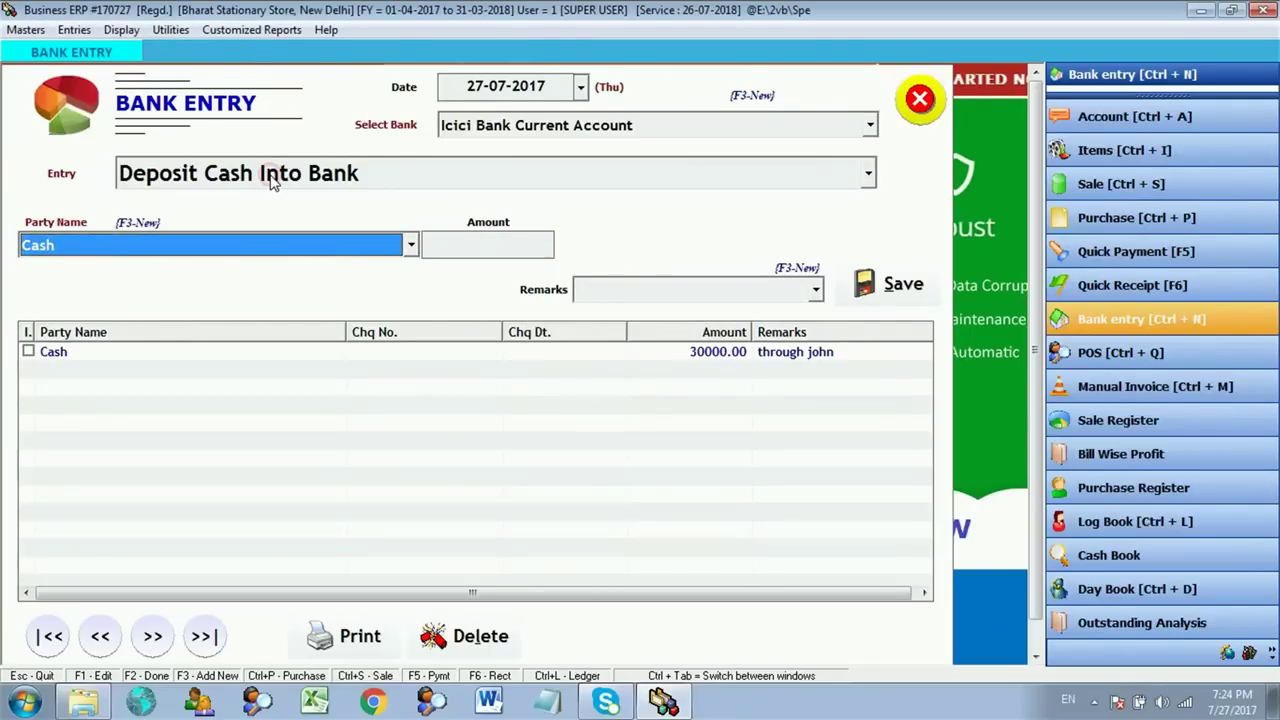
{"action": "left_click", "coordinate": [272, 180]}
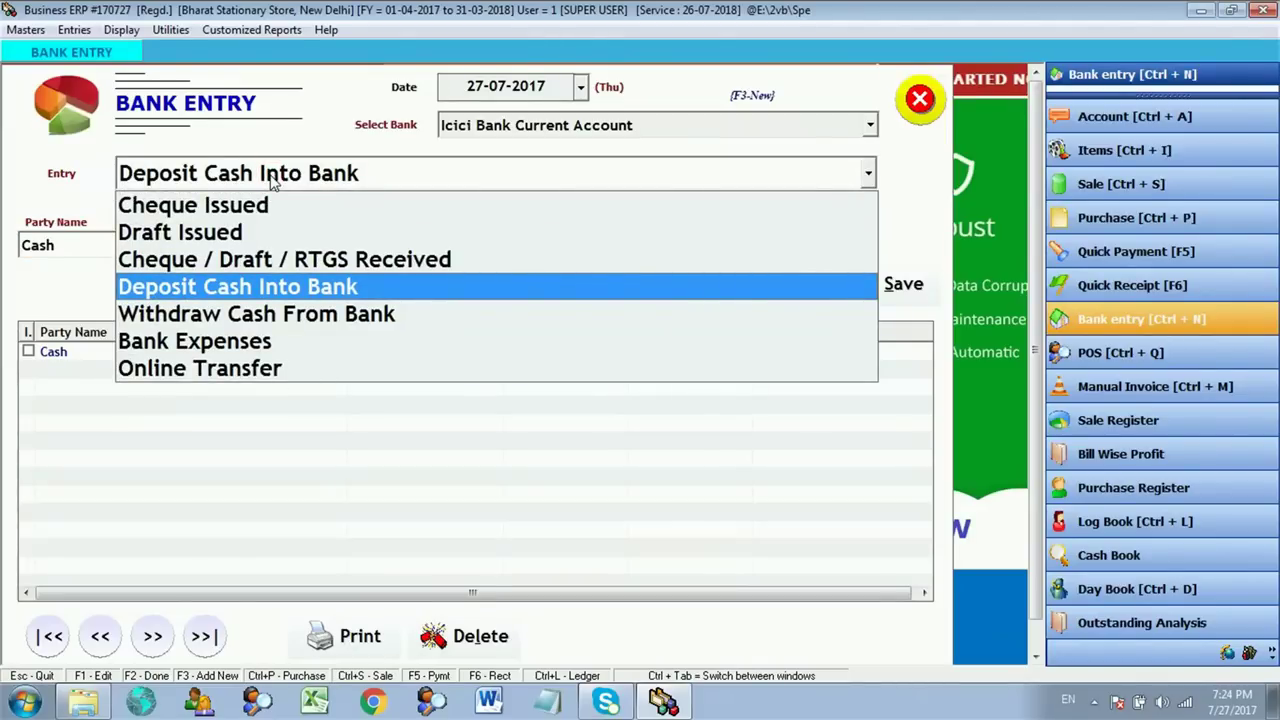
{"action": "left_click", "coordinate": [280, 343]}
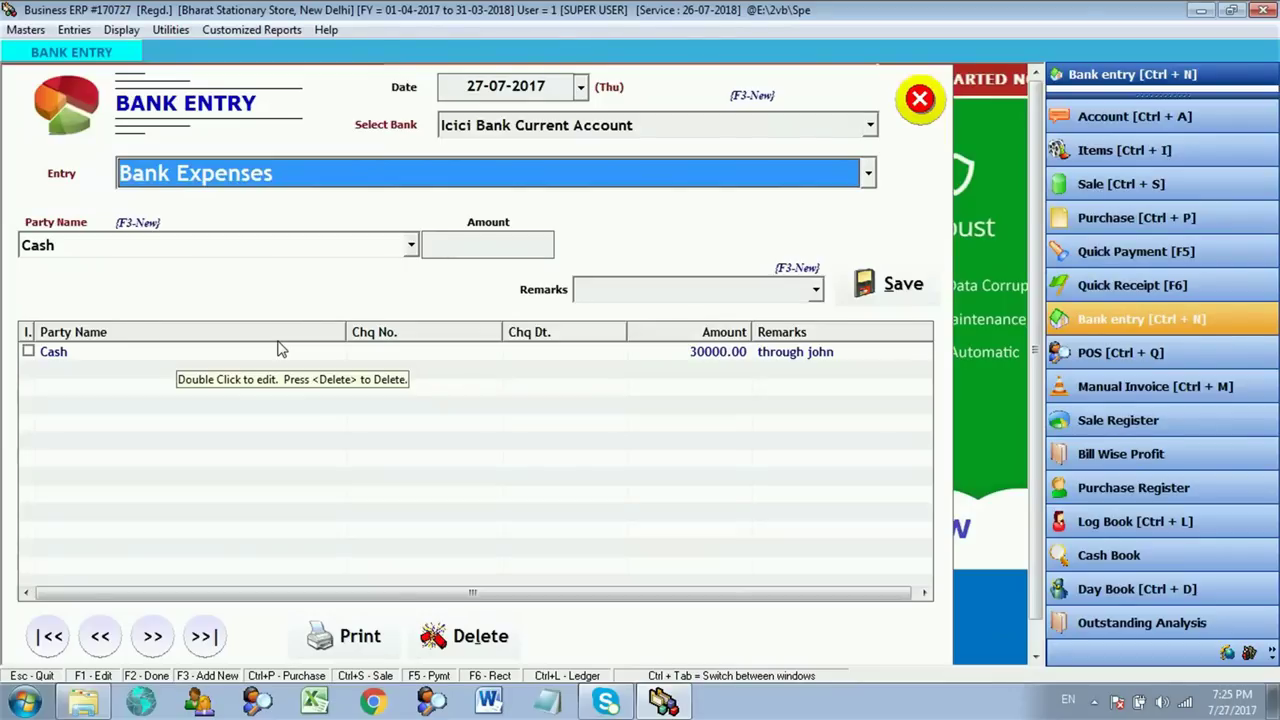
{"action": "key", "text": "Return"}
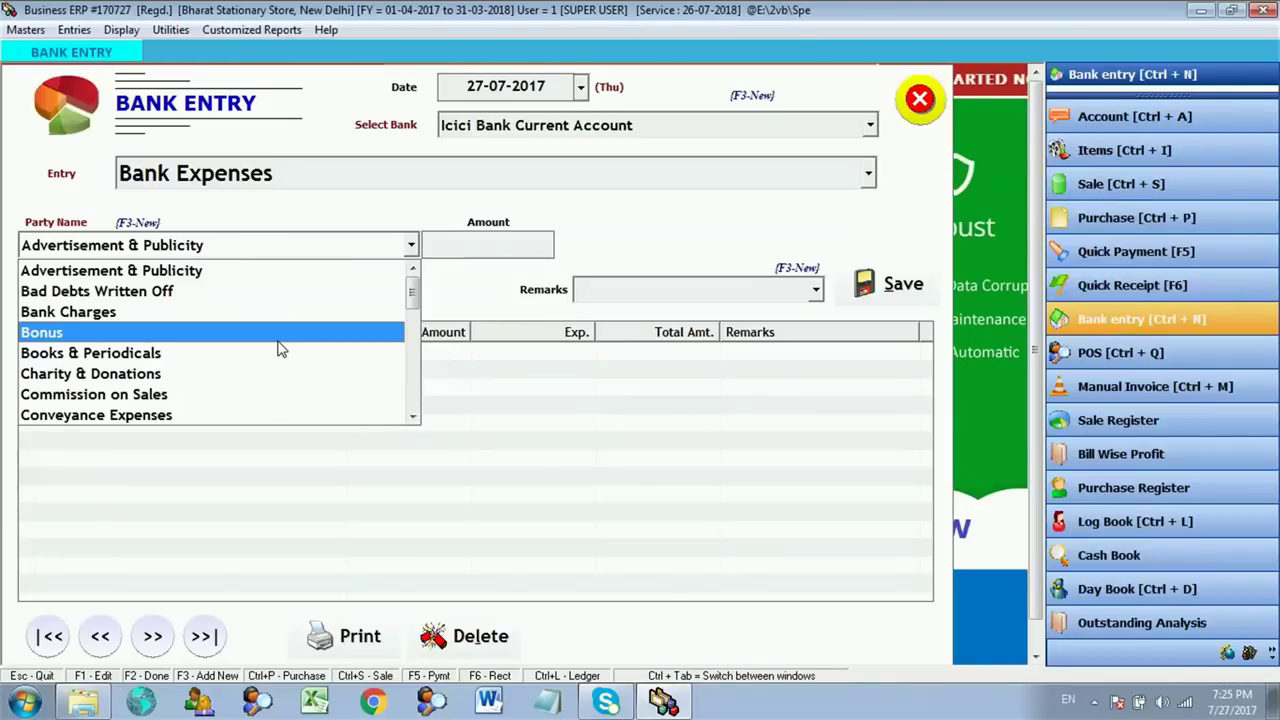
{"action": "key", "text": "Up"}
{"action": "key", "text": "Up"}
{"action": "key", "text": "Up"}
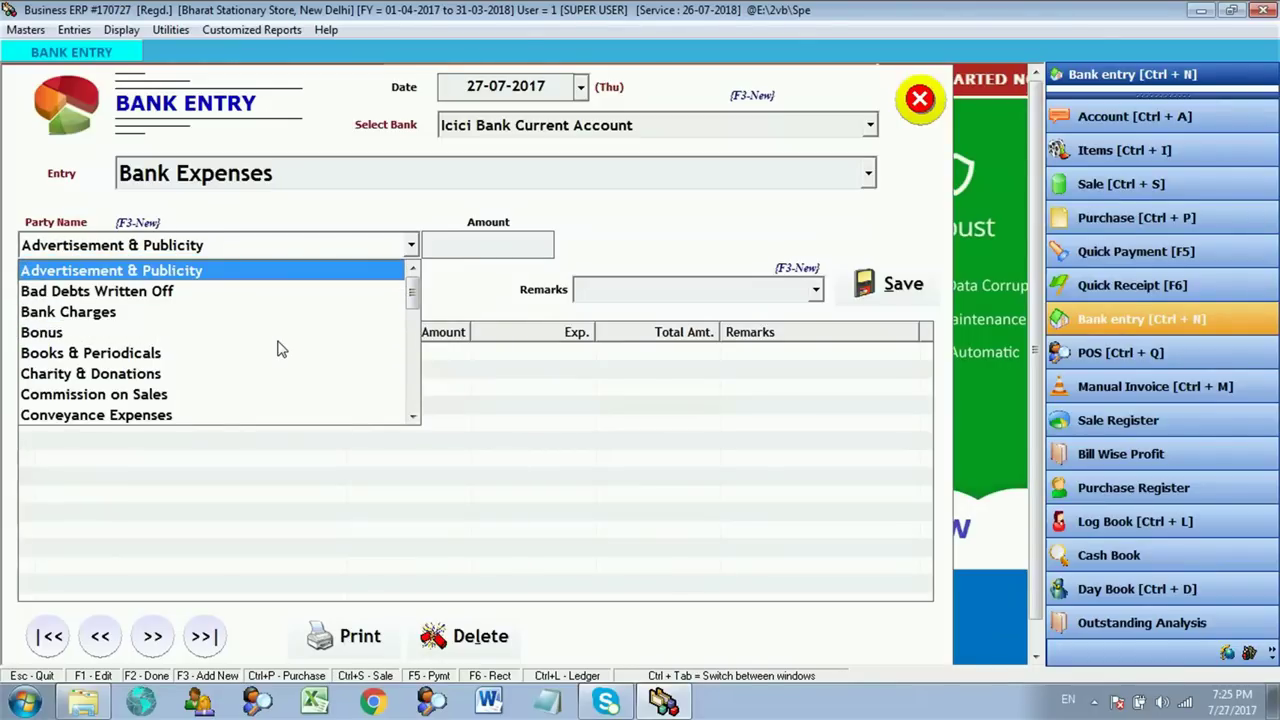
{"action": "key", "text": "Down"}
{"action": "key", "text": "Down"}
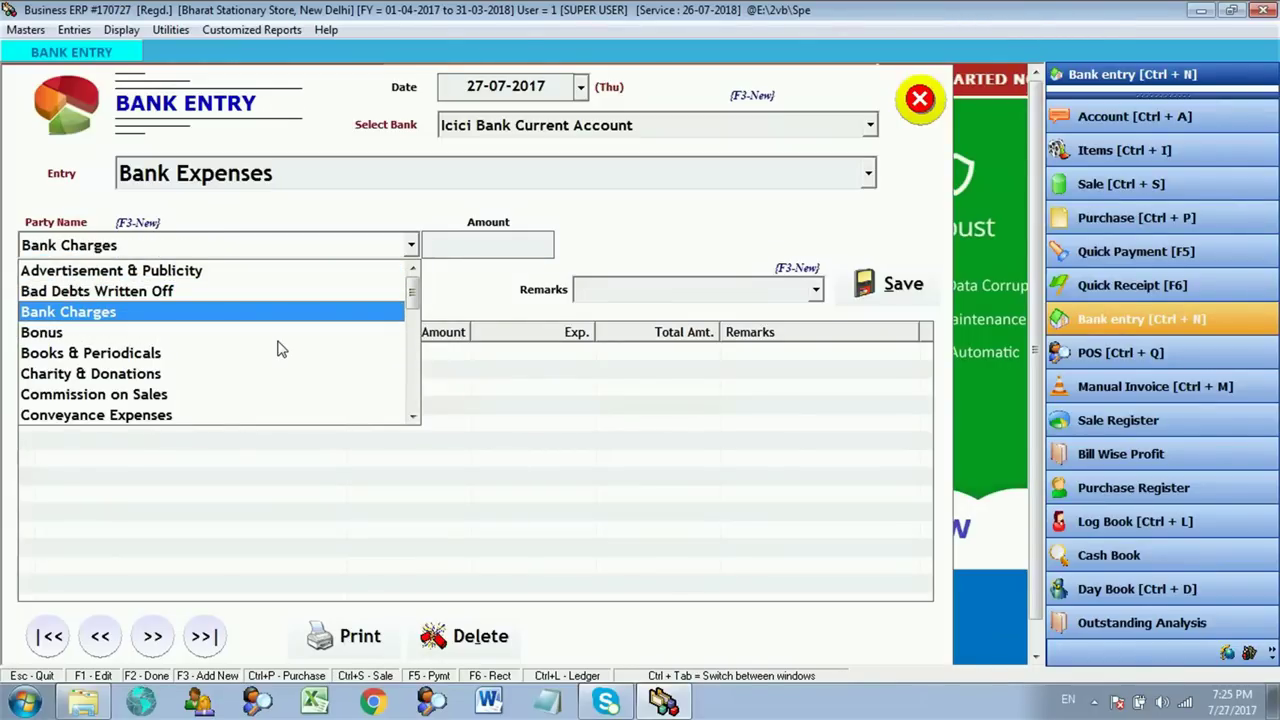
{"action": "key", "text": "Return"}
{"action": "type", "text": "250"}
{"action": "key", "text": "Return"}
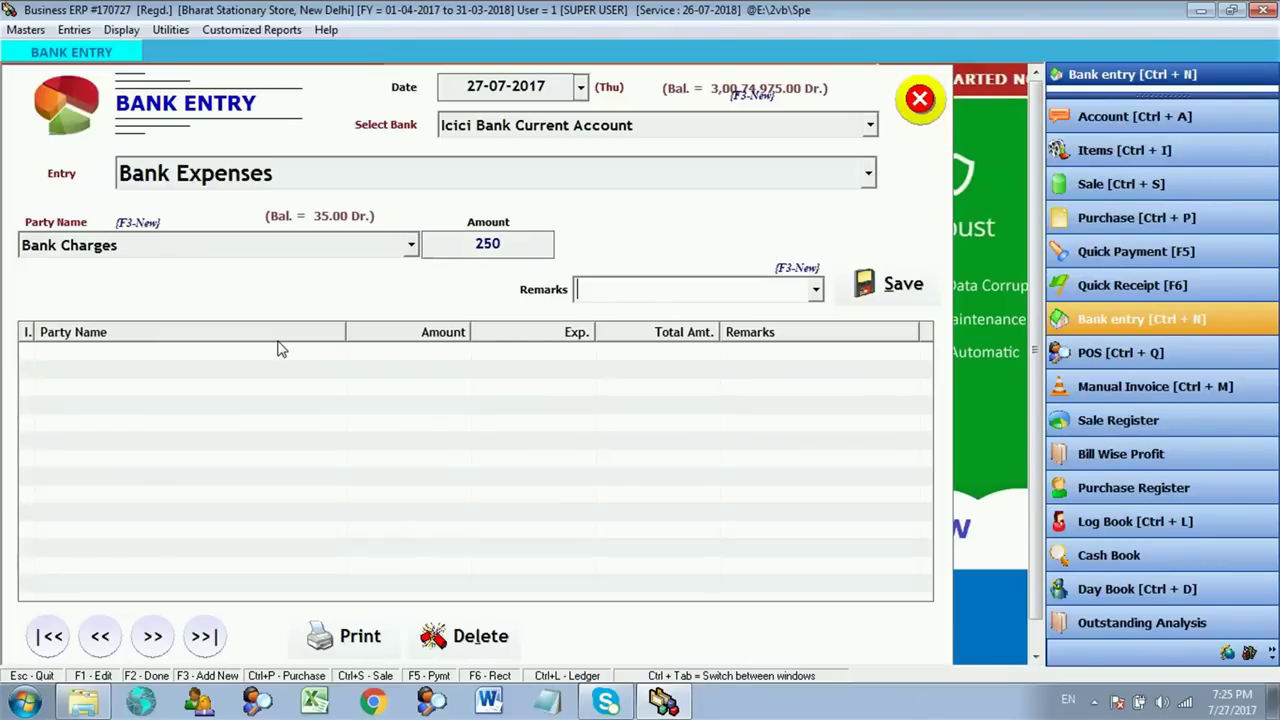
{"action": "key", "text": "Return"}
{"action": "key", "text": "Return"}
{"action": "key", "text": "Return"}
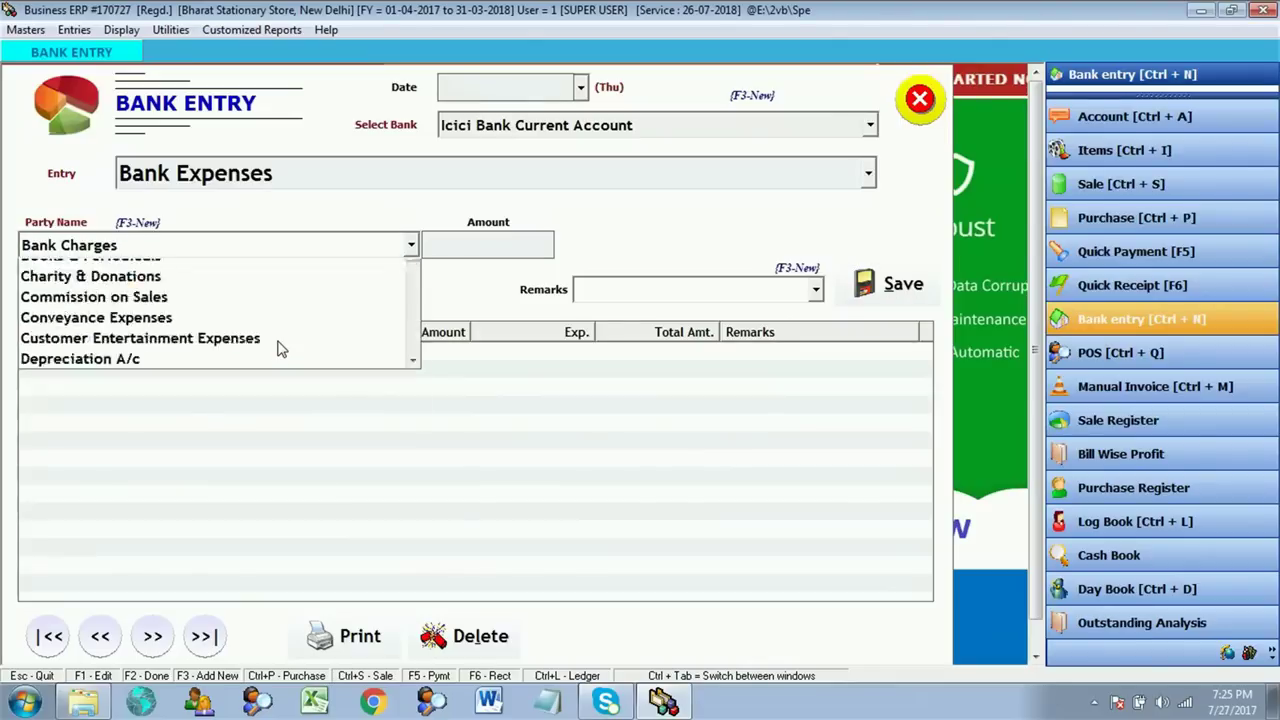
{"action": "left_click", "coordinate": [600, 442]}
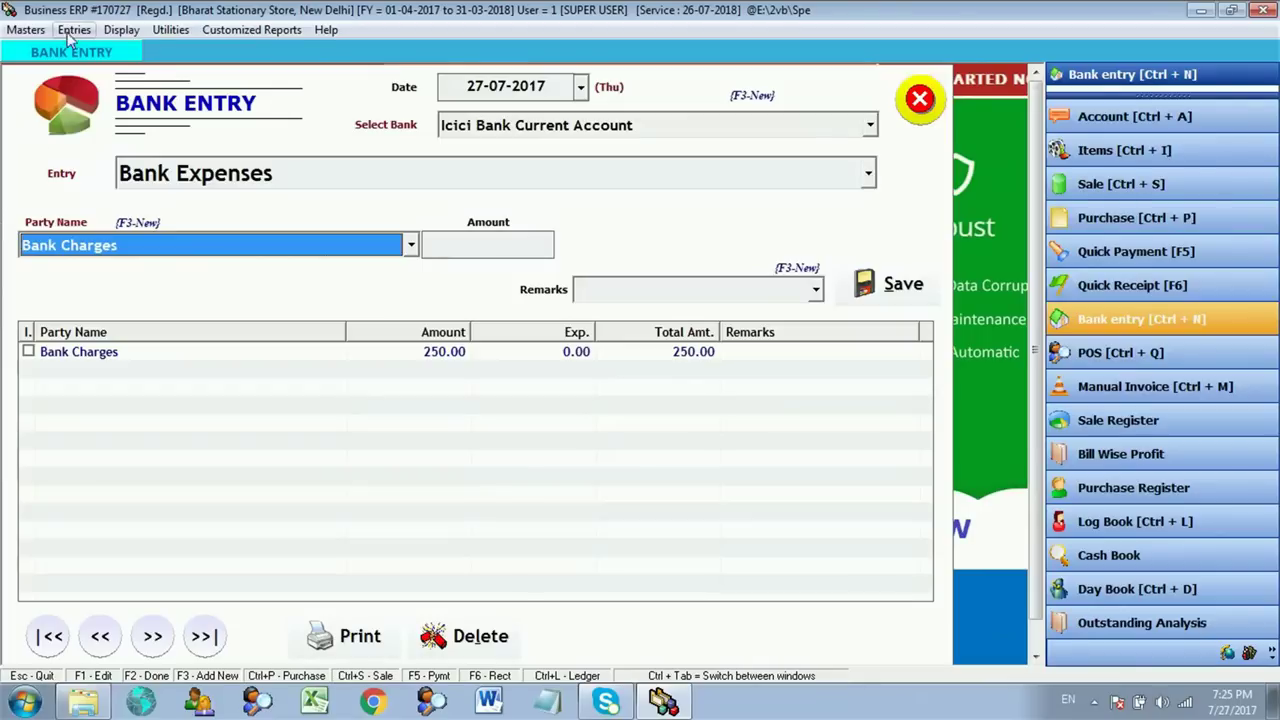
Open the Icici Bank Current Account cash book and review the cheque, draft and Bank Charges entries.
{"action": "left_click", "coordinate": [121, 29]}
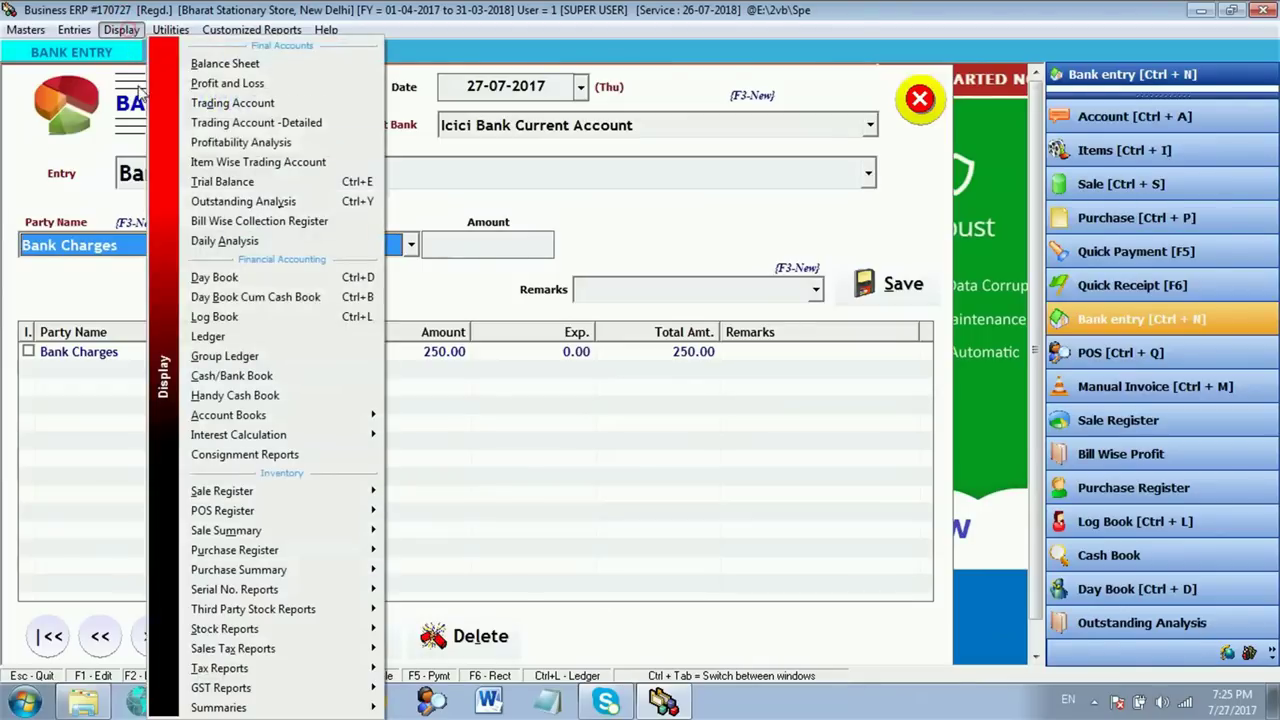
{"action": "left_click", "coordinate": [222, 378]}
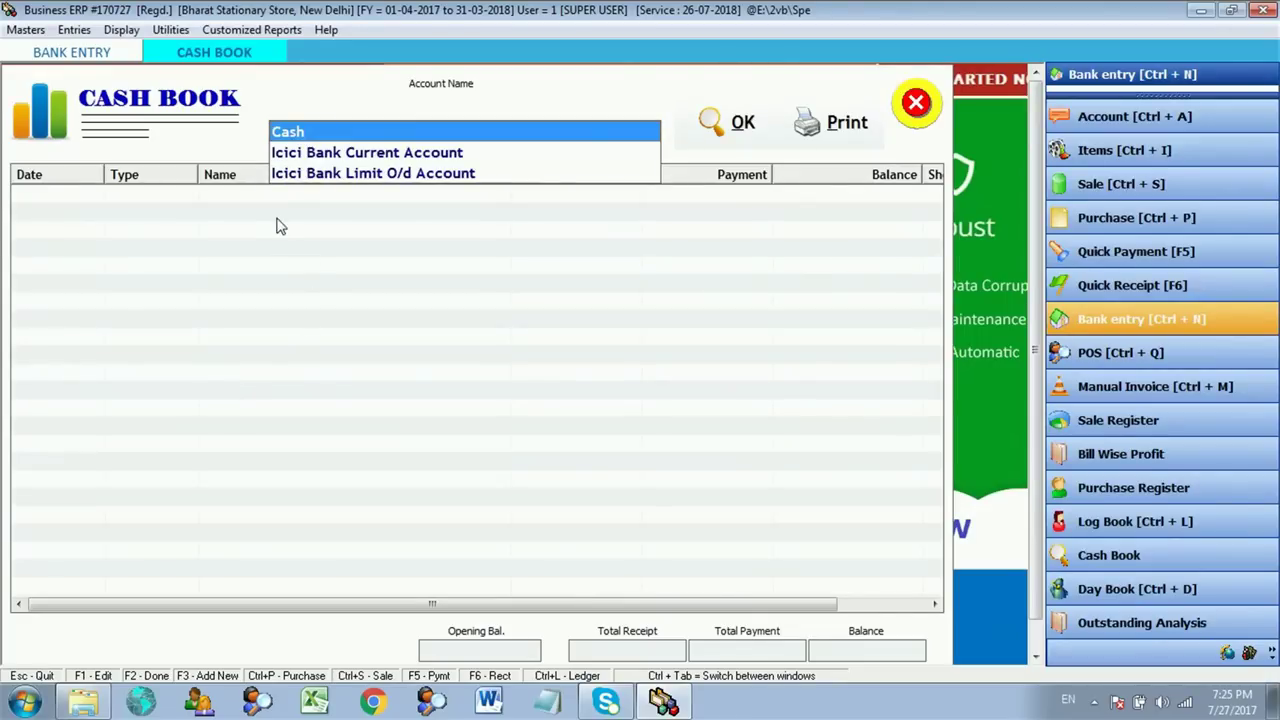
{"action": "left_click", "coordinate": [297, 153]}
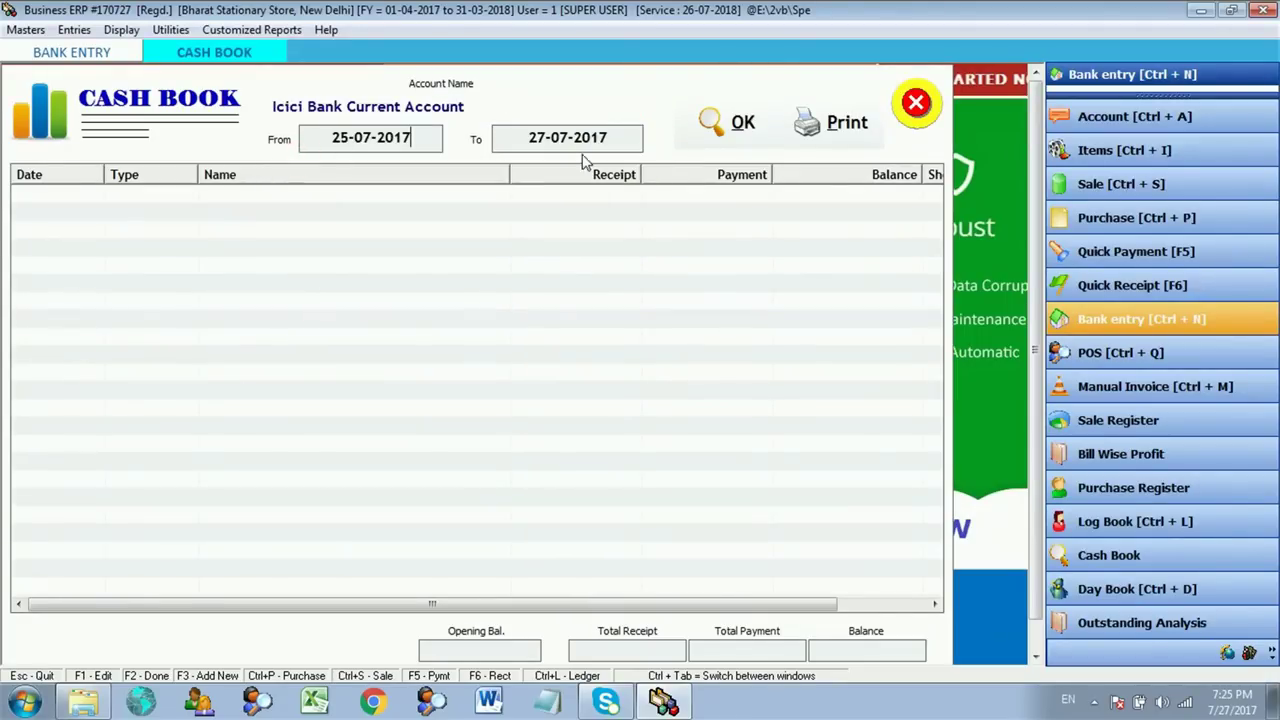
{"action": "left_click", "coordinate": [679, 125]}
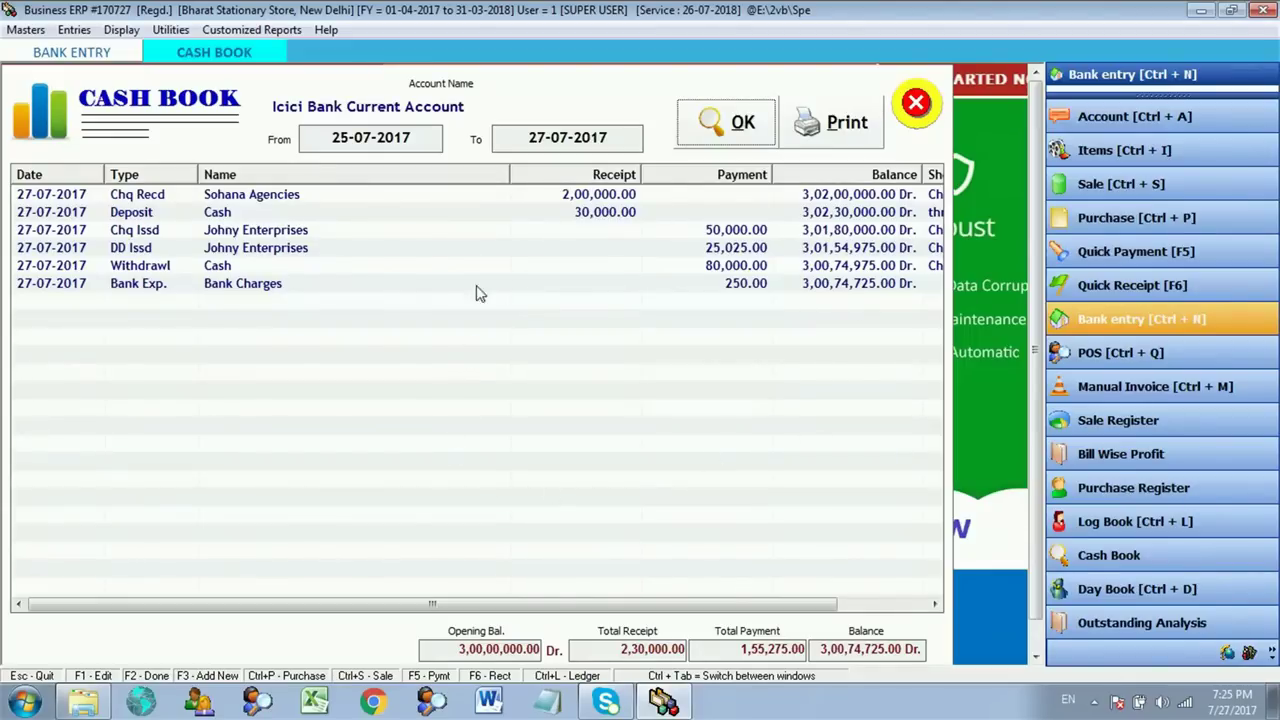
{"action": "left_click", "coordinate": [207, 229]}
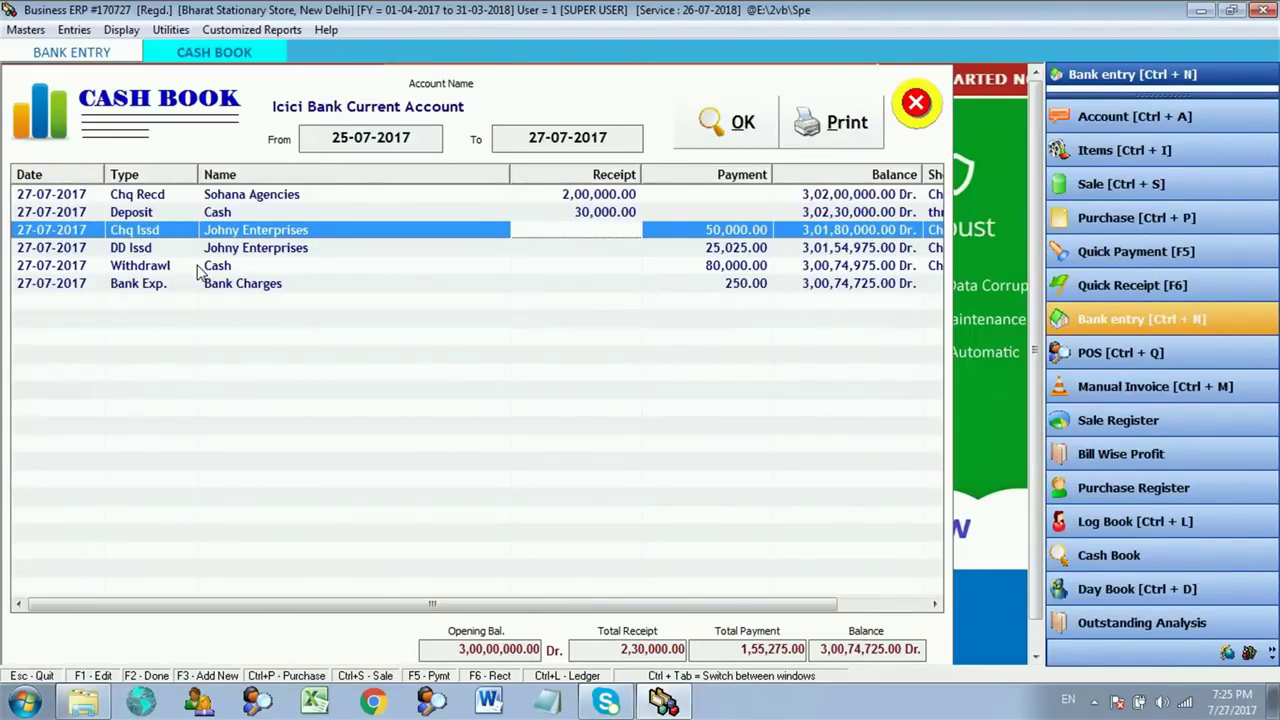
{"action": "left_click", "coordinate": [205, 249]}
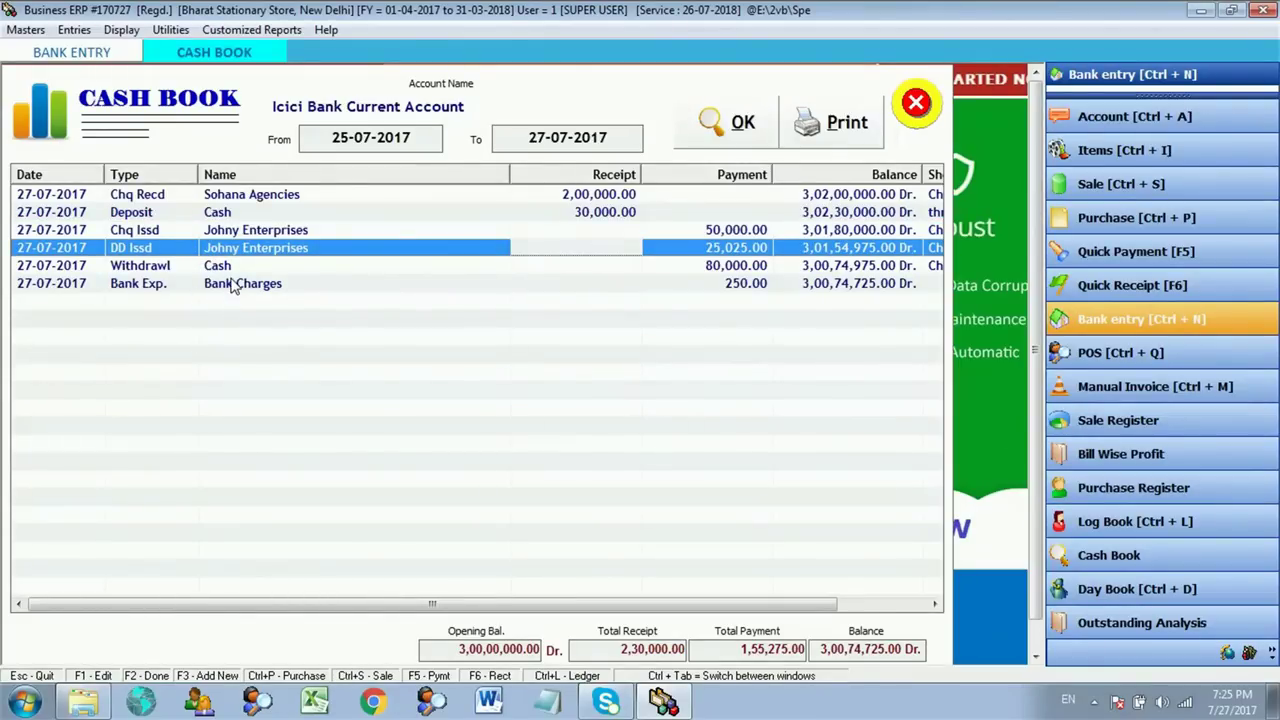
{"action": "left_click", "coordinate": [231, 285]}
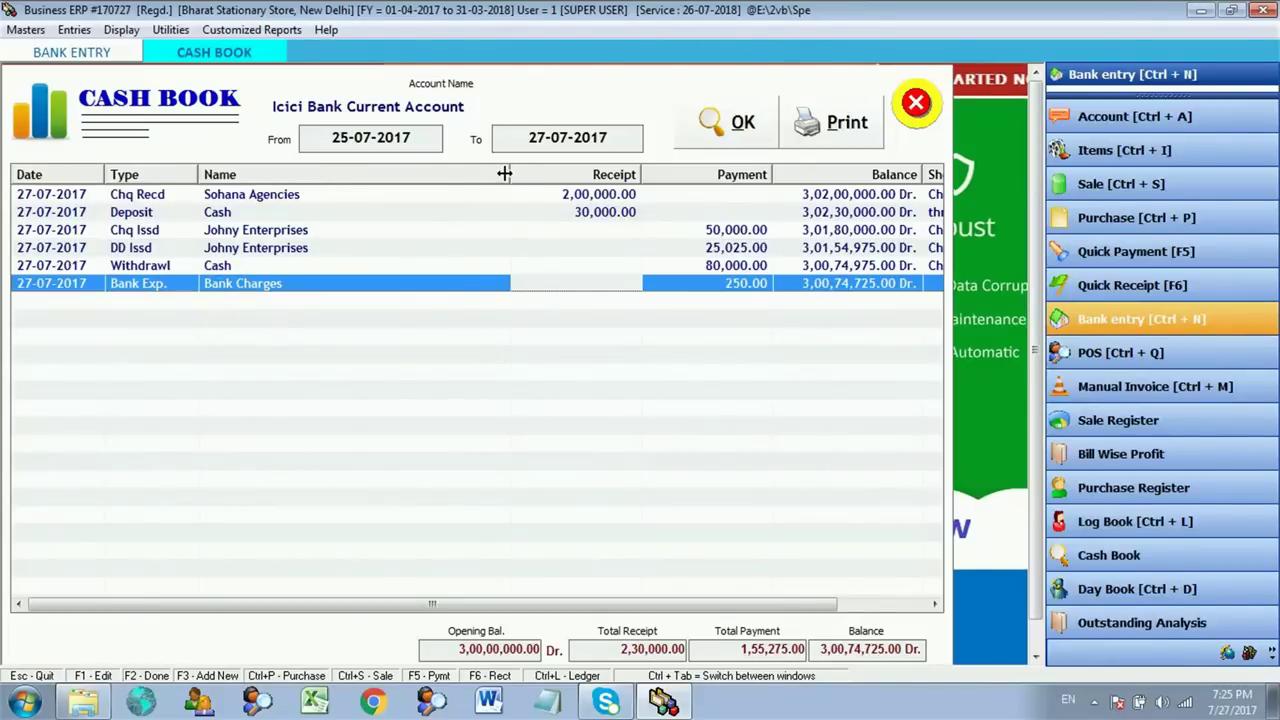
Narrow the Name column and widen Short Narration so the narrations are visible.
{"action": "left_click_drag", "start_coordinate": [506, 174], "coordinate": [379, 200]}
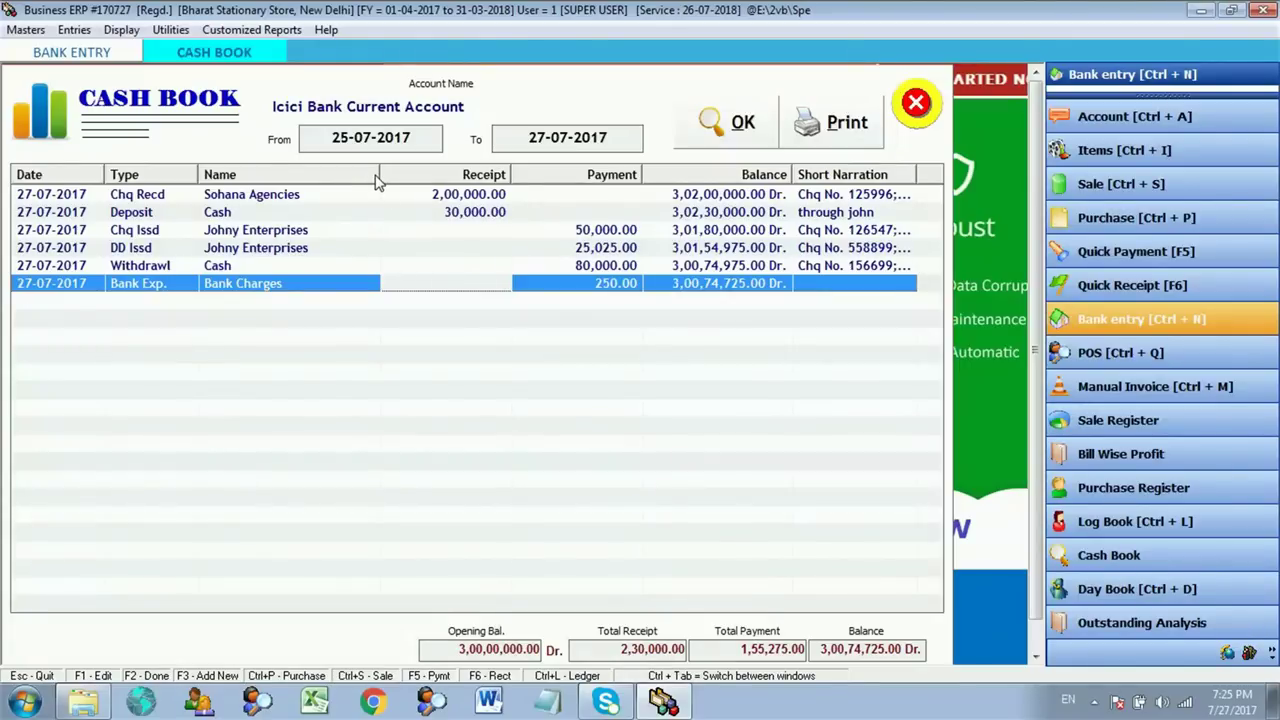
{"action": "left_click_drag", "start_coordinate": [374, 174], "coordinate": [364, 176]}
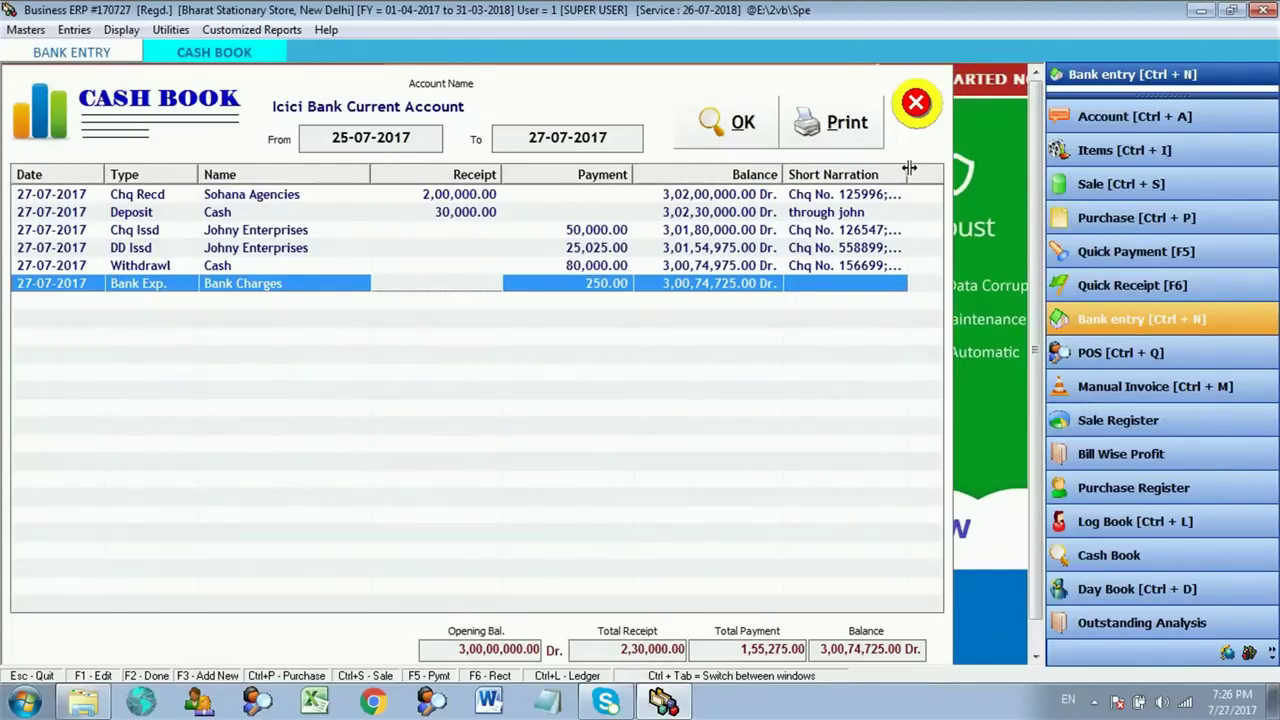
{"action": "left_click_drag", "start_coordinate": [908, 168], "coordinate": [943, 172]}
{"action": "left_click_drag", "start_coordinate": [902, 172], "coordinate": [938, 172]}
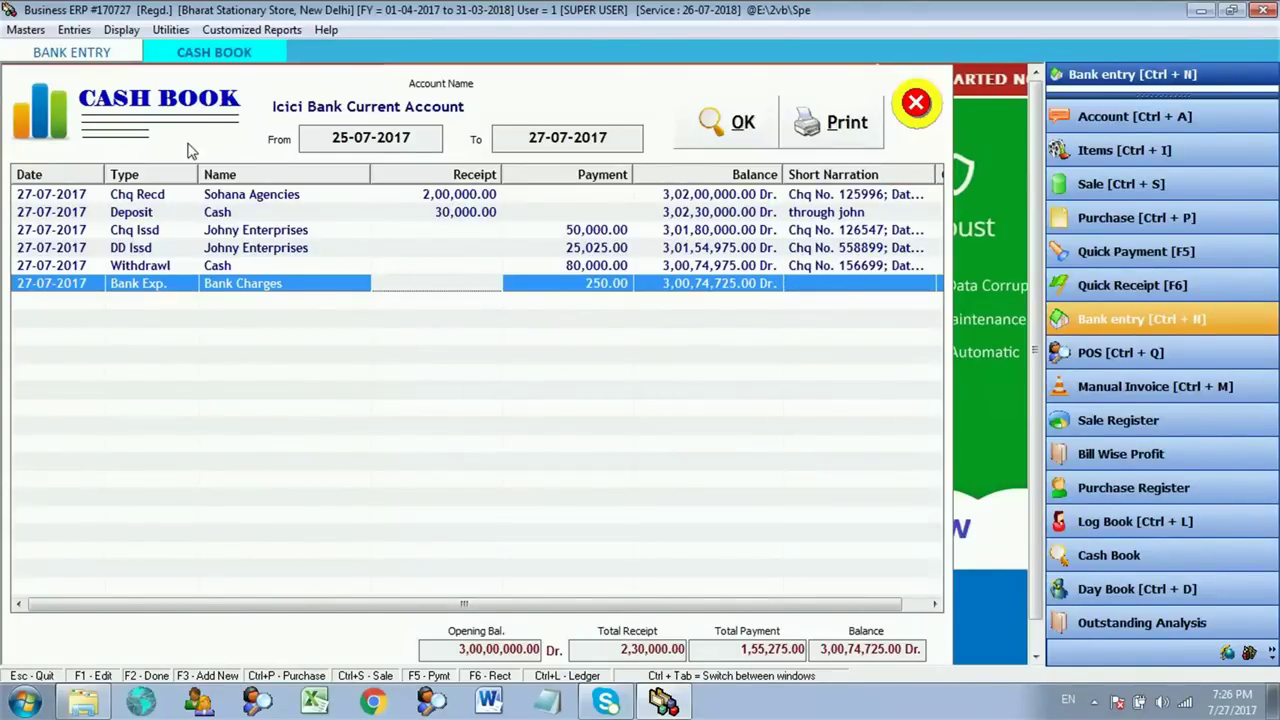
{"action": "left_click", "coordinate": [121, 30]}
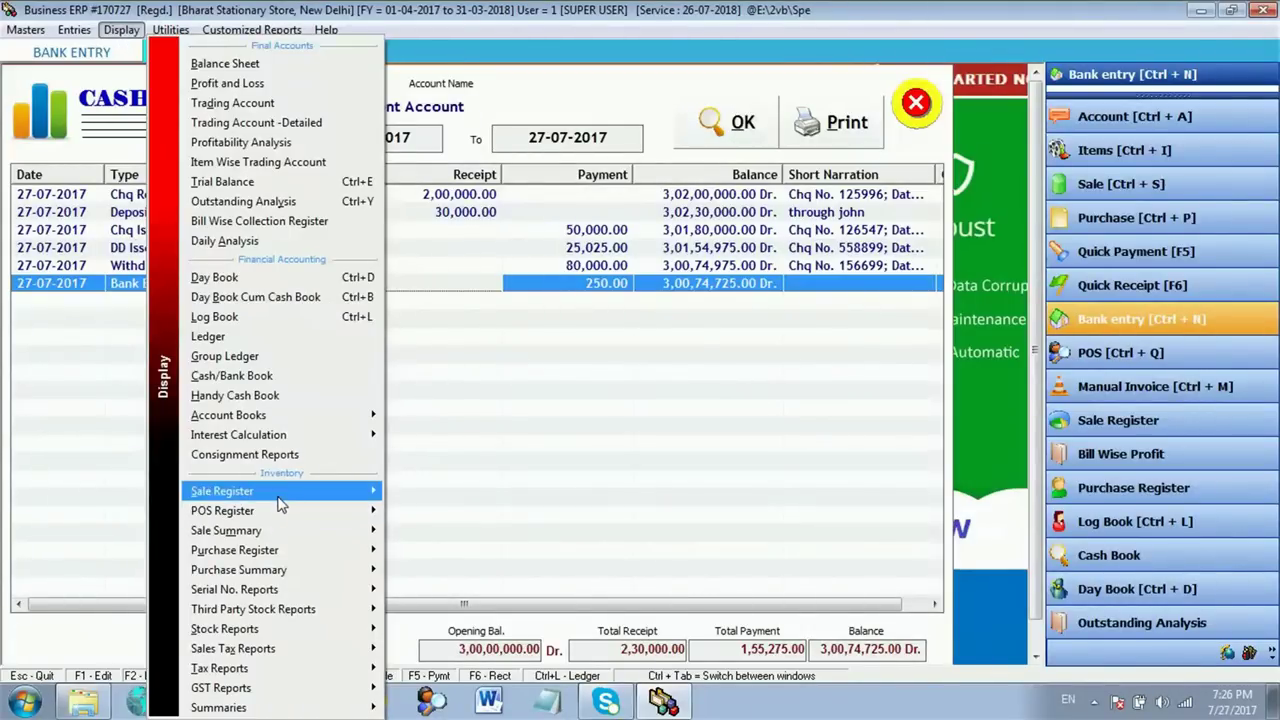
Load the Bank Reconciliation Statement for Icici Bank Current Account, 25-07-2017 to 27-07-2017.
{"action": "mouse_move", "coordinate": [272, 424]}
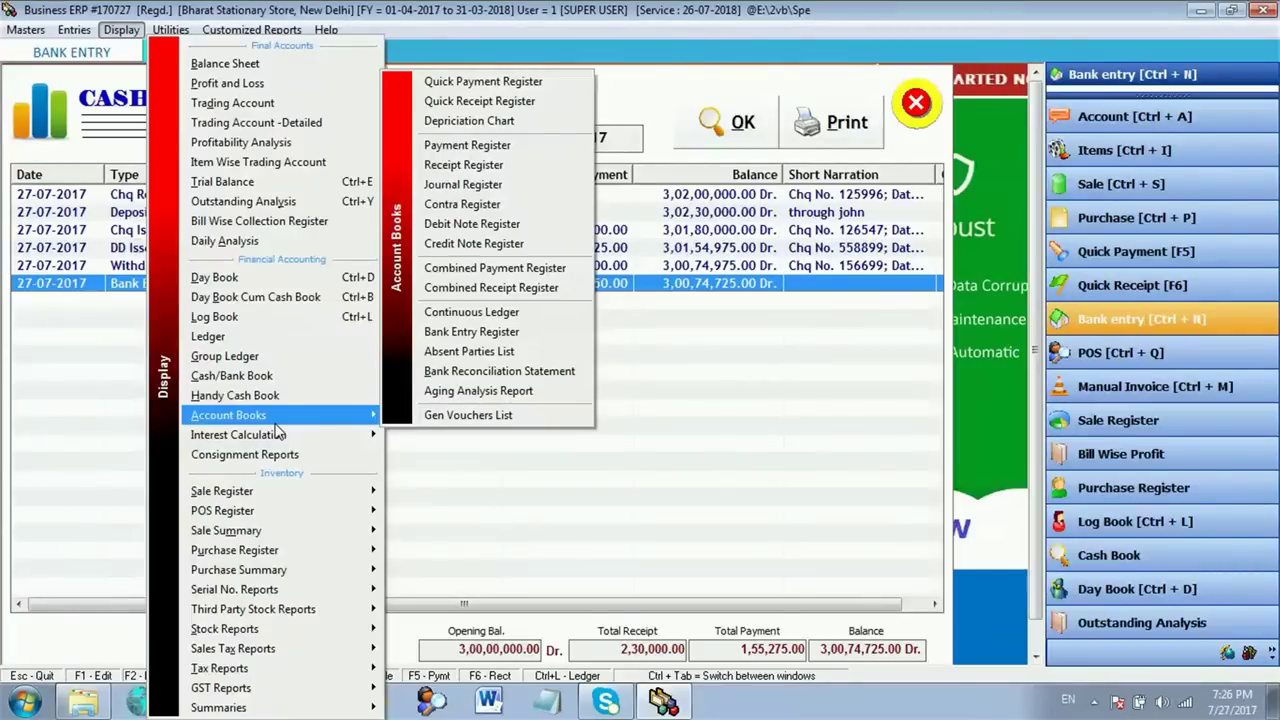
{"action": "left_click", "coordinate": [489, 371]}
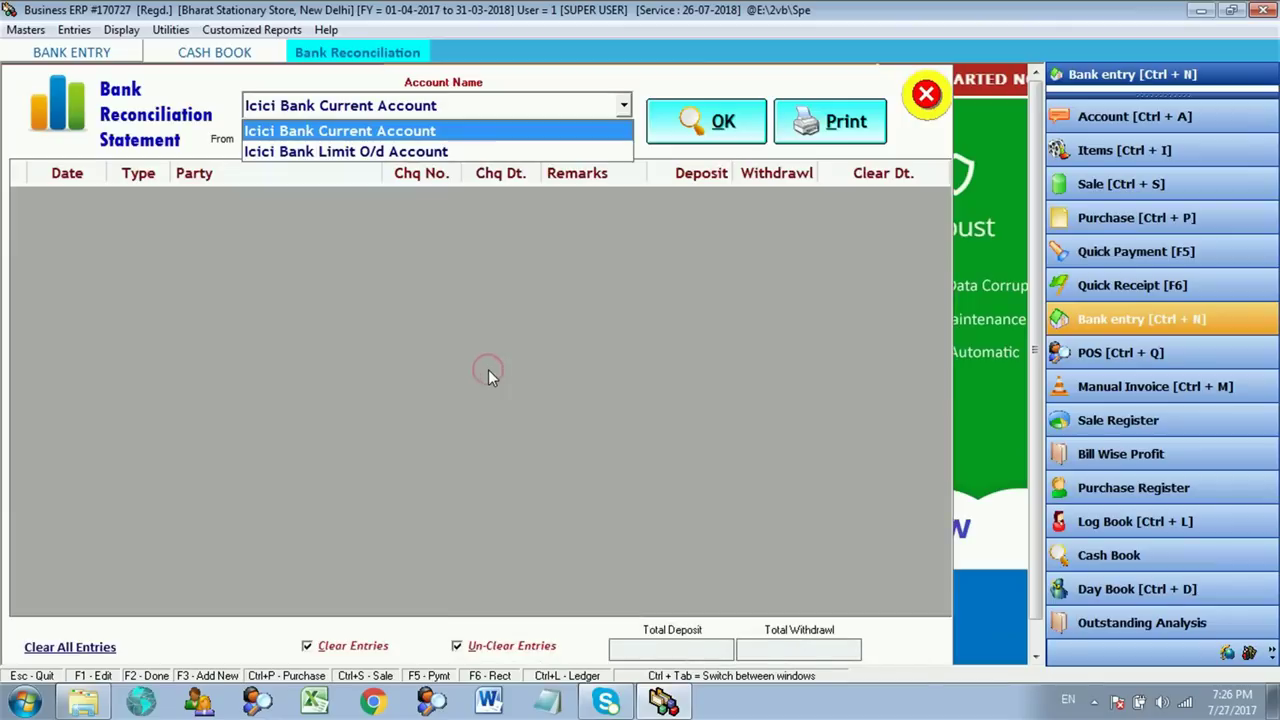
{"action": "left_click", "coordinate": [400, 133]}
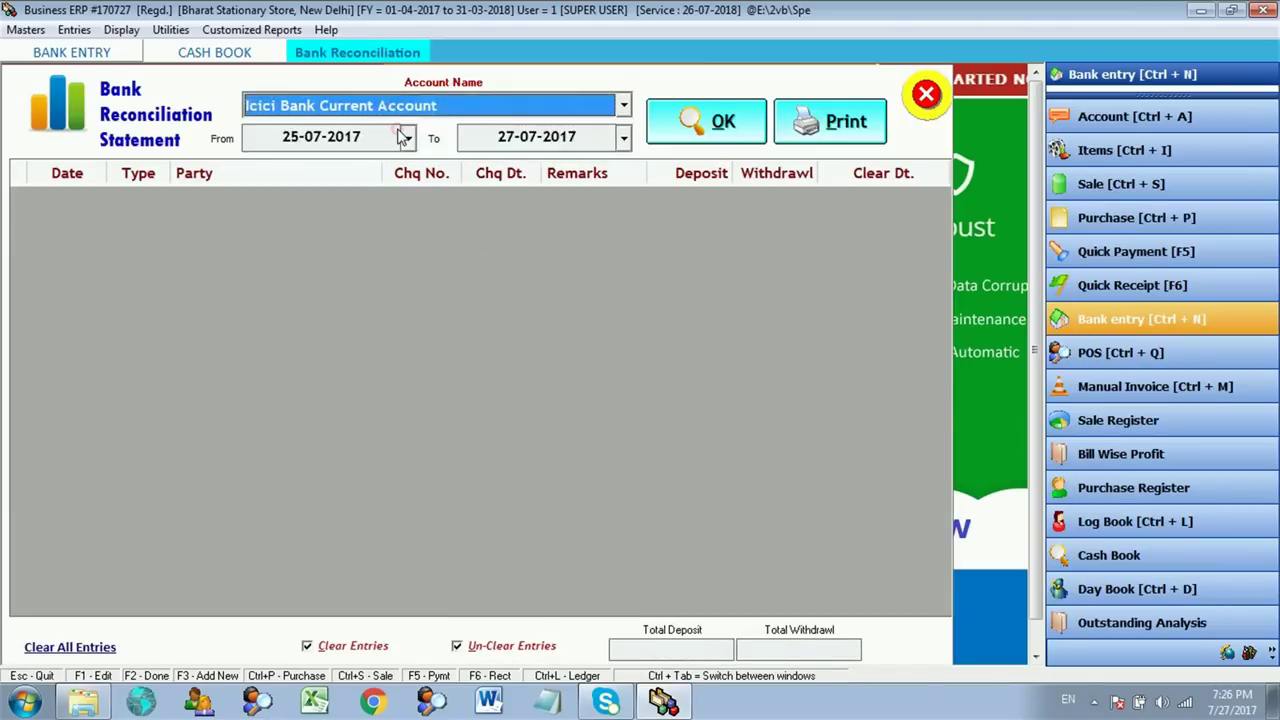
{"action": "left_click", "coordinate": [400, 136]}
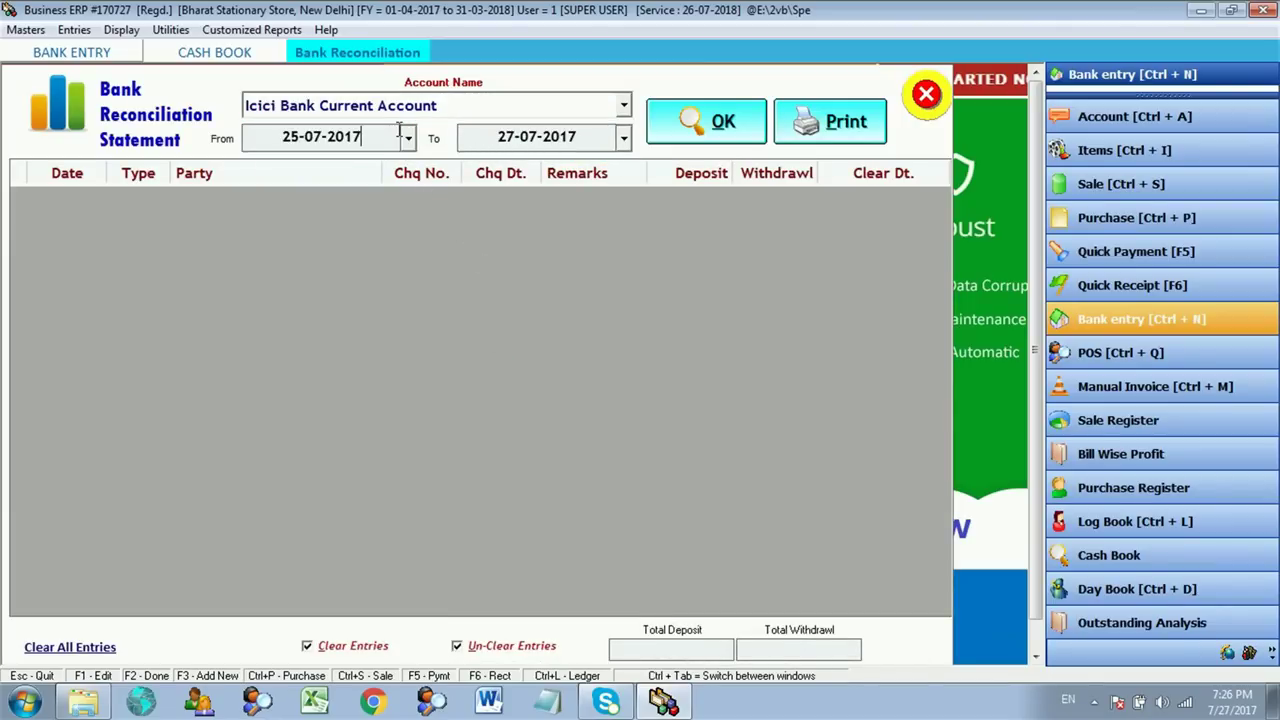
{"action": "key", "text": "Return"}
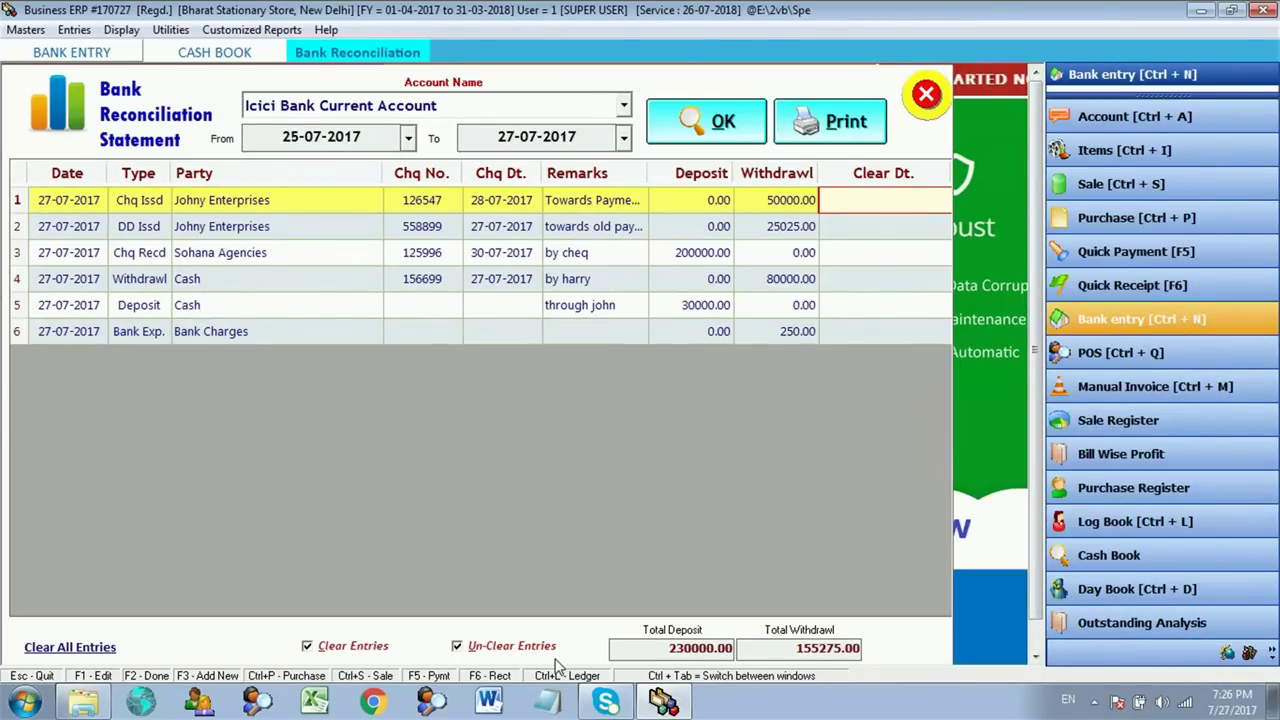
Toggle the Clear and Un-Clear Entries filters, leaving both checked so all six entries show.
{"action": "left_click", "coordinate": [320, 648]}
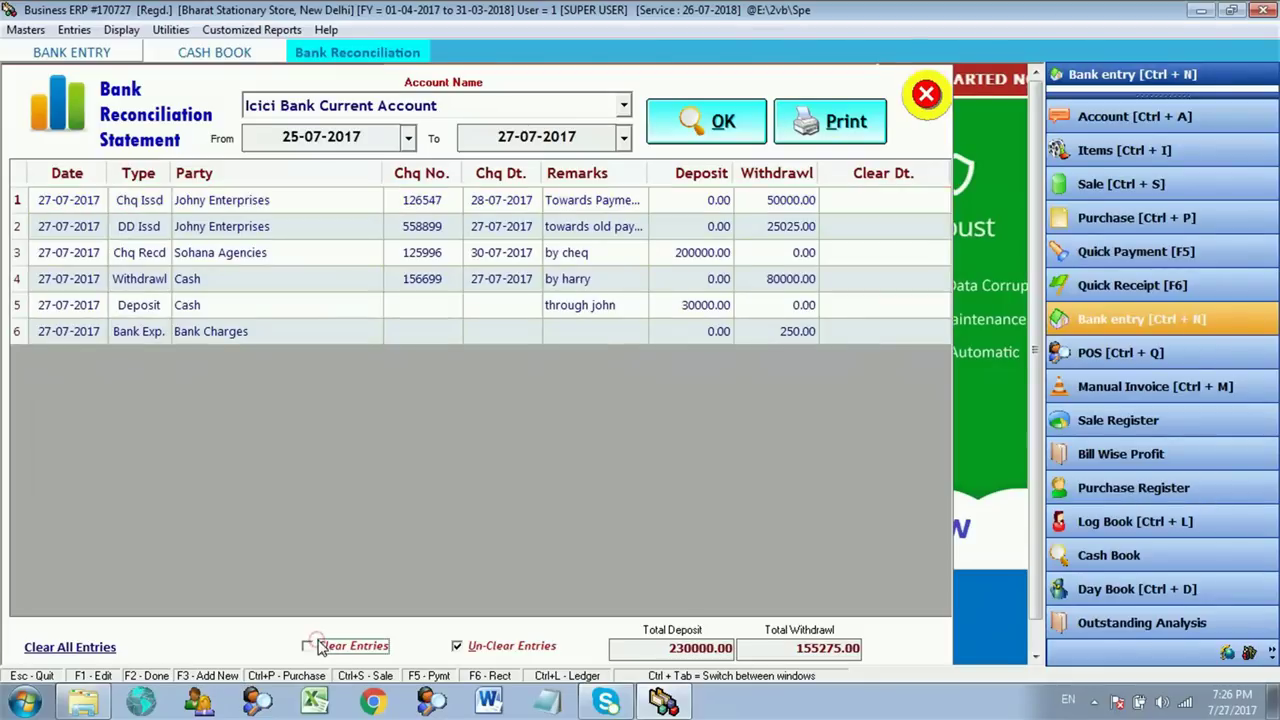
{"action": "left_click", "coordinate": [457, 645]}
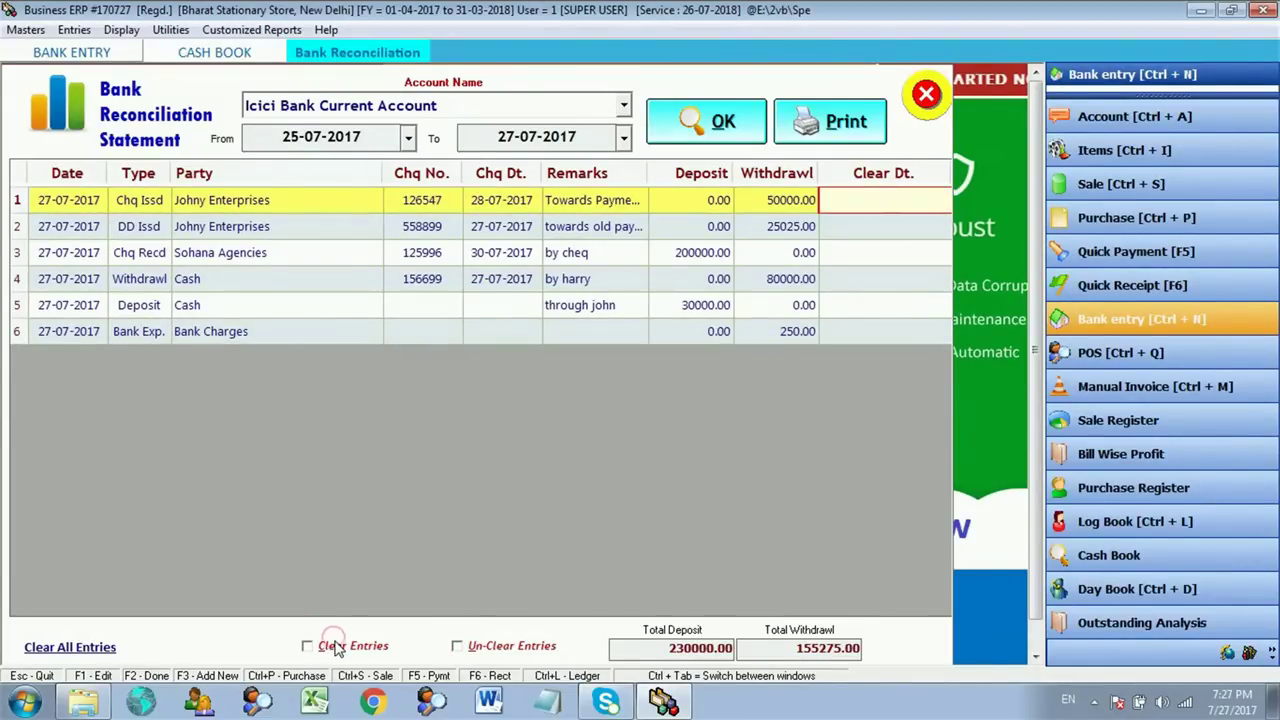
{"action": "left_click", "coordinate": [336, 648]}
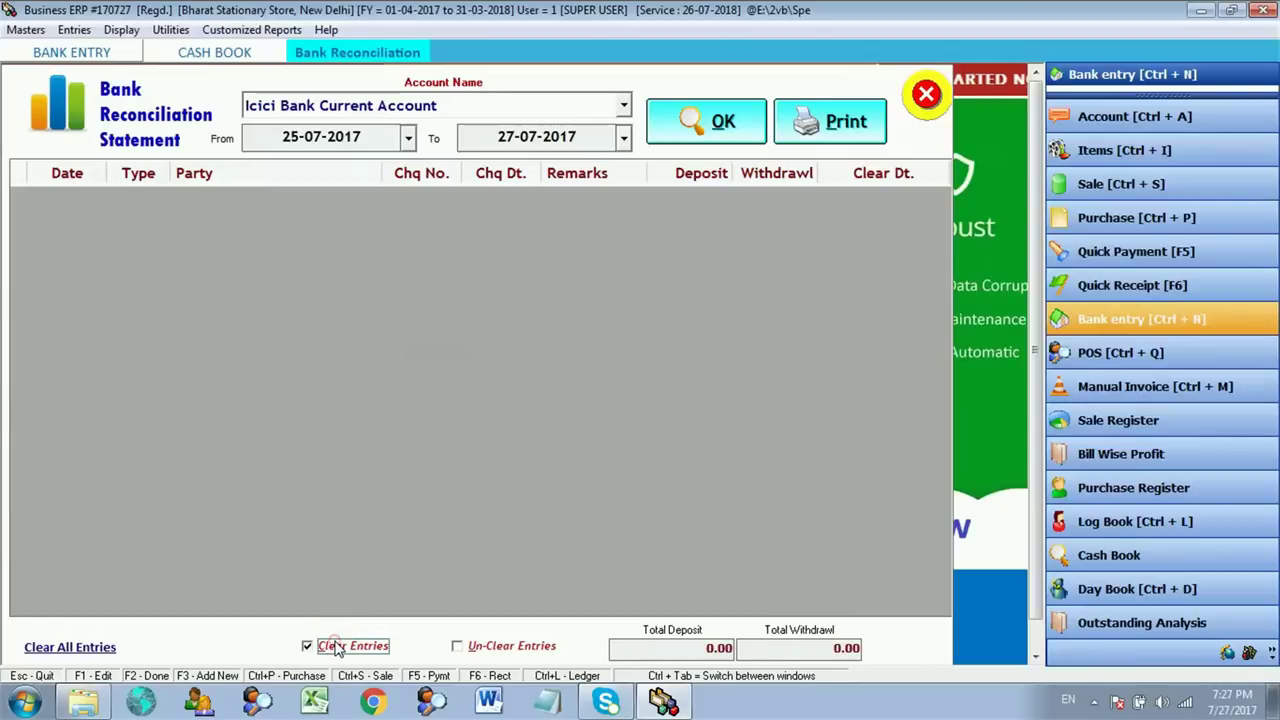
{"action": "left_click", "coordinate": [495, 645]}
{"action": "left_click", "coordinate": [871, 202]}
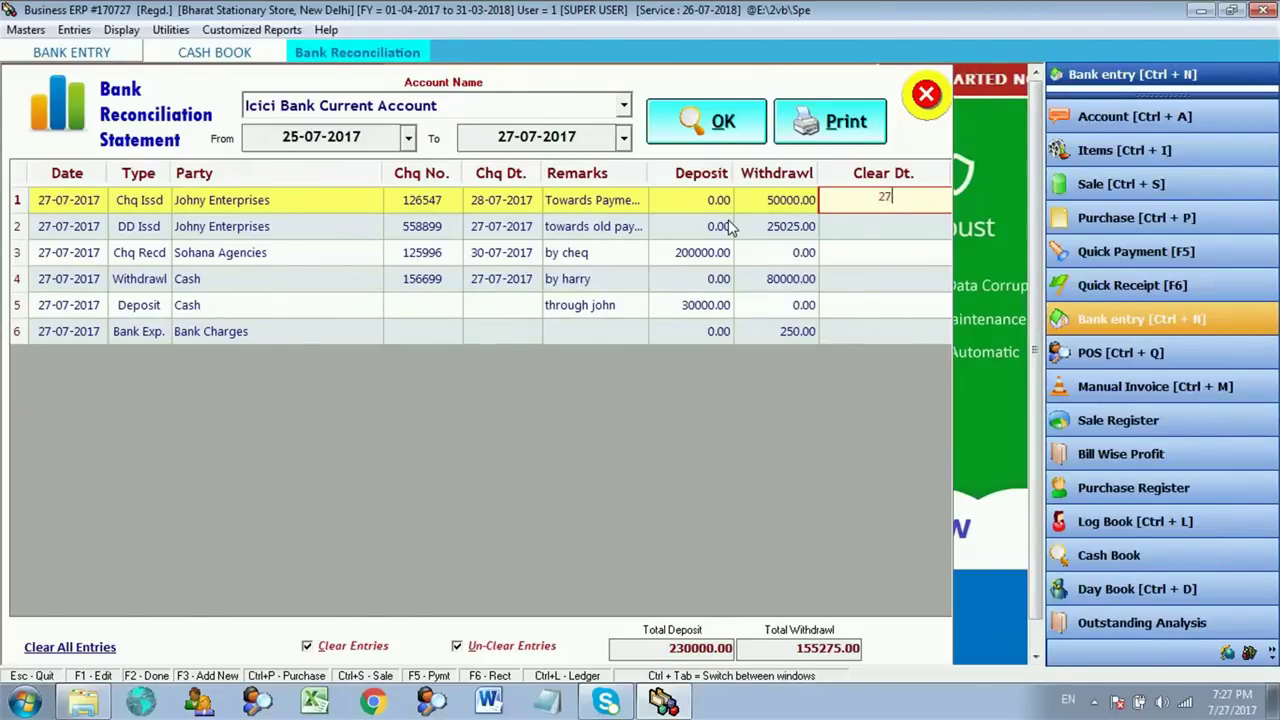
Fill Clear Dt. for rows 1–3 with 27-07-2017, 28-07-2017 and 30-07-2017.
{"action": "type", "text": "7-2017"}
{"action": "key", "text": "Return"}
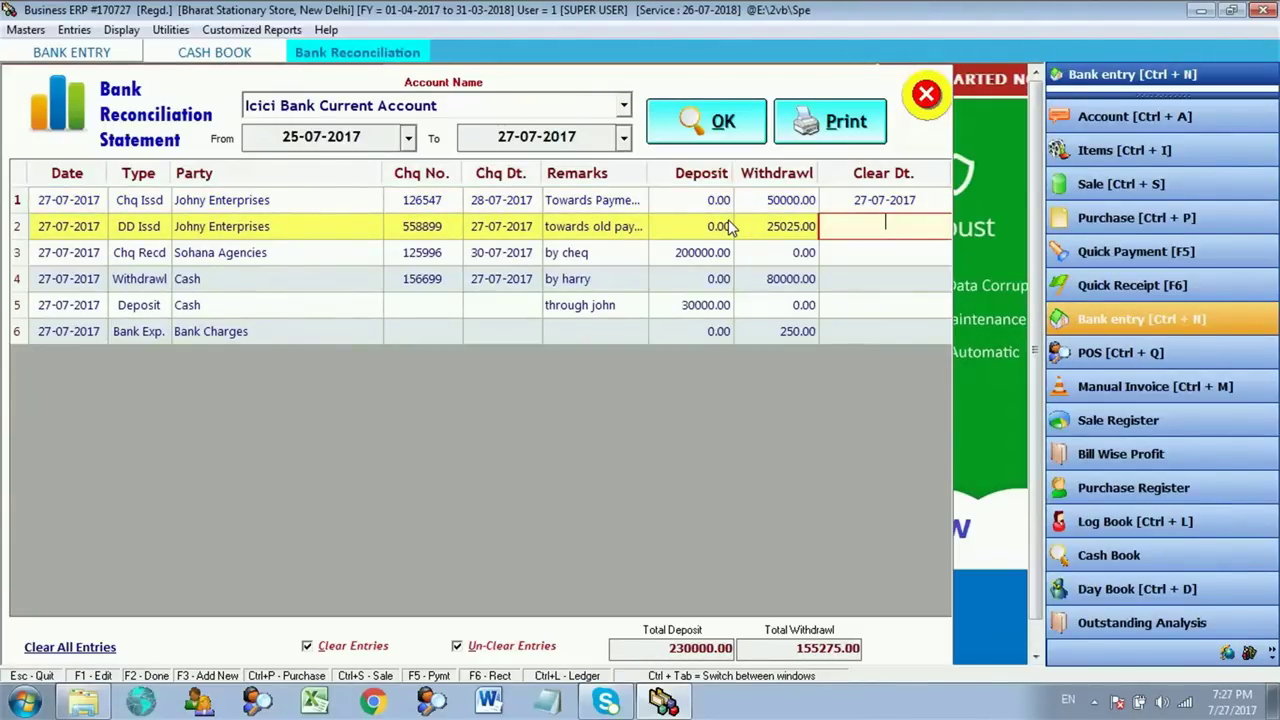
{"action": "type", "text": "28-07"}
{"action": "key", "text": "Return"}
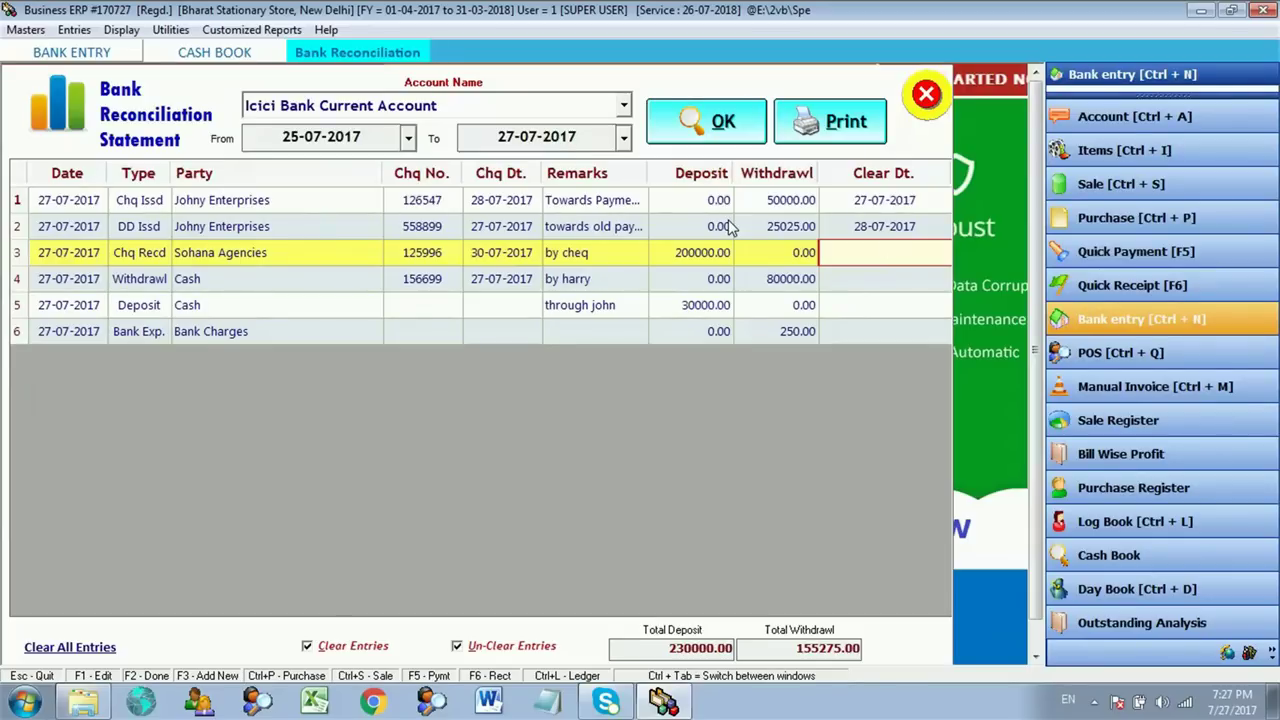
{"action": "type", "text": "30-07-2017"}
{"action": "key", "text": "Return"}
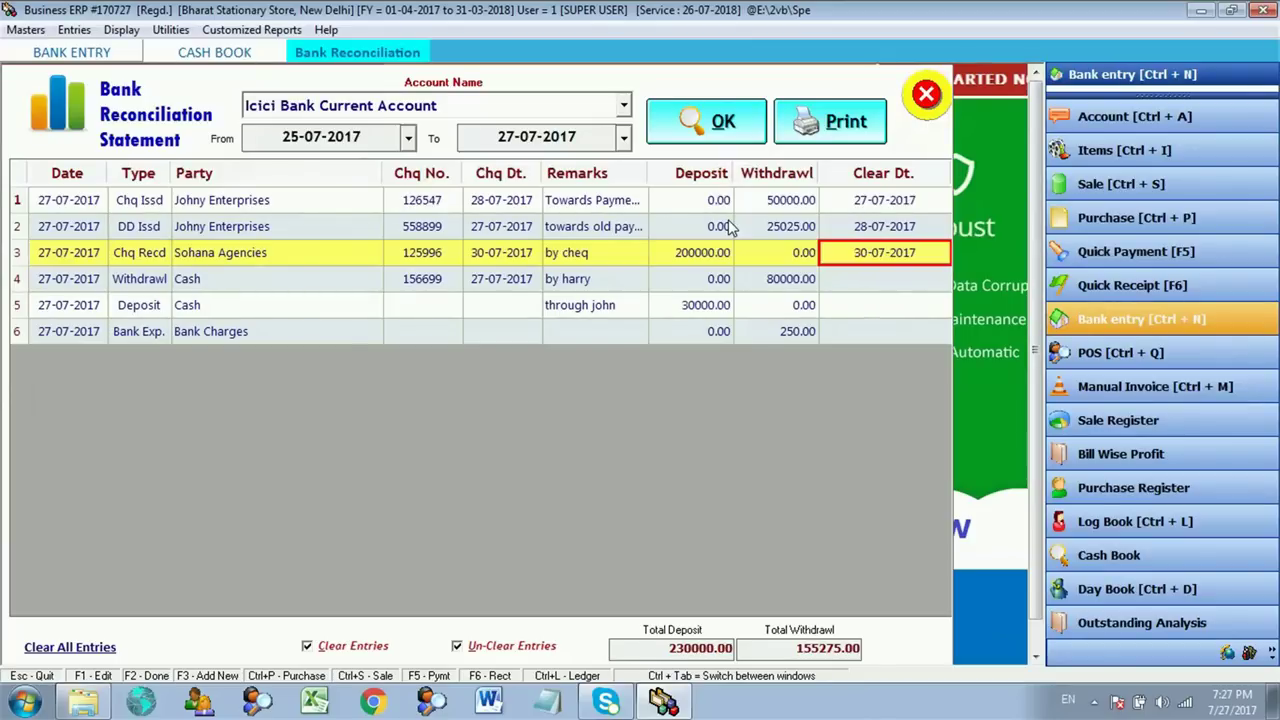
{"action": "key", "text": "Return"}
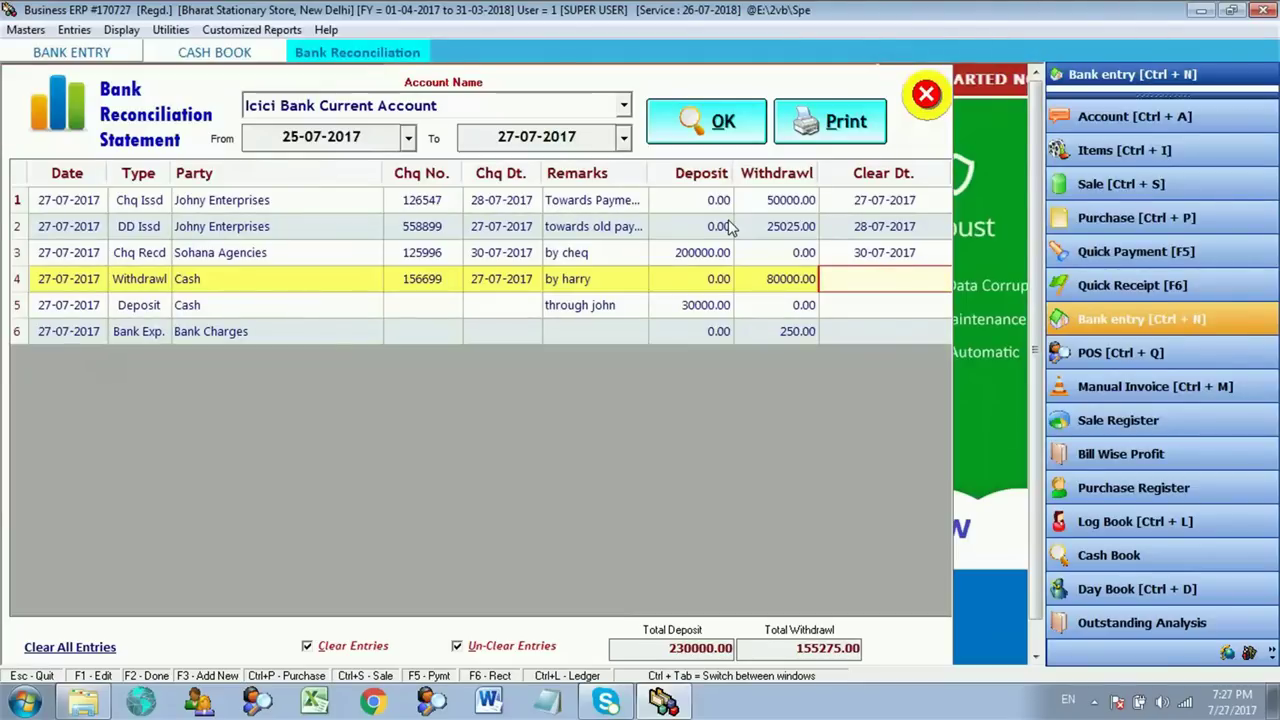